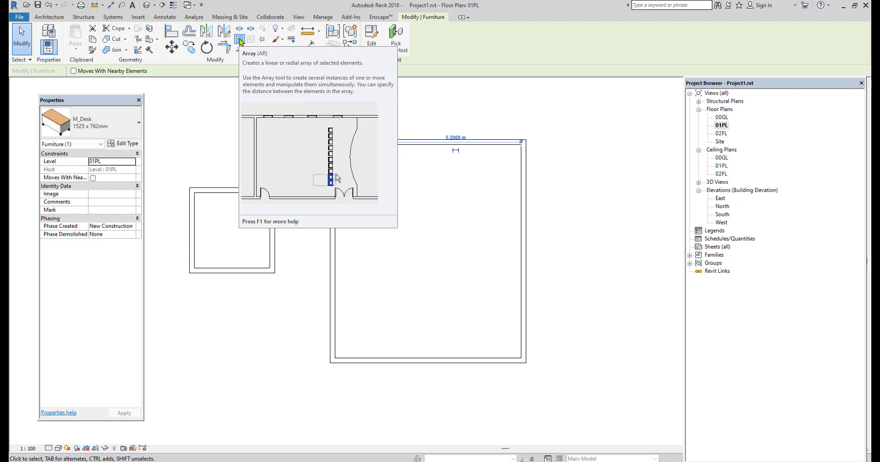
- Create a horizontal linear array of the desk in the large room, with the 2nd item 2.5 m away and a count of 3
left_click(240, 41)
left_click(85, 70)
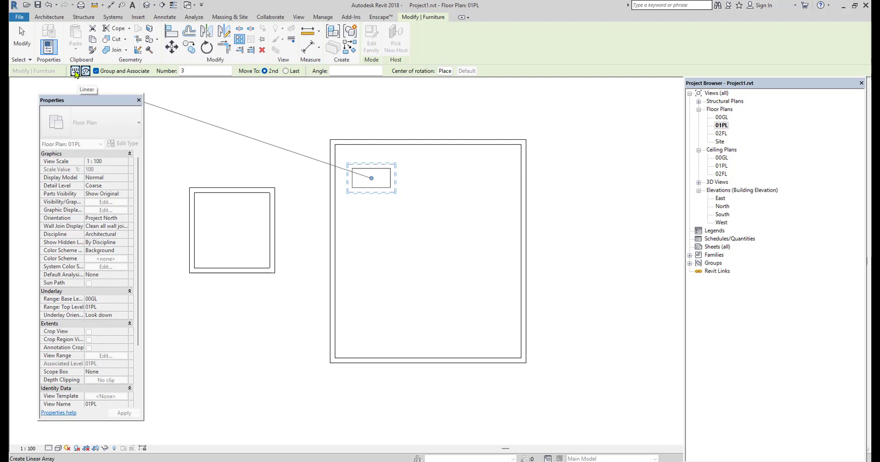
left_click(75, 71)
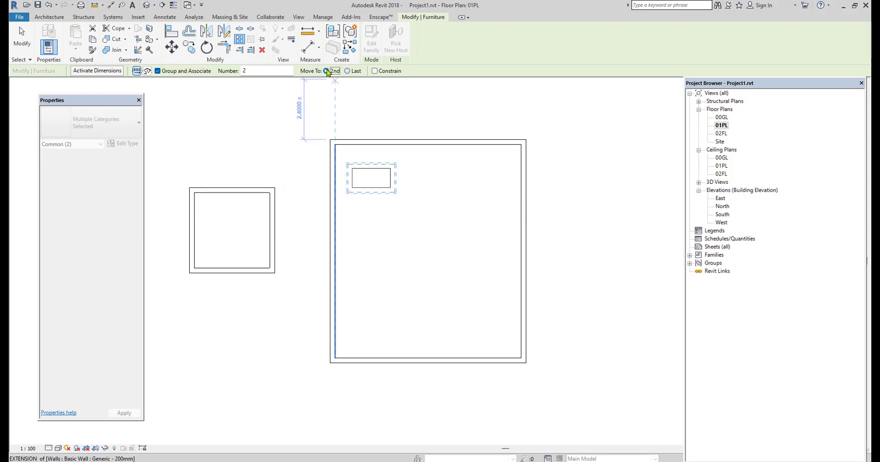
left_click(352, 188)
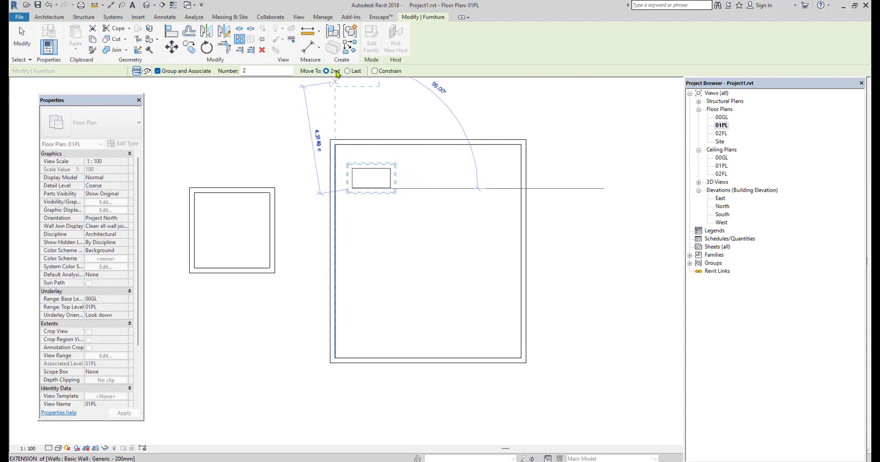
scroll(417, 183, "up", 1)
scroll(418, 183, "up", 1)
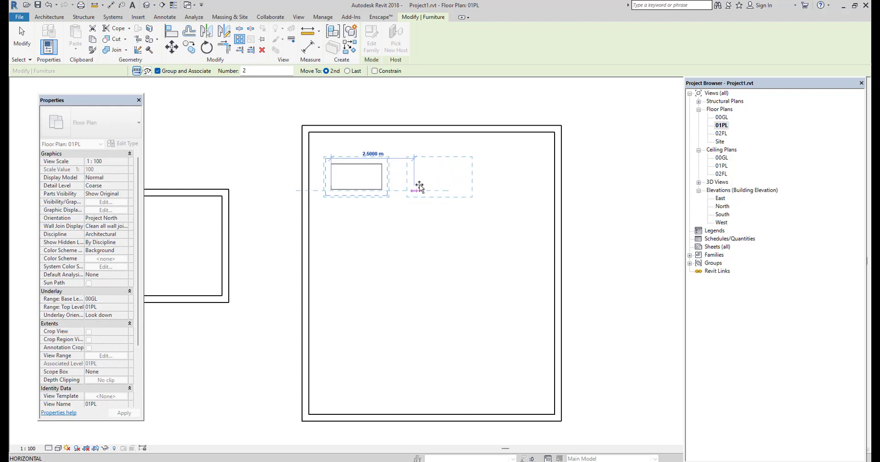
left_click(413, 187)
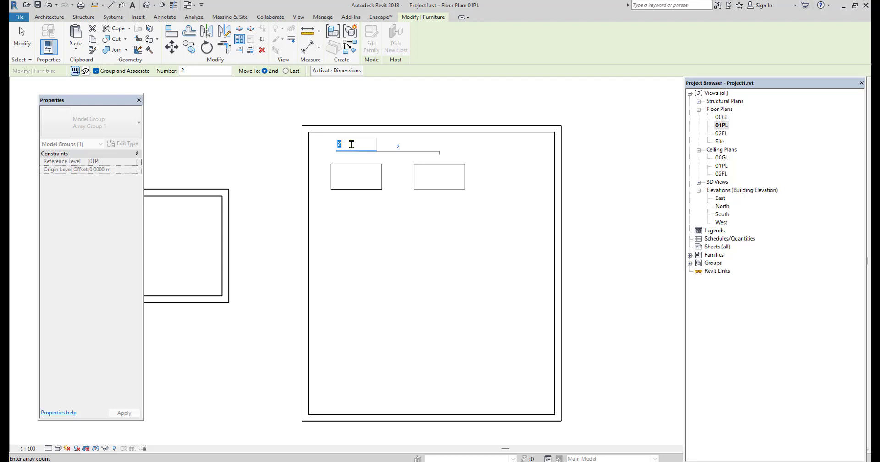
key("Return")
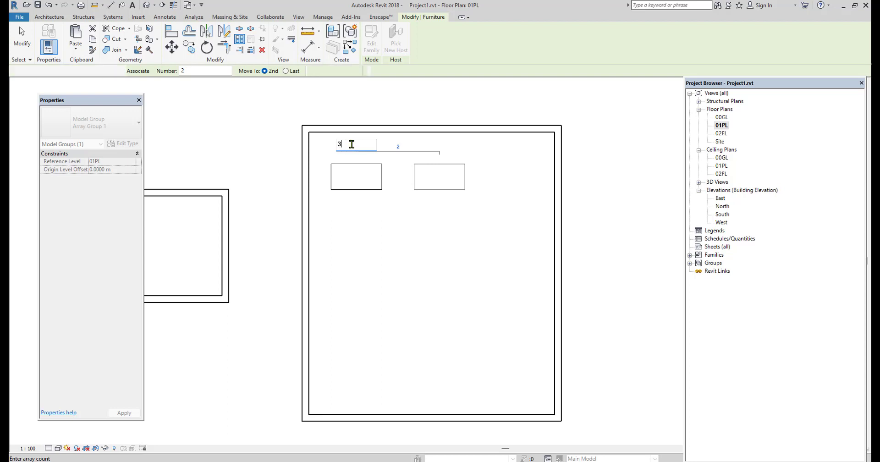
left_click(409, 257)
- Array the row of three desks linearly down the room, placing the Last row near the lower wall, with a count of 4
scroll(409, 258, "down", 1)
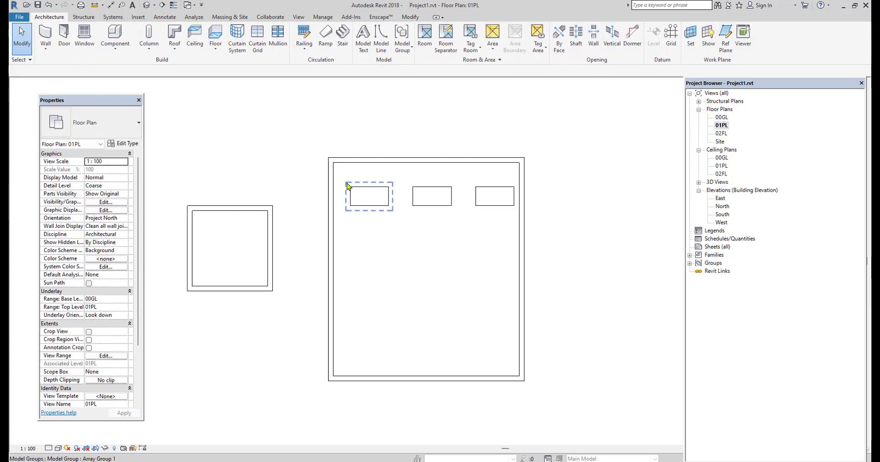
left_click_drag(342, 172, 519, 244)
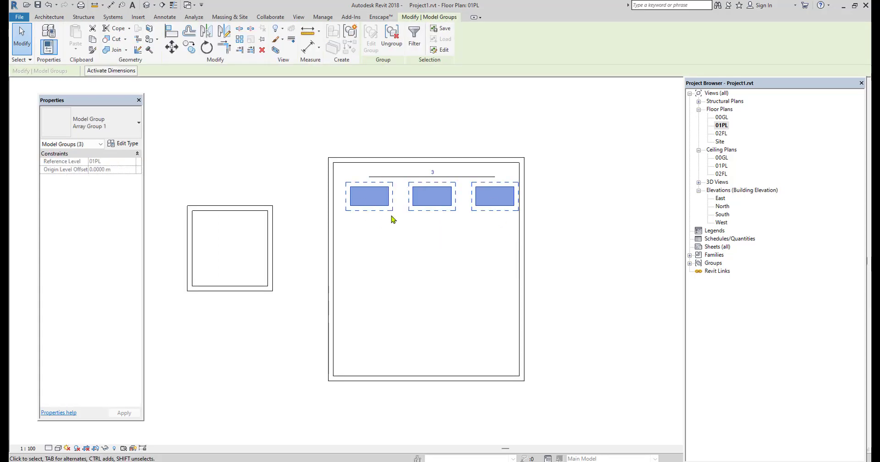
left_click(239, 41)
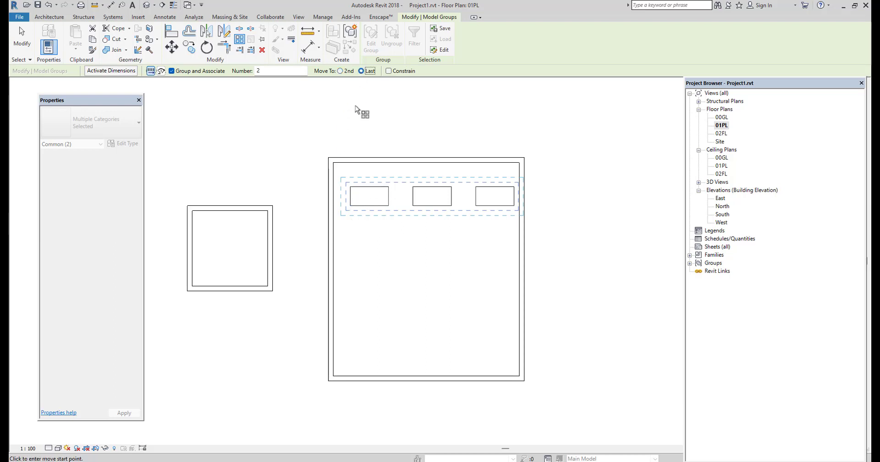
left_click(349, 206)
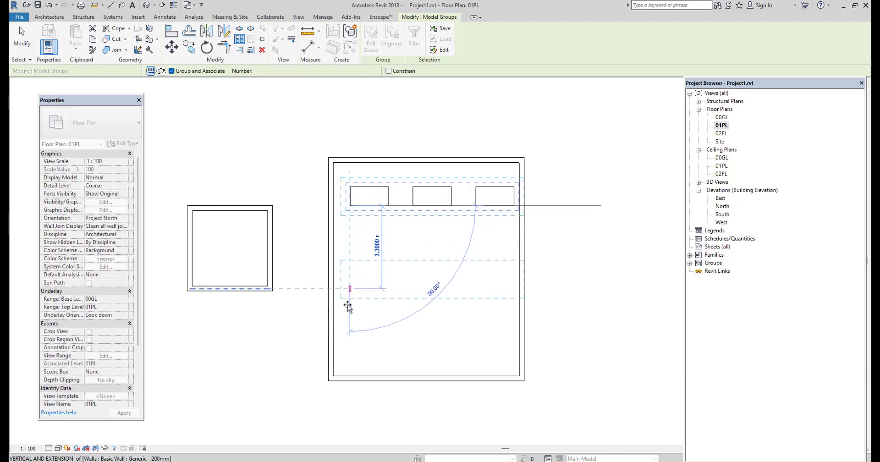
left_click(349, 362)
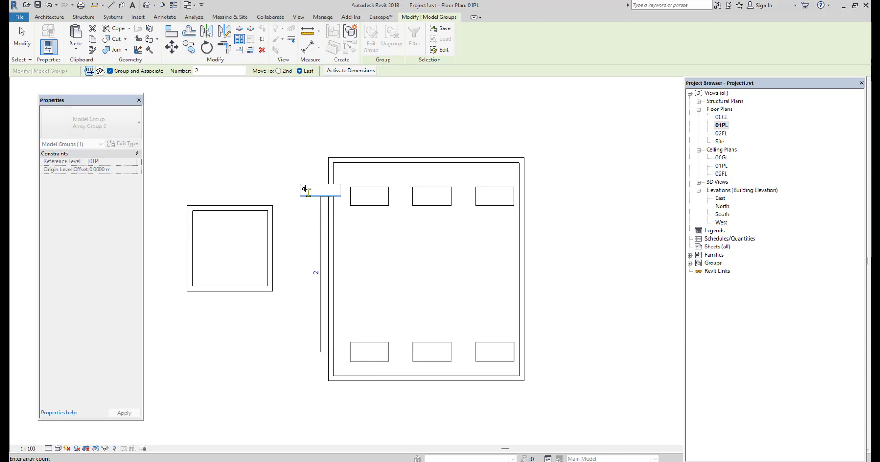
key("Return")
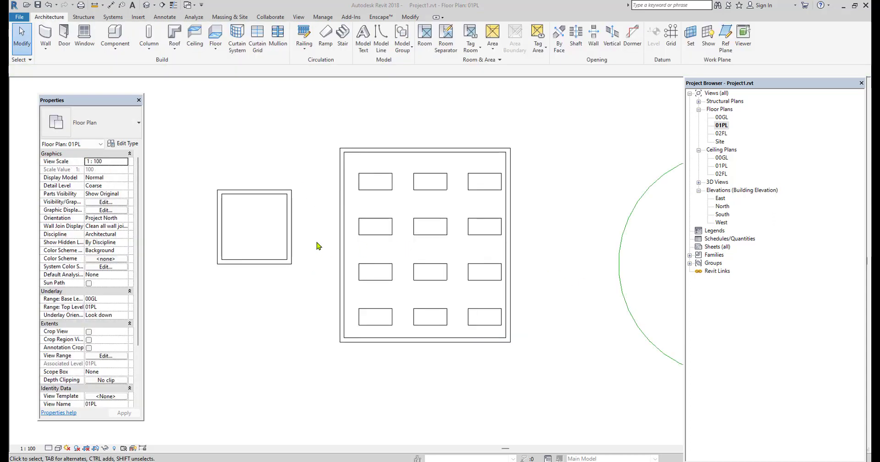
scroll(413, 227, "up", 2)
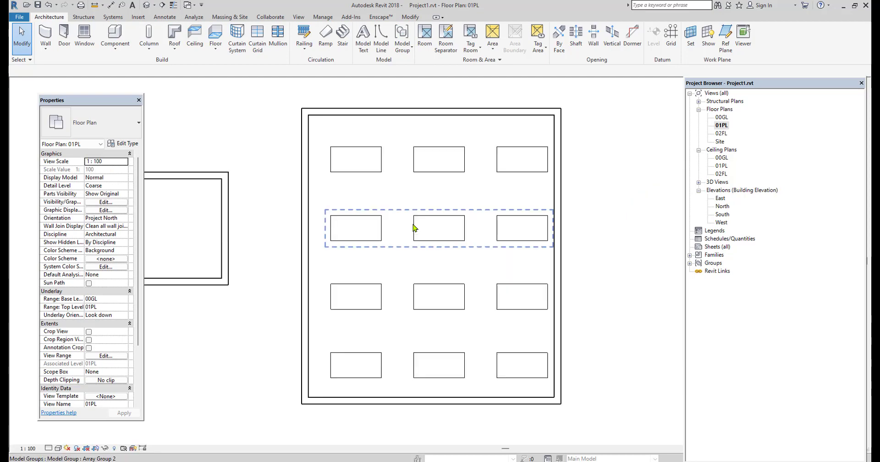
left_click(413, 227)
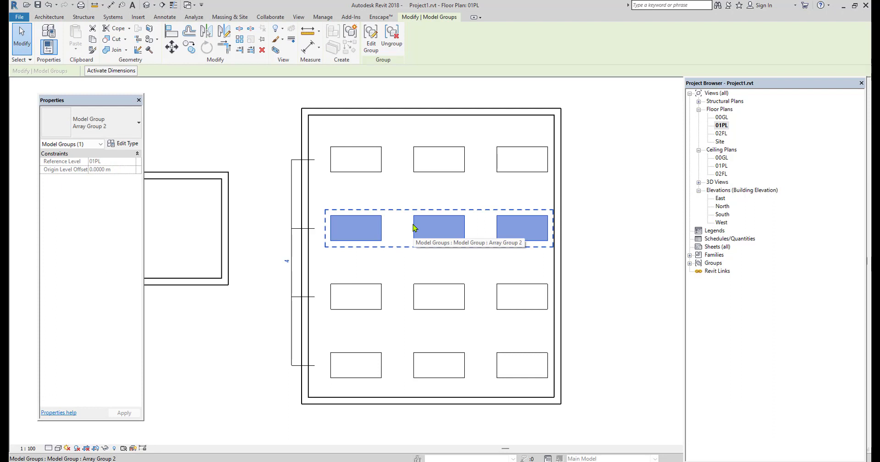
key("Escape")
- Try a radial array of the desk above the circle about the circle's centre, using Move To Last and a count of 8, and undo it
scroll(261, 240, "down", 3)
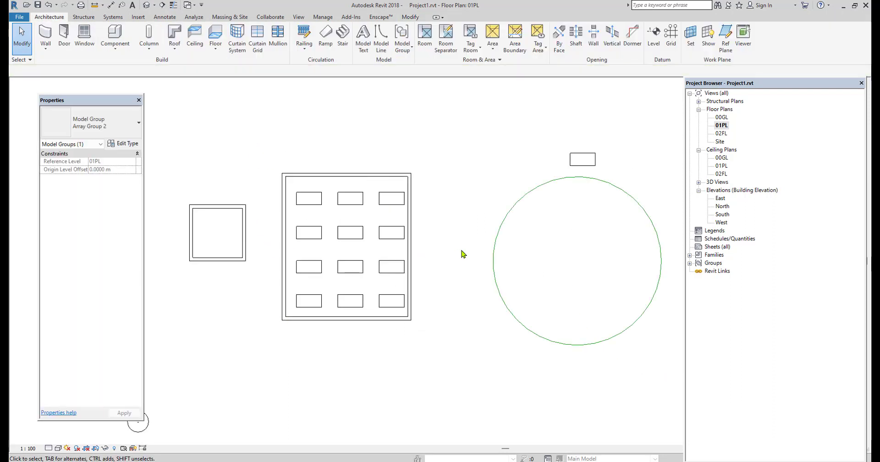
middle_click_drag(331, 258, 184, 258)
scroll(499, 198, "up", 3)
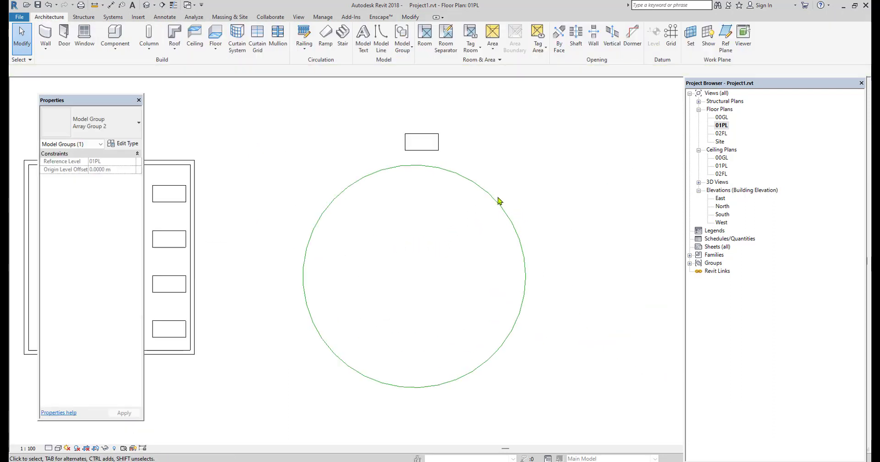
left_click(437, 155)
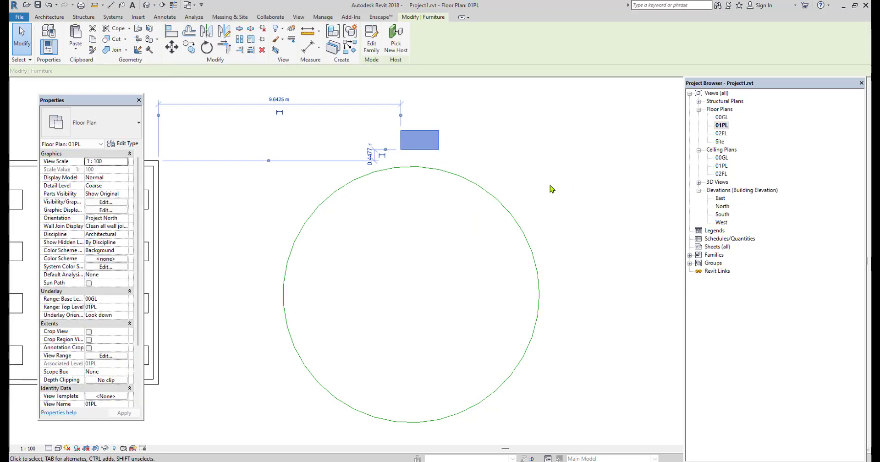
scroll(420, 145, "down", 1)
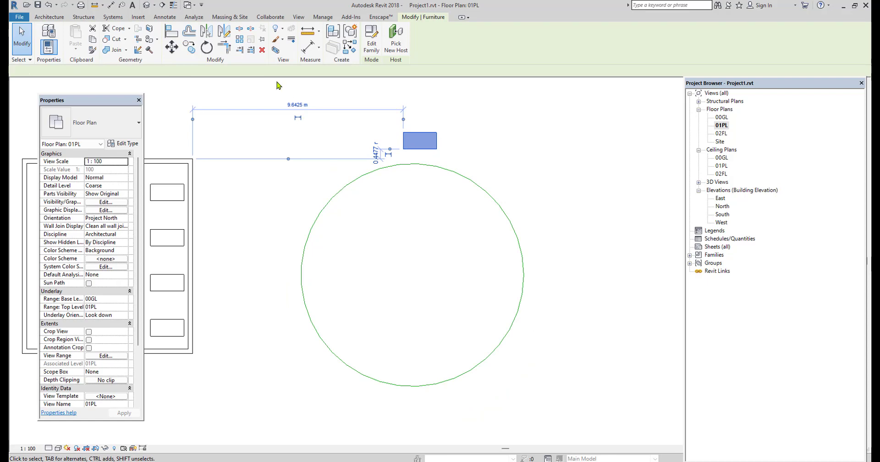
left_click(239, 41)
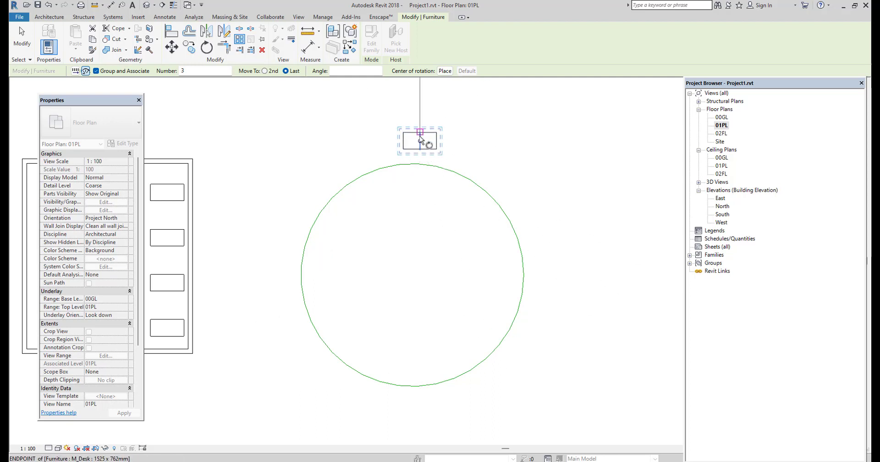
left_click(445, 72)
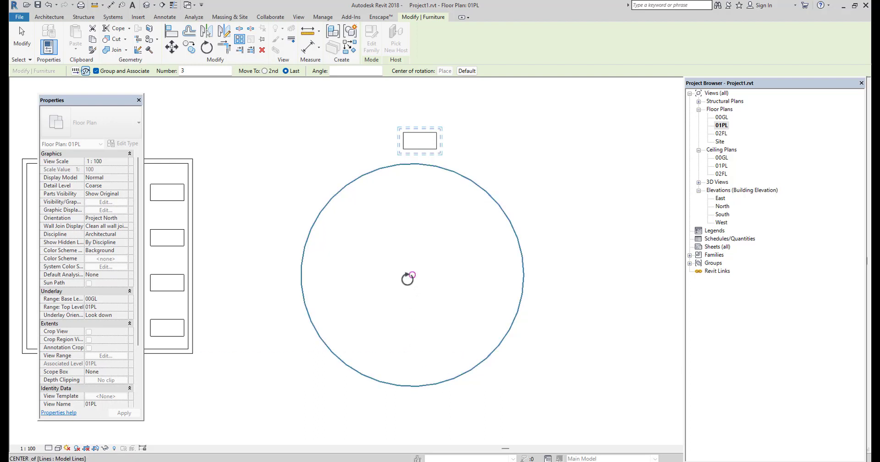
left_click(411, 276)
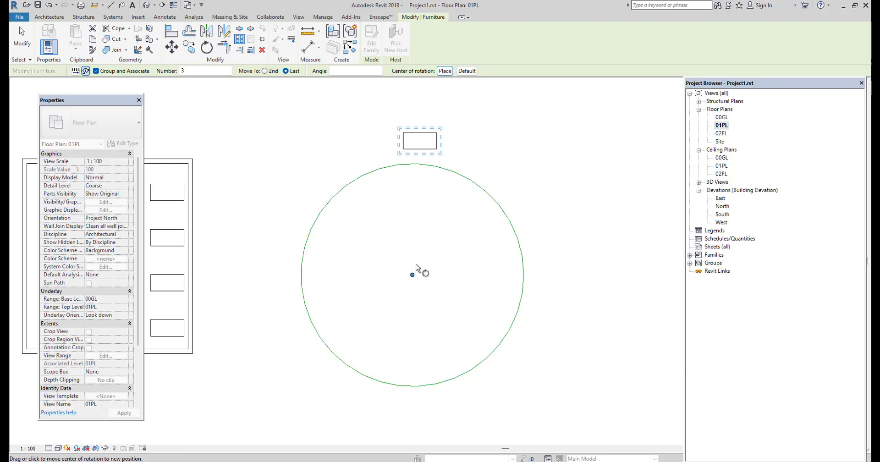
left_click(418, 142)
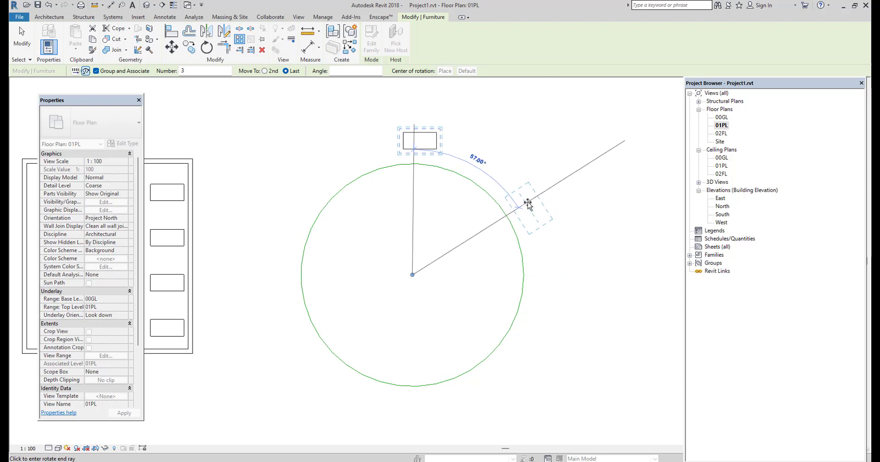
left_click(528, 204)
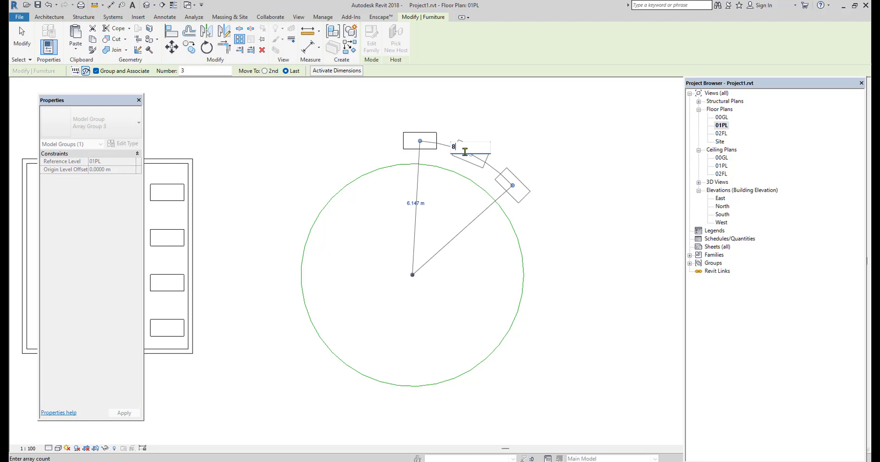
type("8")
key("Return")
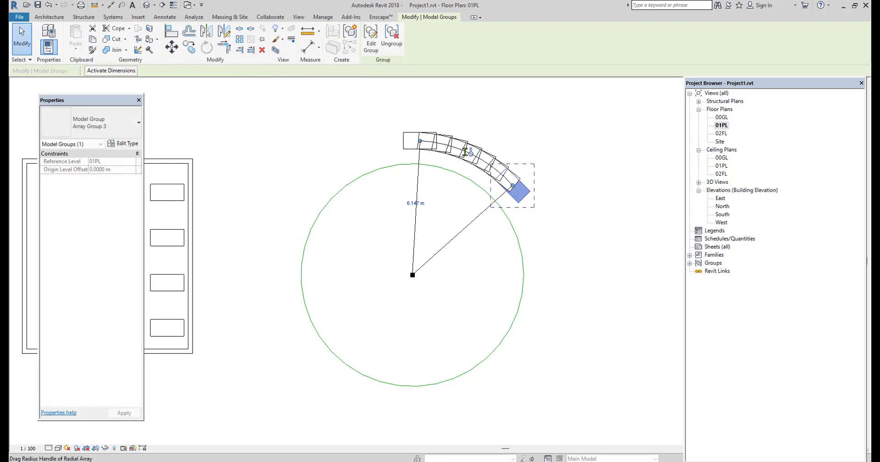
left_click(562, 266)
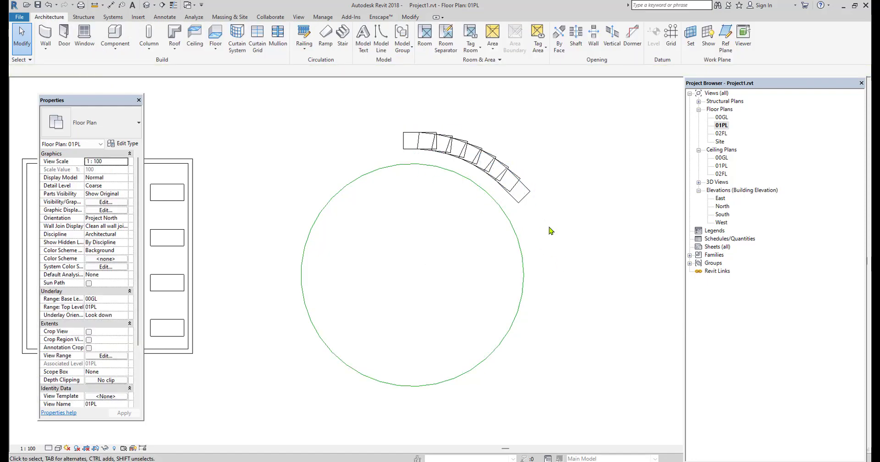
key("ctrl+z")
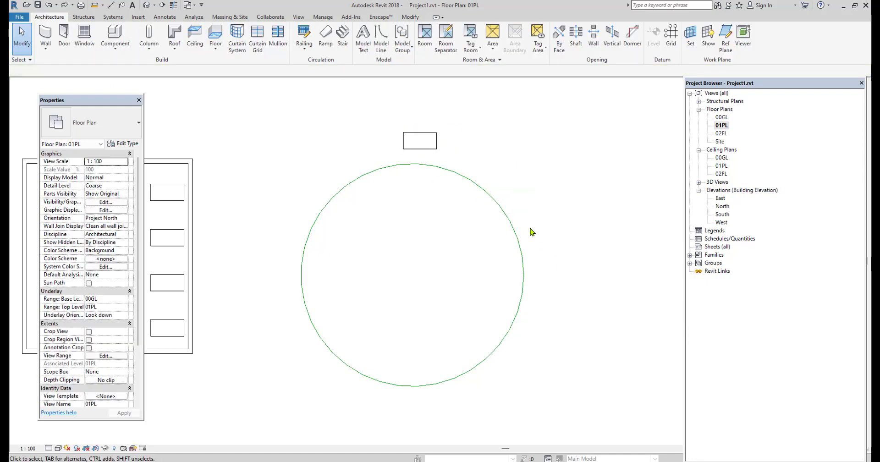
- Create a radial array of the desk about the circle's centre, with the 2nd item at 45° and a count of 8
left_click(435, 151)
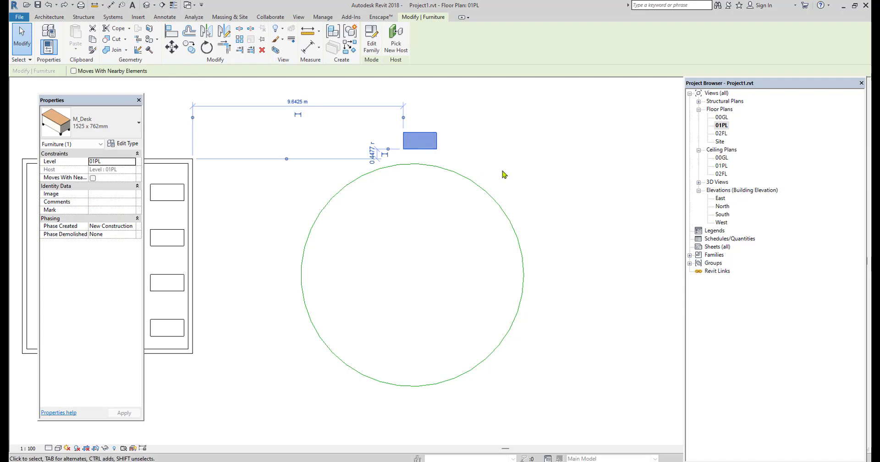
left_click(239, 42)
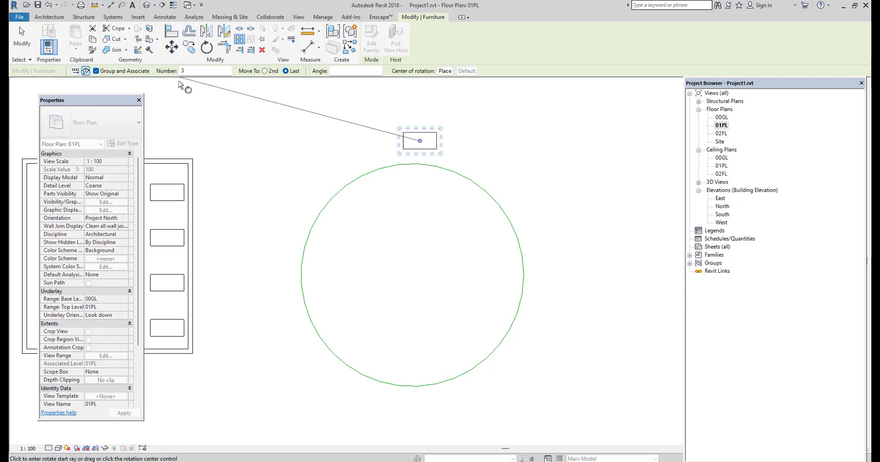
left_click(86, 72)
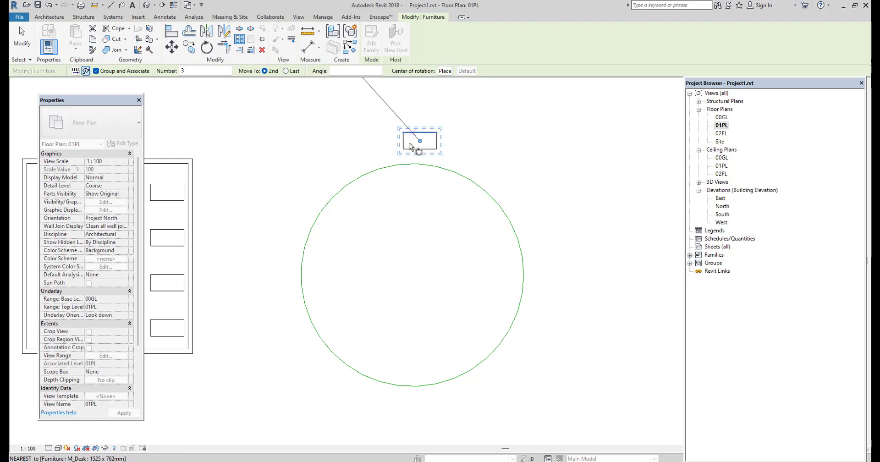
left_click(443, 71)
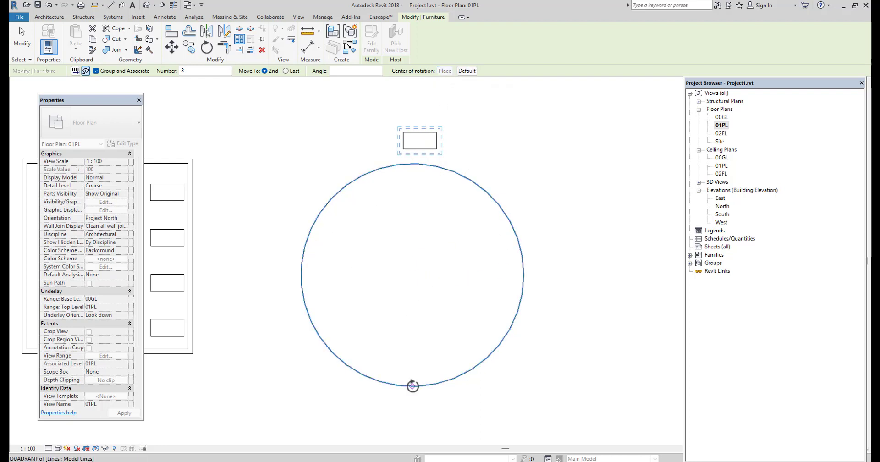
left_click(412, 275)
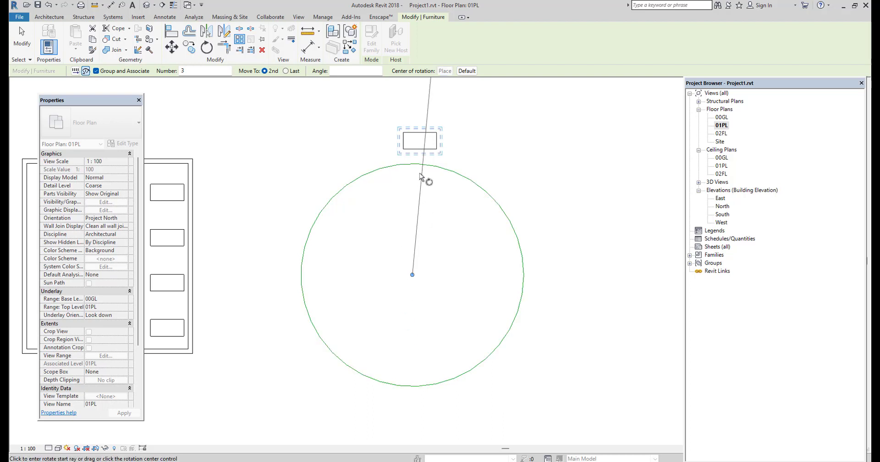
left_click(412, 142)
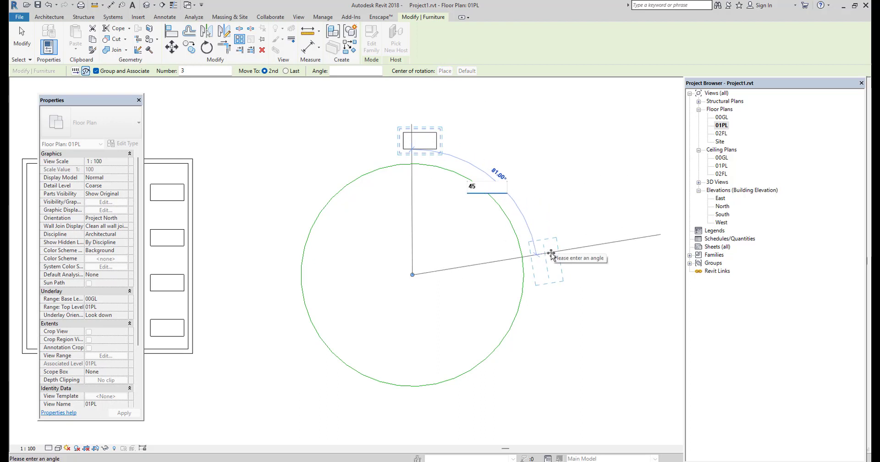
left_click(551, 254)
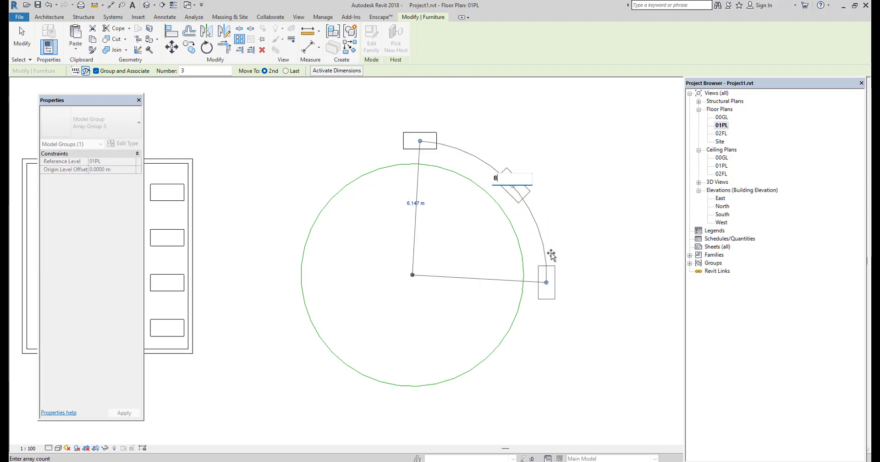
key("Return")
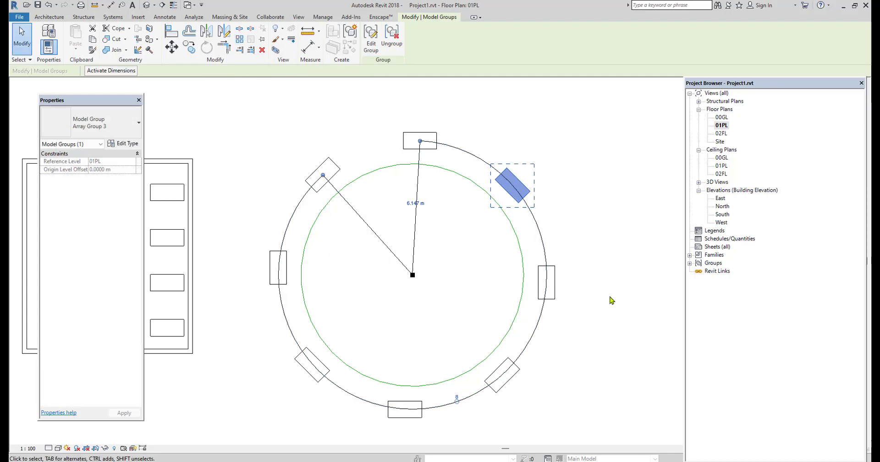
left_click(604, 297)
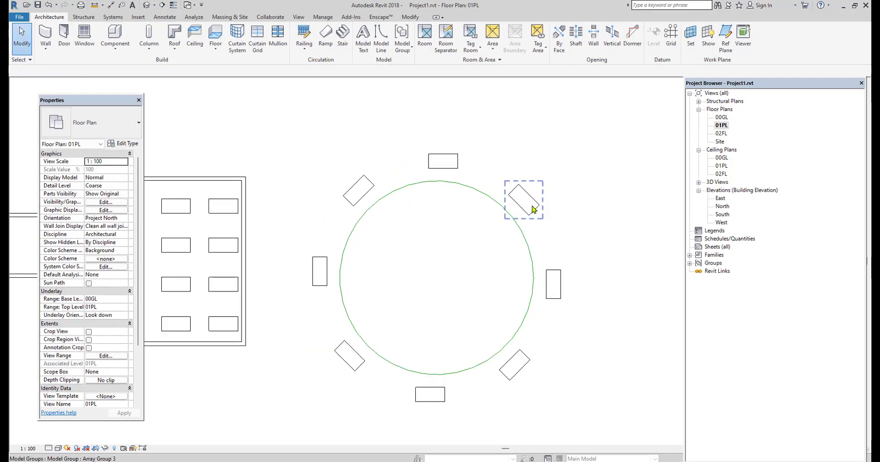
scroll(439, 229, "down", 2)
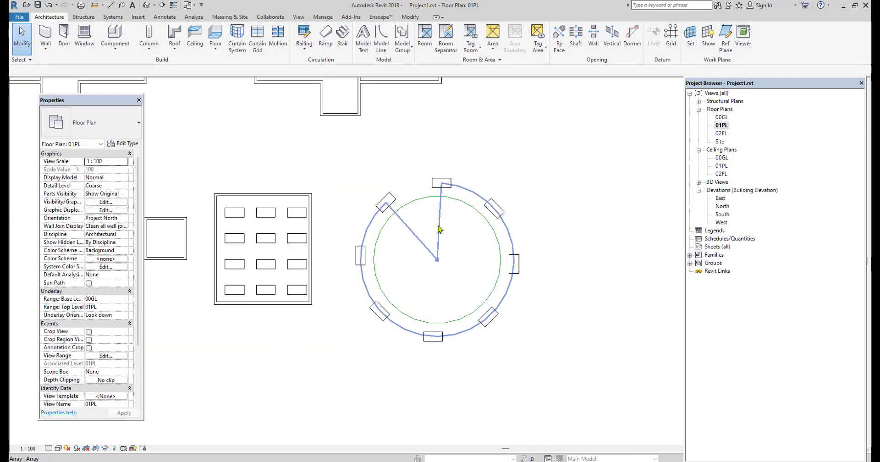
scroll(470, 244, "down", 1)
scroll(469, 244, "down", 1)
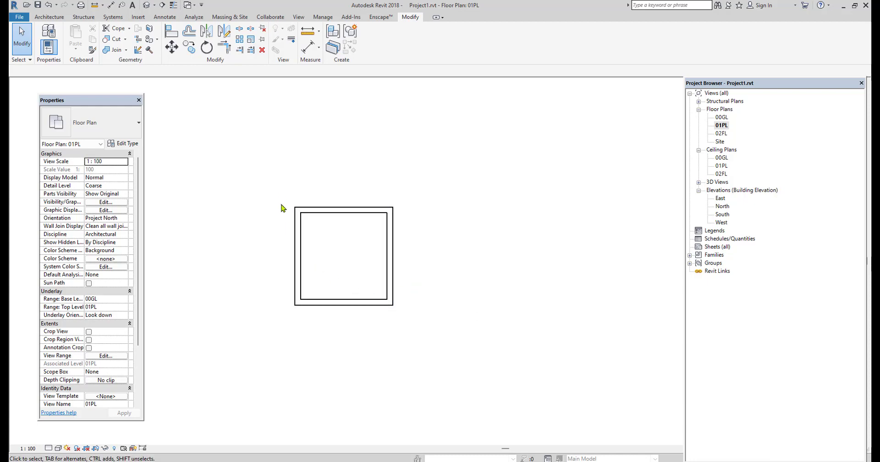
left_click_drag(281, 191, 445, 351)
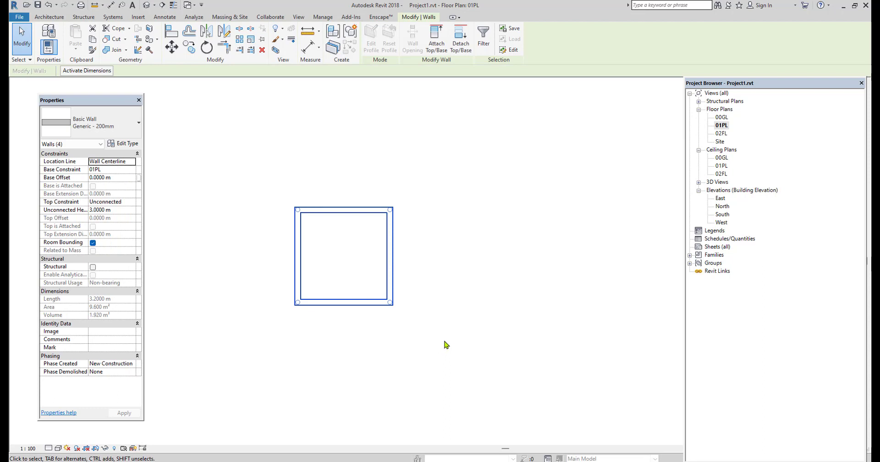
left_click(251, 39)
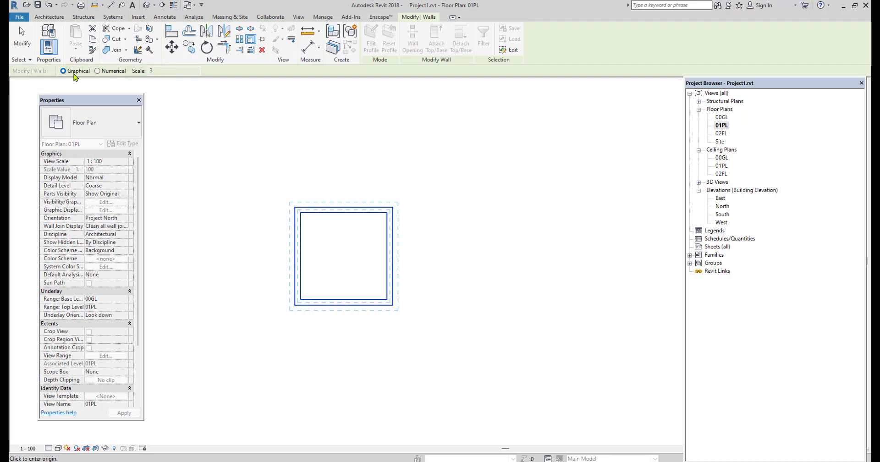
right_click(321, 136)
left_click(344, 144)
right_click(336, 142)
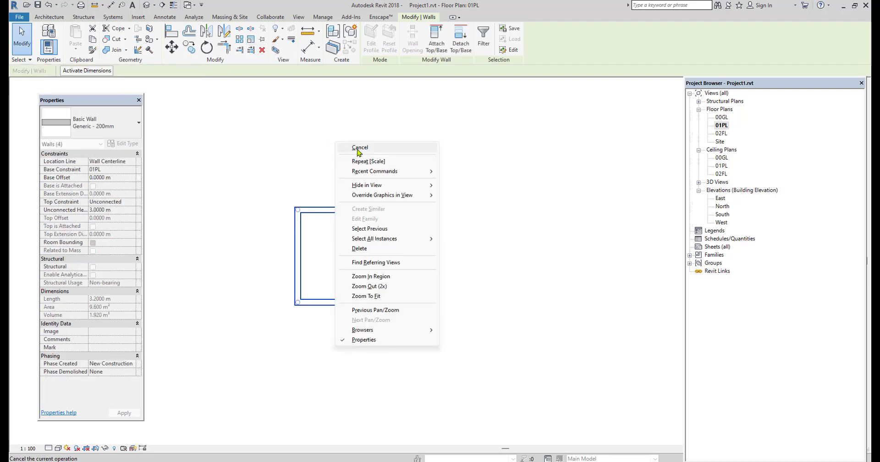
left_click(358, 148)
- Draw a horizontal model line 10 m long starting at the square room's lower-left outer corner
left_click(57, 18)
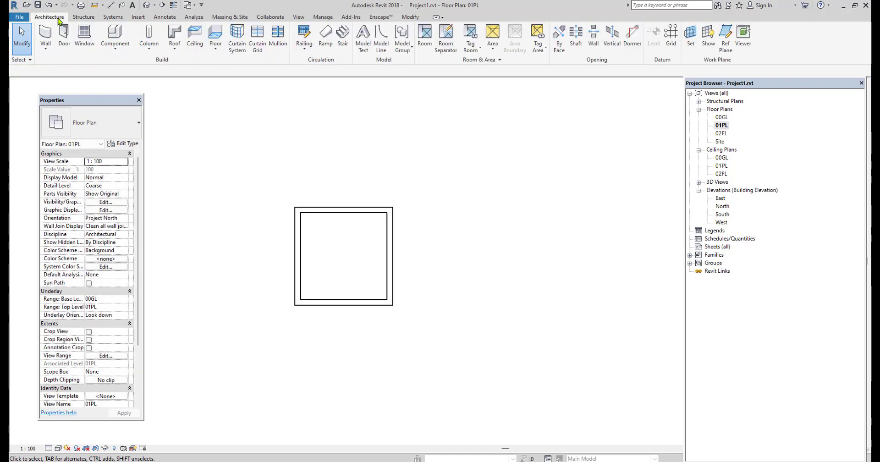
left_click(380, 47)
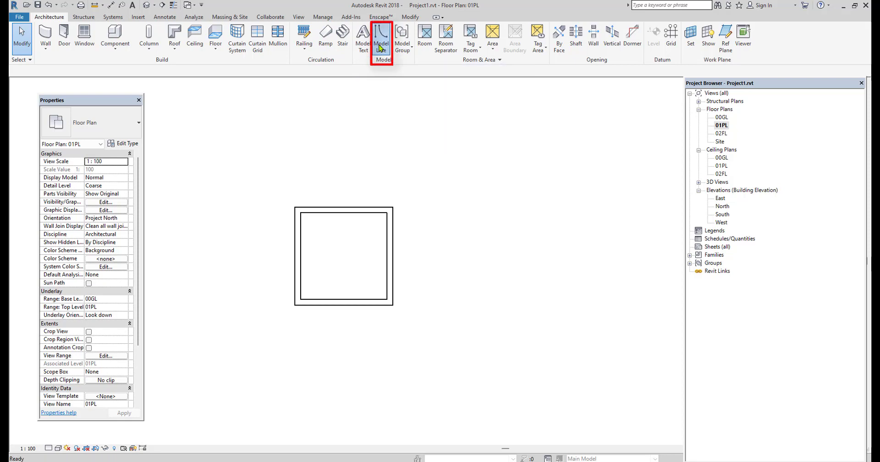
left_click(294, 305)
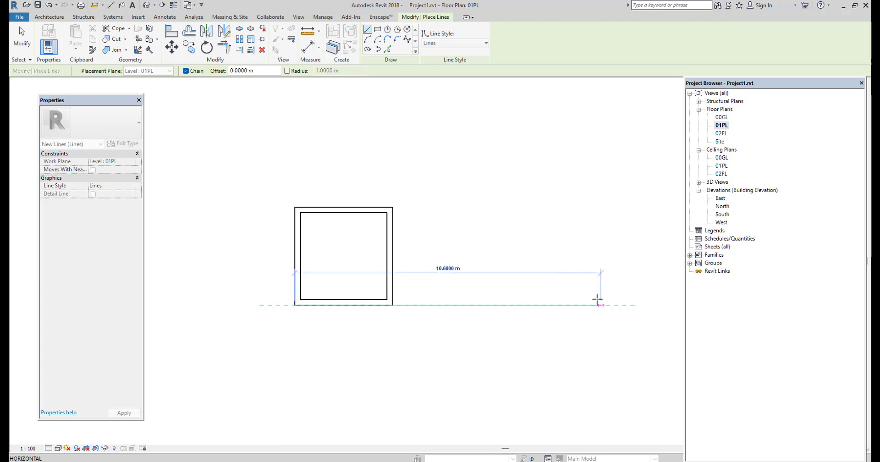
type("10")
key("Return")
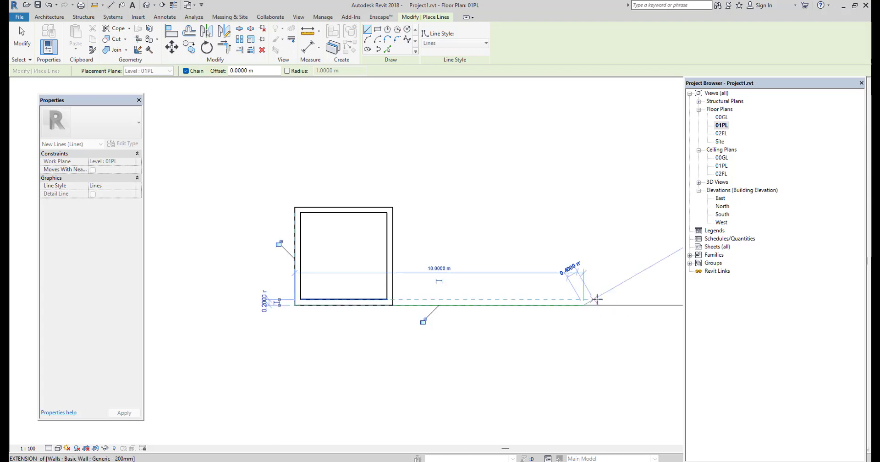
right_click(505, 170)
left_click(514, 175)
right_click(513, 176)
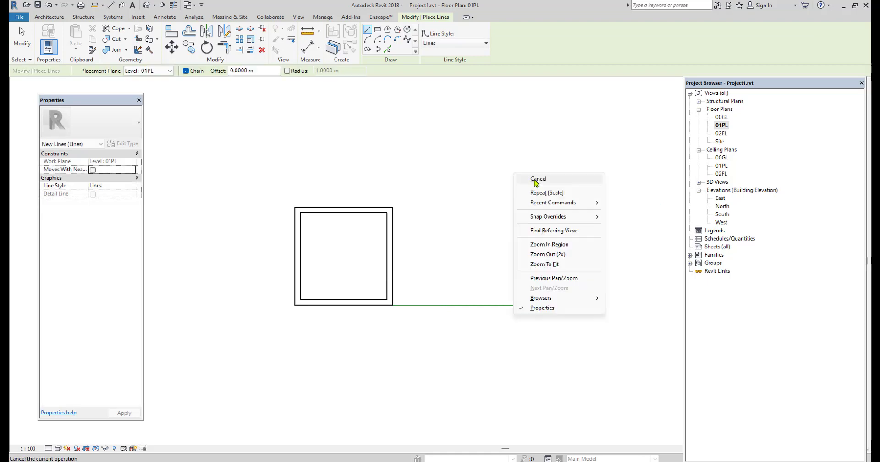
left_click(518, 179)
- Scale the room's four walls graphically from the lower-left outer corner, using the lower-right corner as reference and the model line's far end as target
left_click_drag(420, 181, 260, 304)
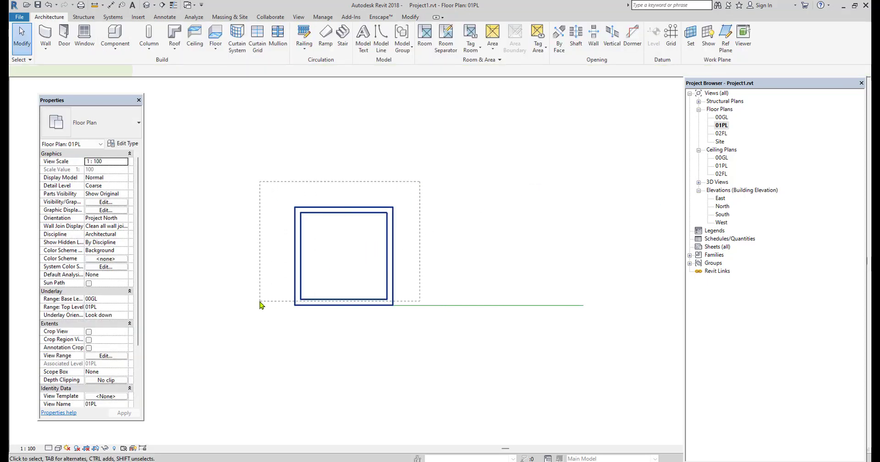
scroll(336, 323, "down", 1)
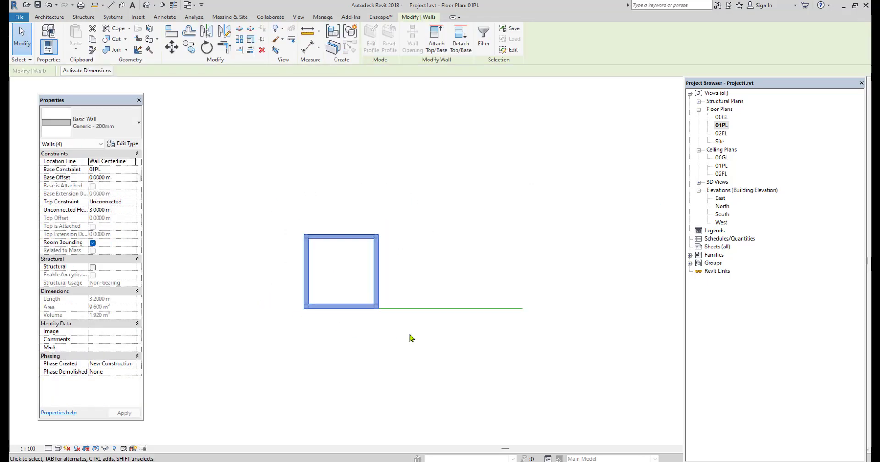
left_click(251, 40)
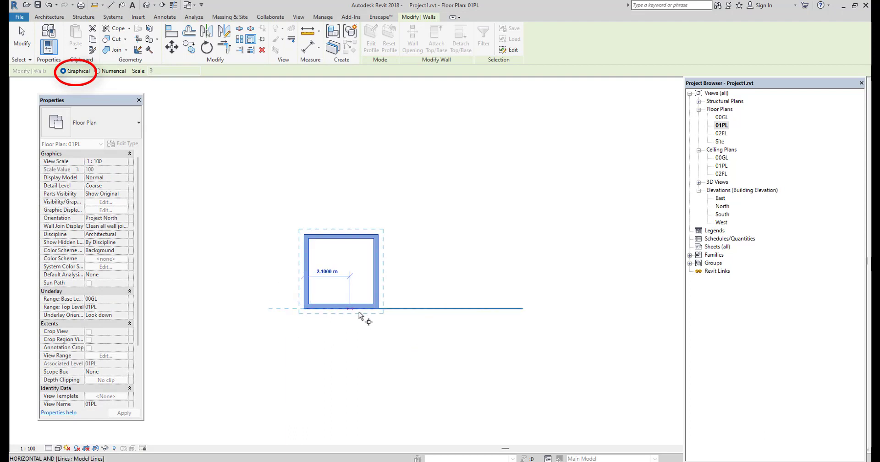
left_click(382, 309)
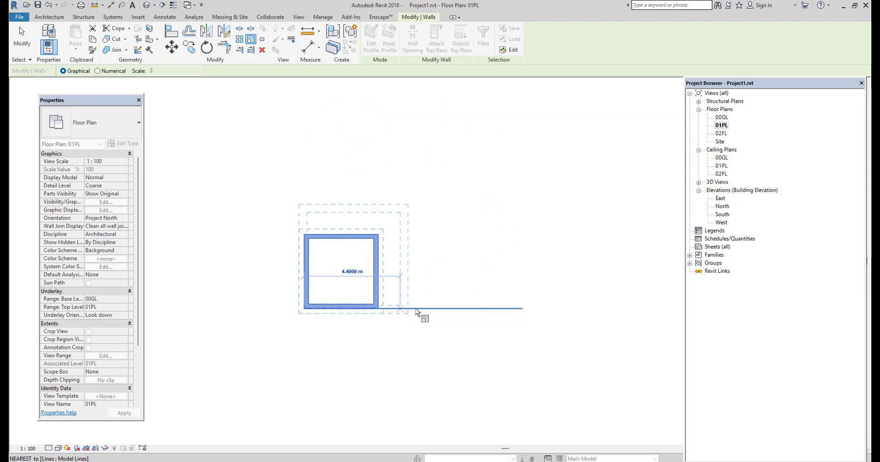
left_click(522, 309)
scroll(398, 362, "down", 2)
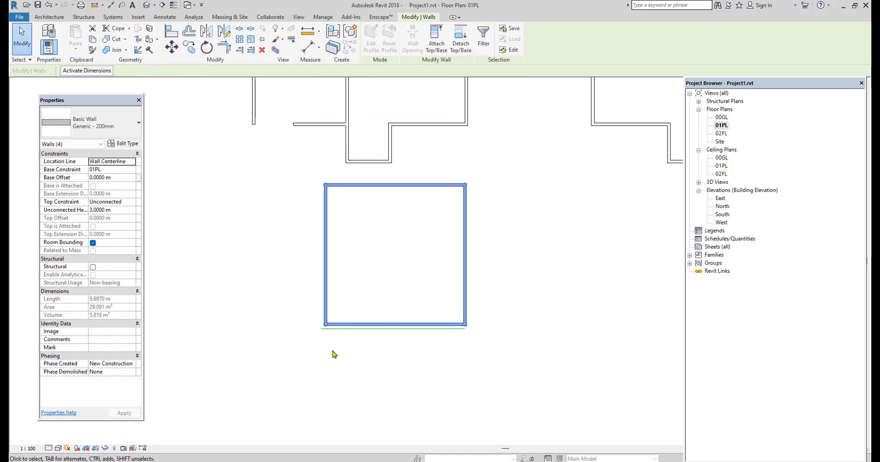
left_click(458, 355)
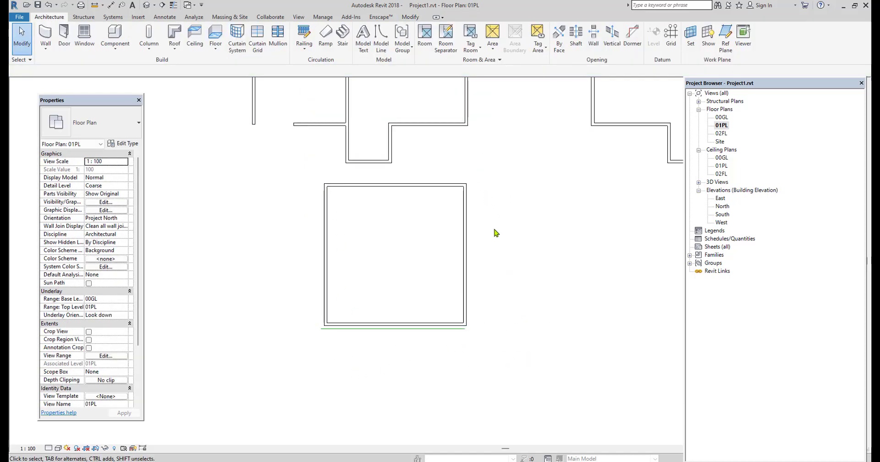
- Undo the graphical scaling of the walls and delete the model line along the room's lower wall
scroll(403, 333, "up", 1)
left_click(405, 328)
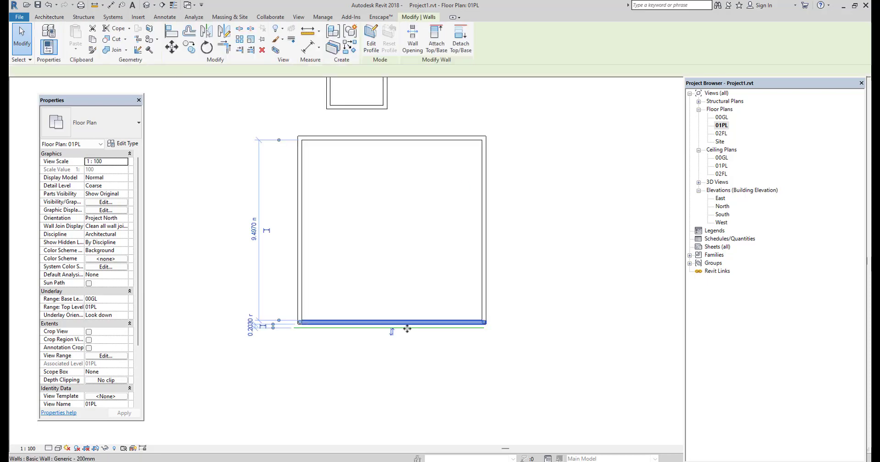
left_click(402, 345)
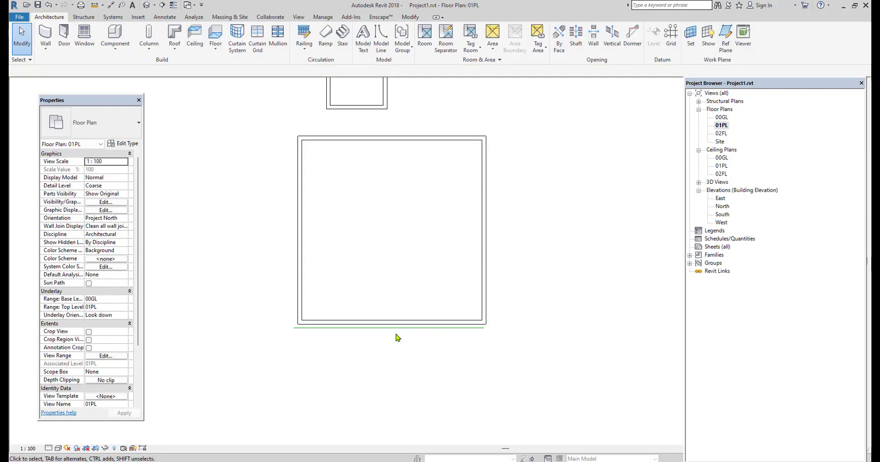
scroll(397, 337, "down", 2)
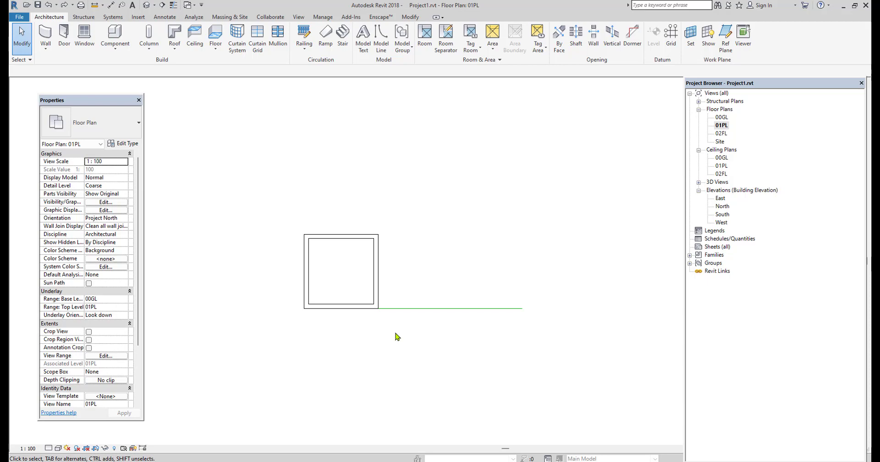
left_click(425, 308)
key("Delete")
- Select all Generic - 200mm walls and scale them numerically by 5 from the room's lower-left outer corner, removing the constraints
left_click(341, 237)
scroll(341, 238, "up", 2)
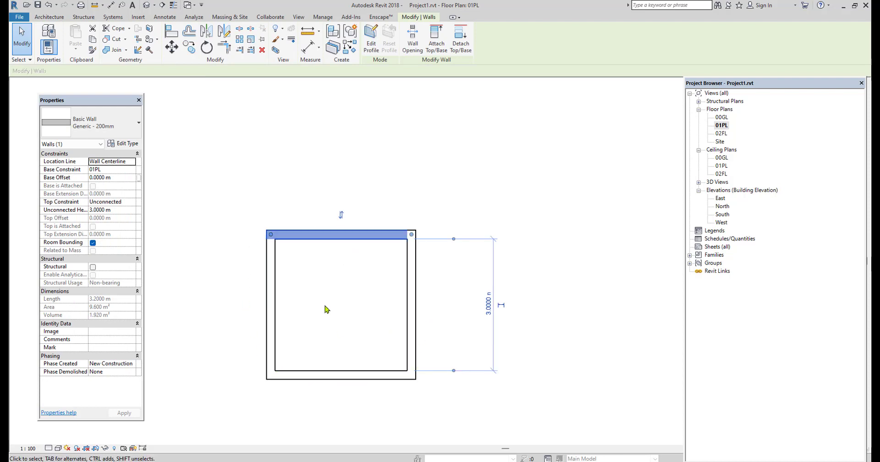
key("s")
key("a")
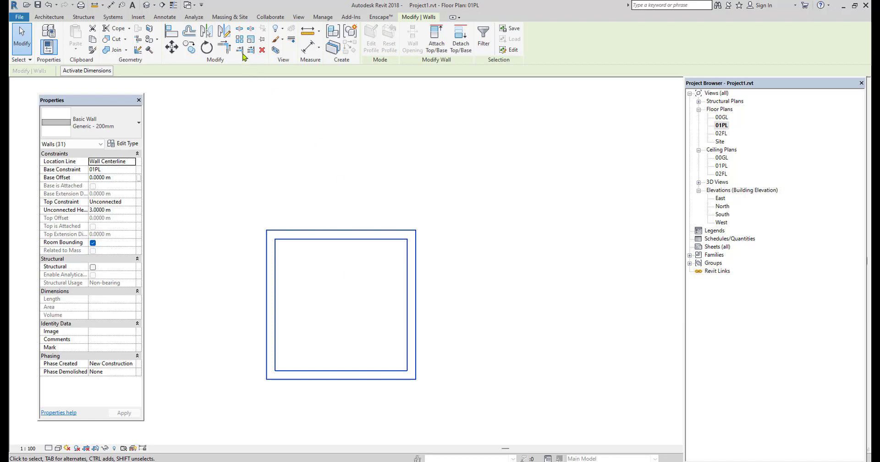
left_click(250, 39)
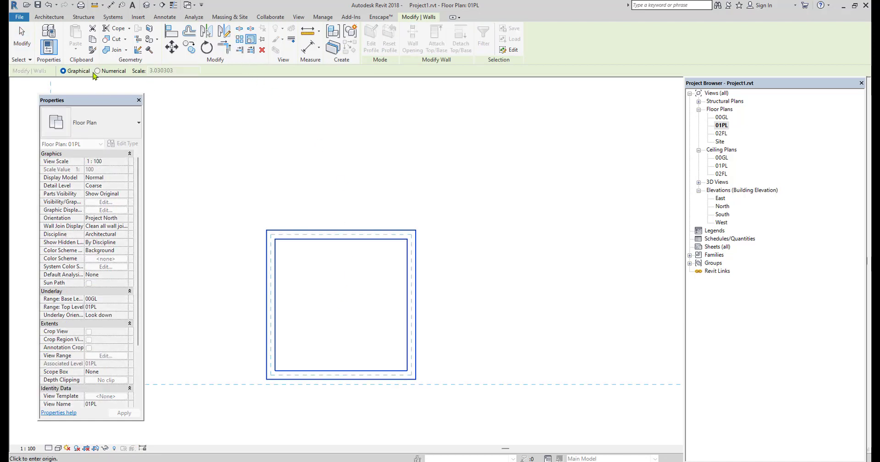
left_click(97, 71)
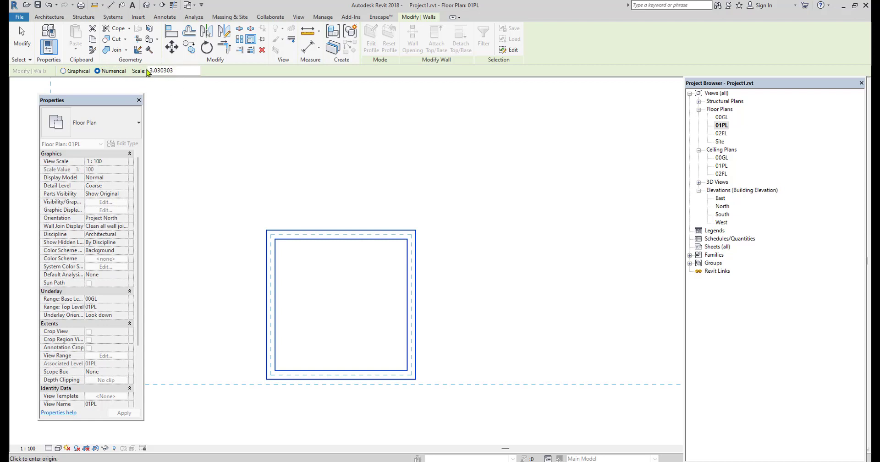
left_click_drag(175, 70, 143, 71)
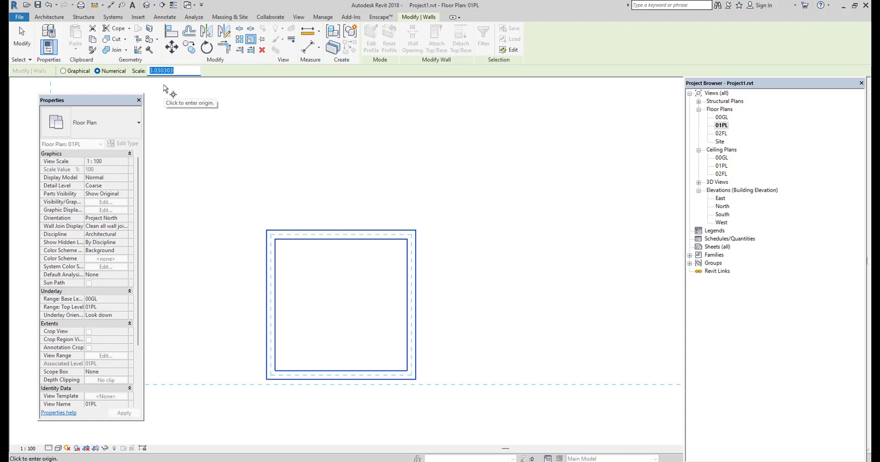
type("5")
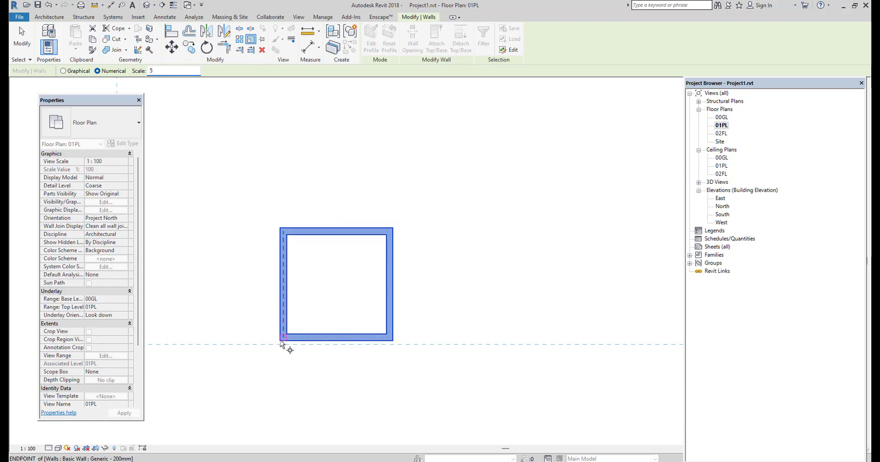
left_click(284, 341)
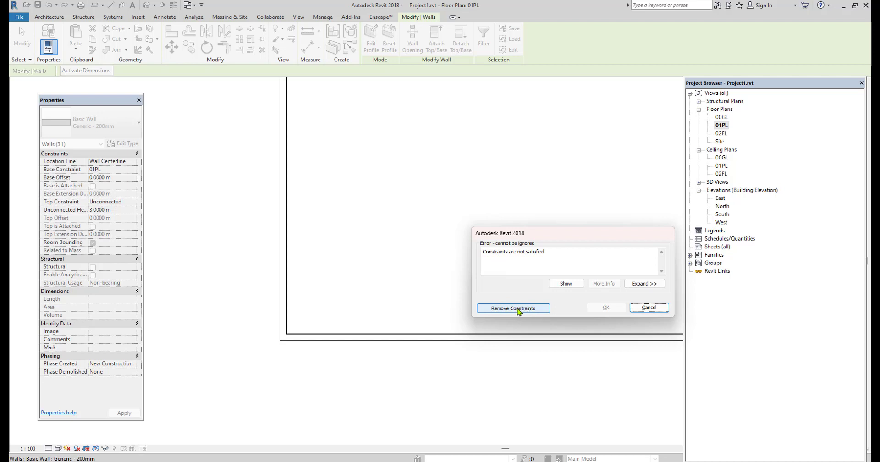
left_click(517, 308)
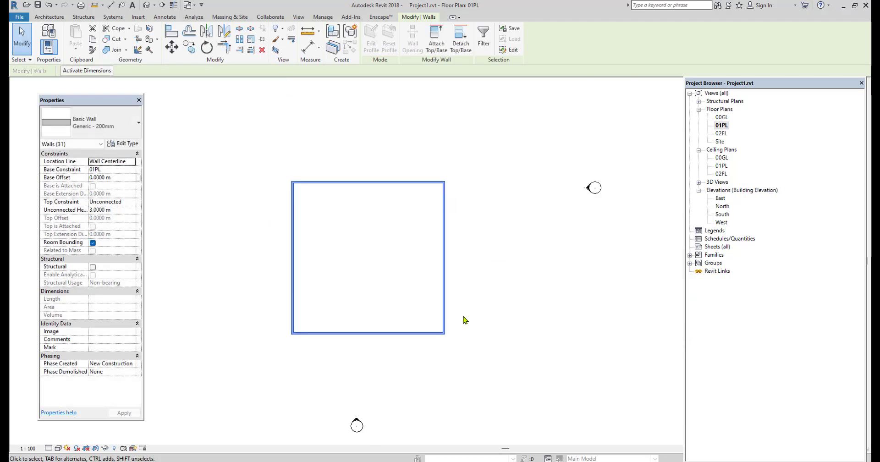
key("Escape")
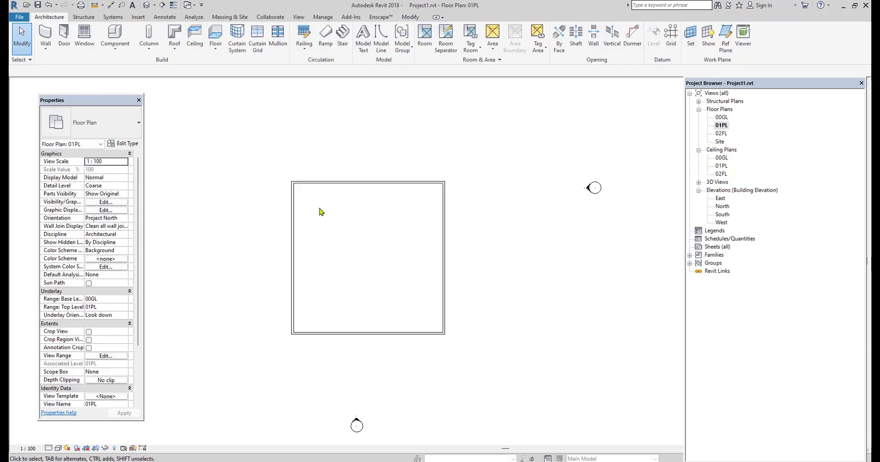
- Open the default 3D view of the scaled room and set its visual style to Wireframe
left_click(147, 6)
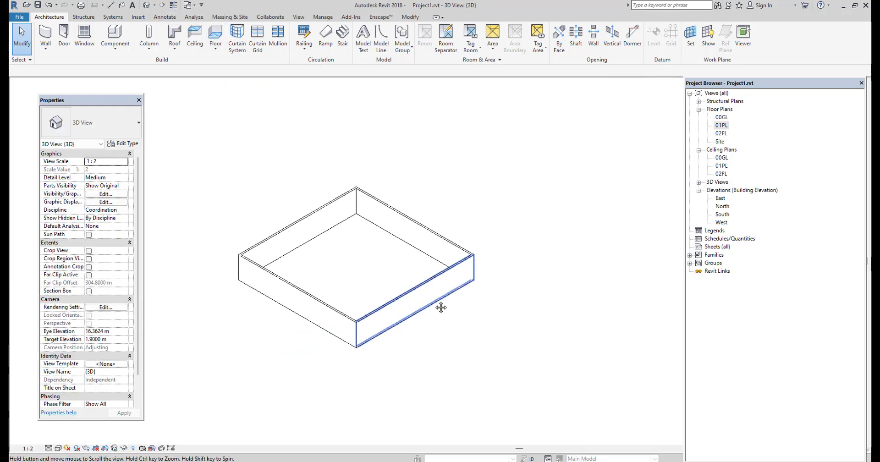
scroll(324, 291, "up", 3)
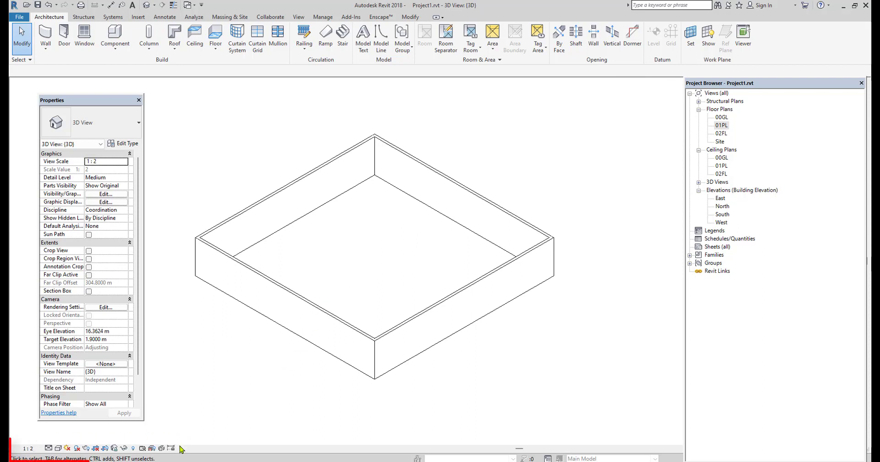
left_click(58, 449)
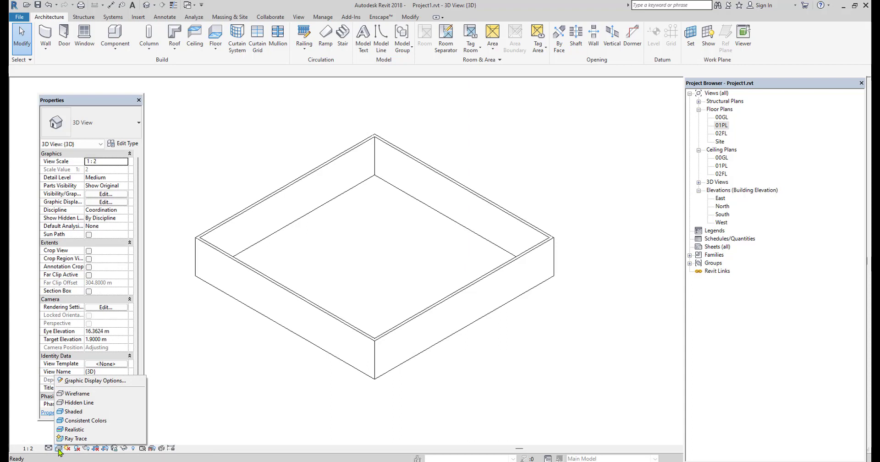
left_click(72, 394)
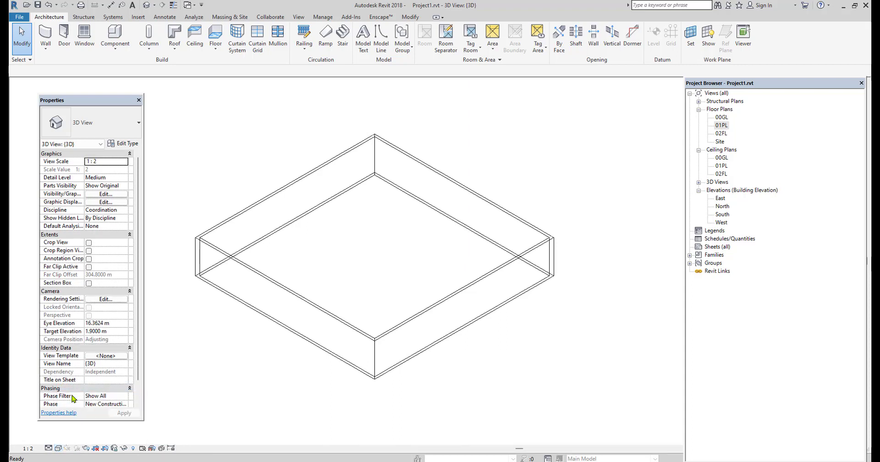
- Set the 3D view's visual style to Shaded and look closely at the room's near corner
left_click(59, 448)
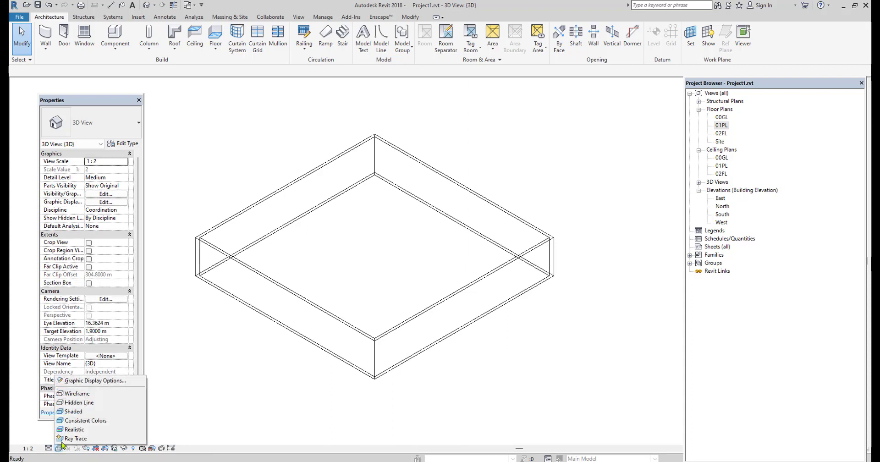
left_click(75, 412)
scroll(373, 359, "up", 4)
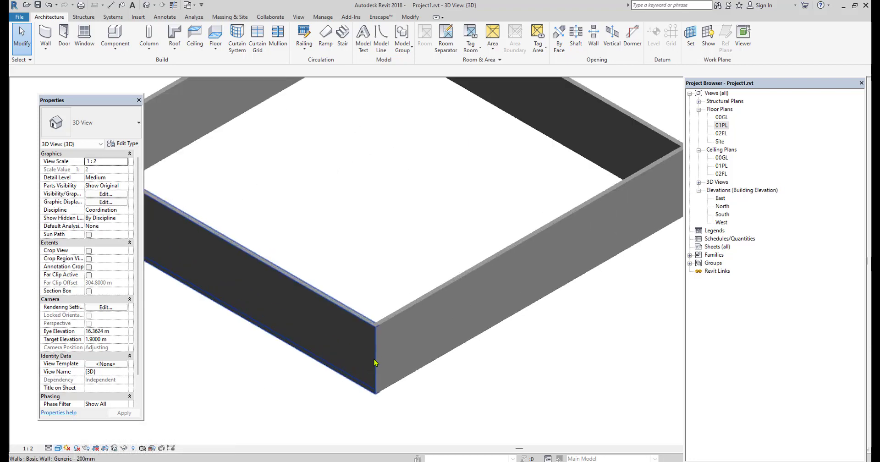
- Set the 3D view's visual style to Realistic and look over the room's walls
left_click(59, 448)
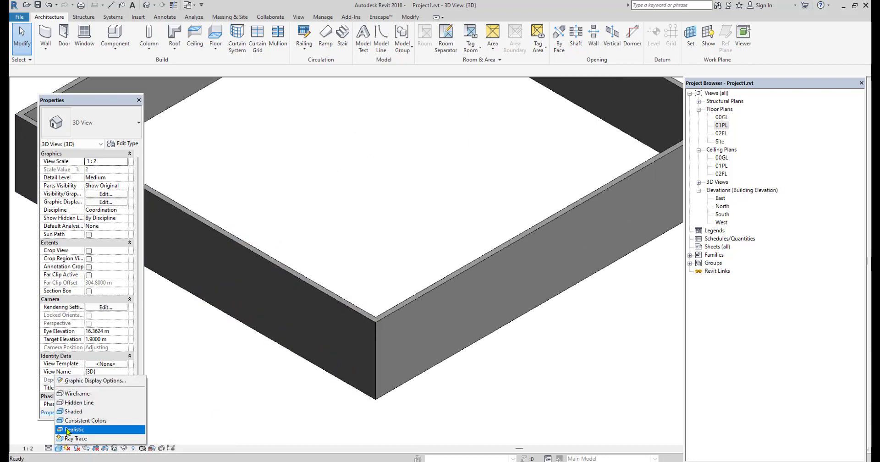
left_click(67, 430)
scroll(359, 377, "down", 2)
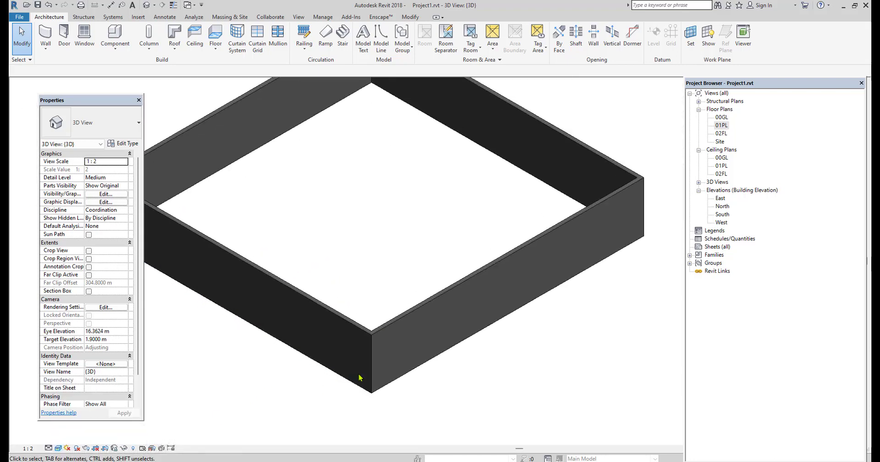
scroll(359, 377, "down", 1)
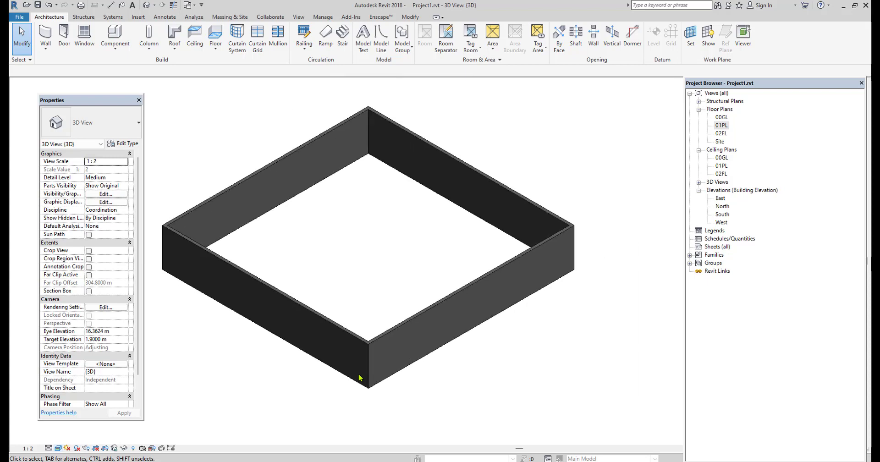
scroll(360, 377, "up", 3)
left_click(424, 286)
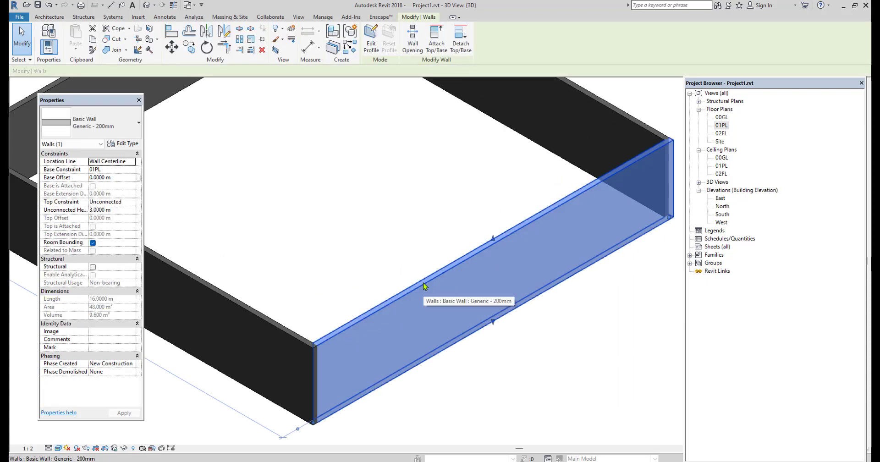
left_click(373, 261)
scroll(397, 299, "down", 2)
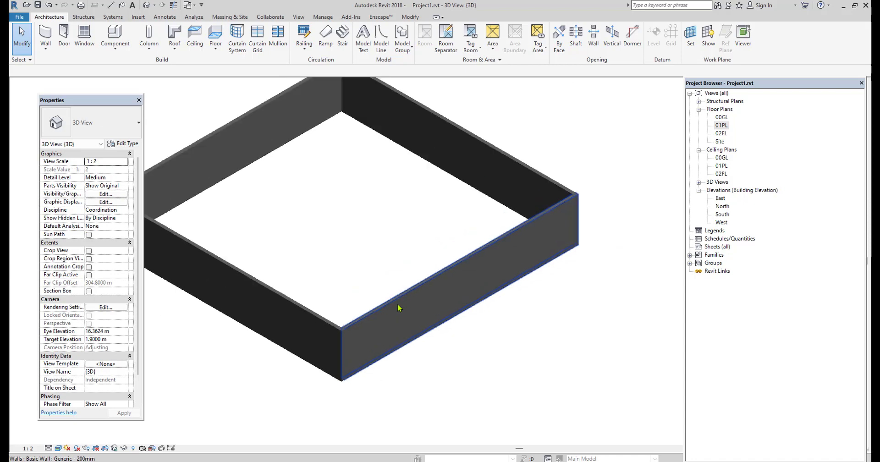
middle_click_drag(398, 308, 443, 315)
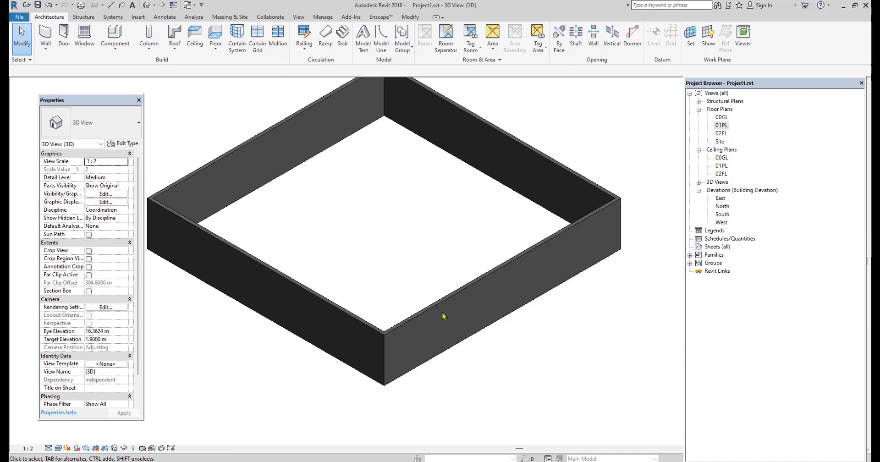
- Edit the type structure of the room's near right Generic - 200mm wall, setting the structure layer's thickness to 0.23 m
left_click(453, 298)
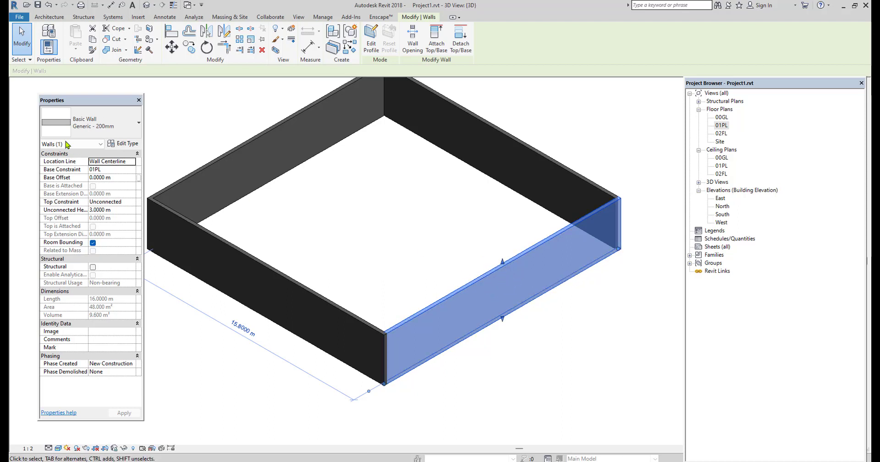
left_click(128, 145)
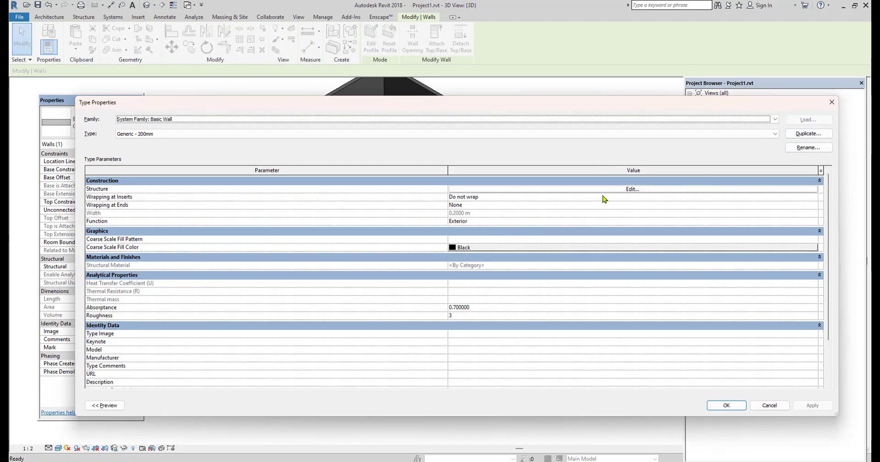
left_click(594, 189)
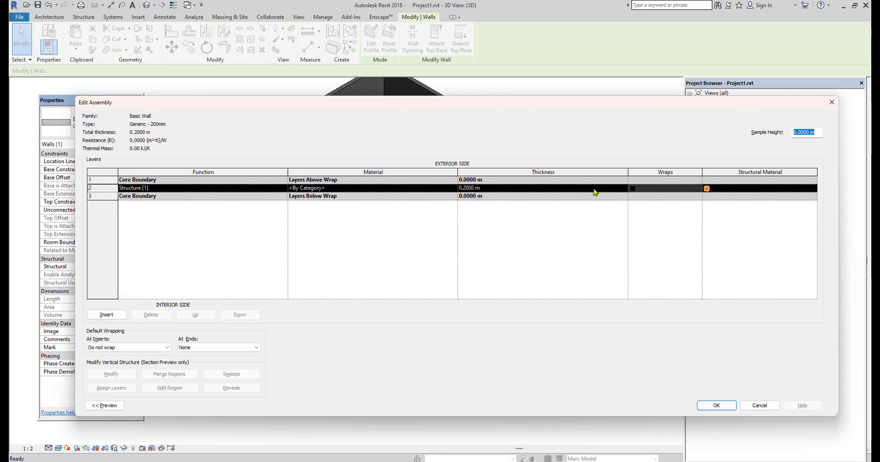
left_click(504, 188)
type("0.23")
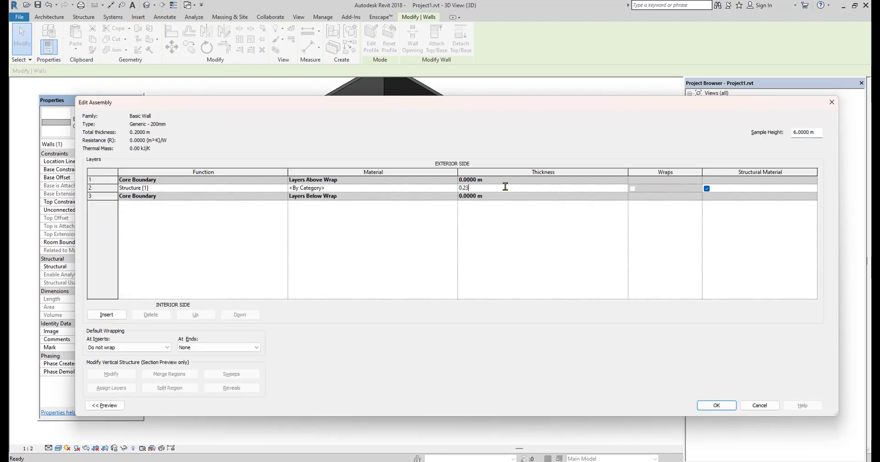
left_click(467, 218)
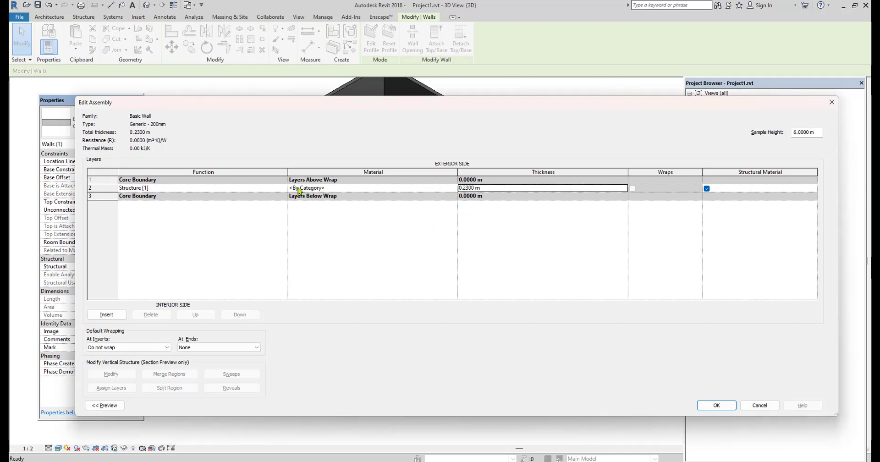
- Create a new material for the wall's structure layer and name it 0.23 WALL
left_click(454, 188)
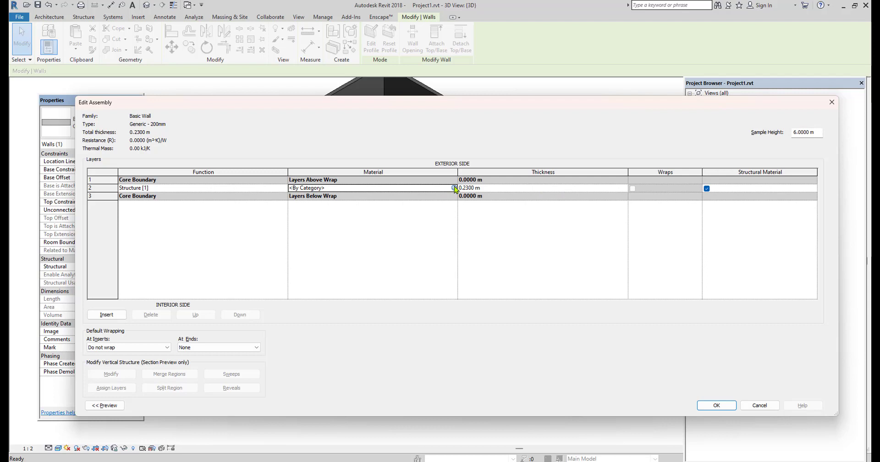
left_click(454, 187)
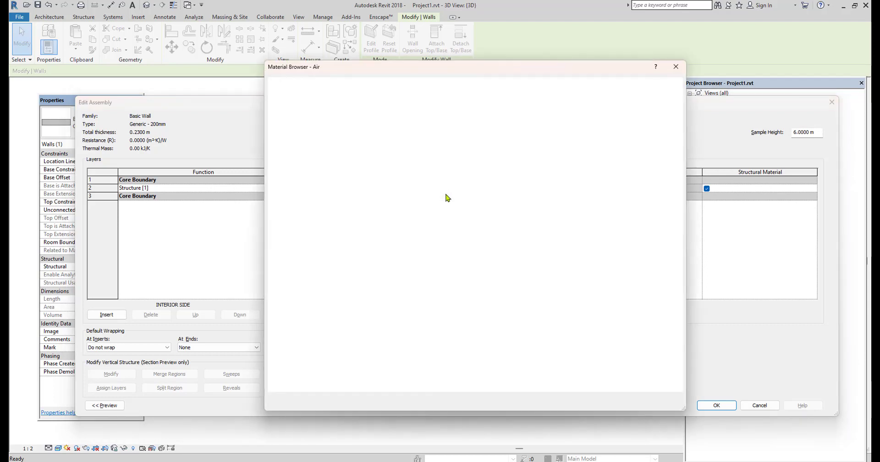
left_click(295, 387)
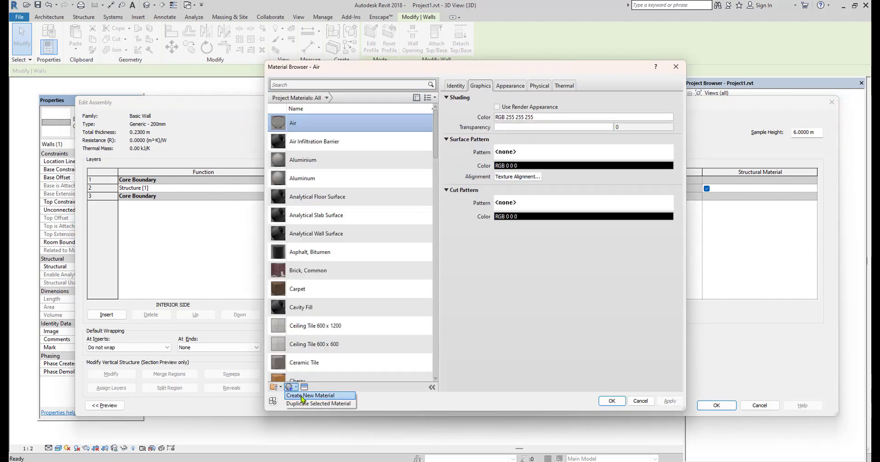
left_click(301, 396)
right_click(317, 247)
left_click(343, 274)
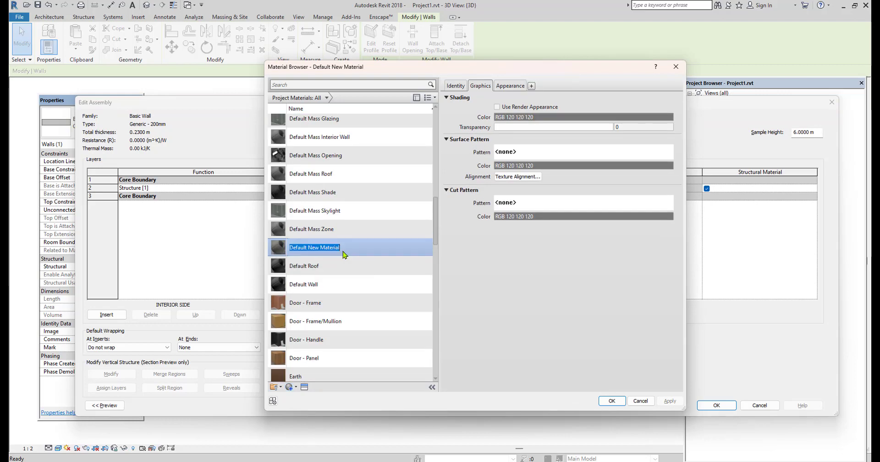
type("0.23")
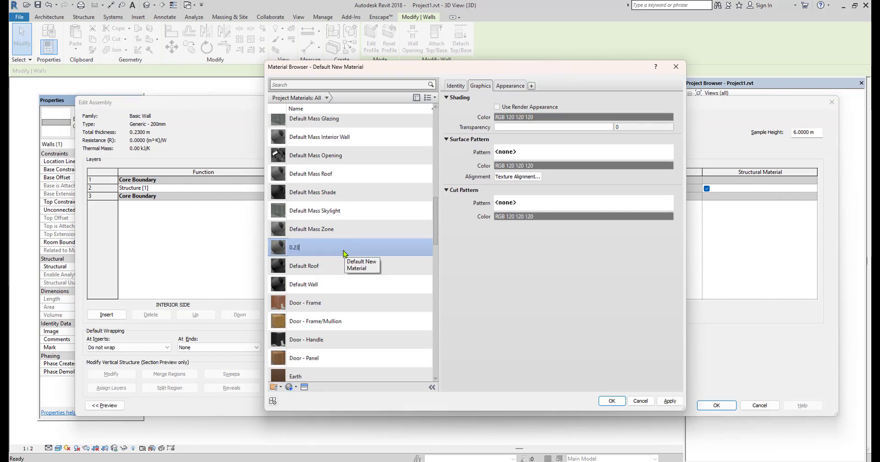
type(" mwall")
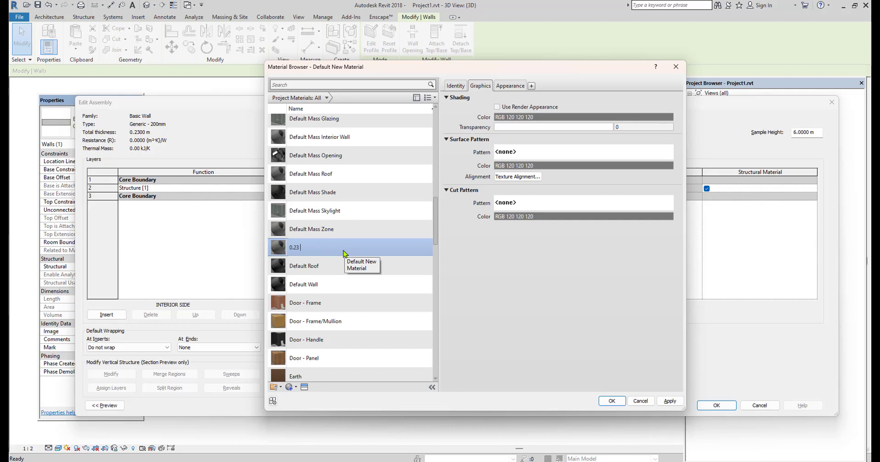
key("Return")
type("WA")
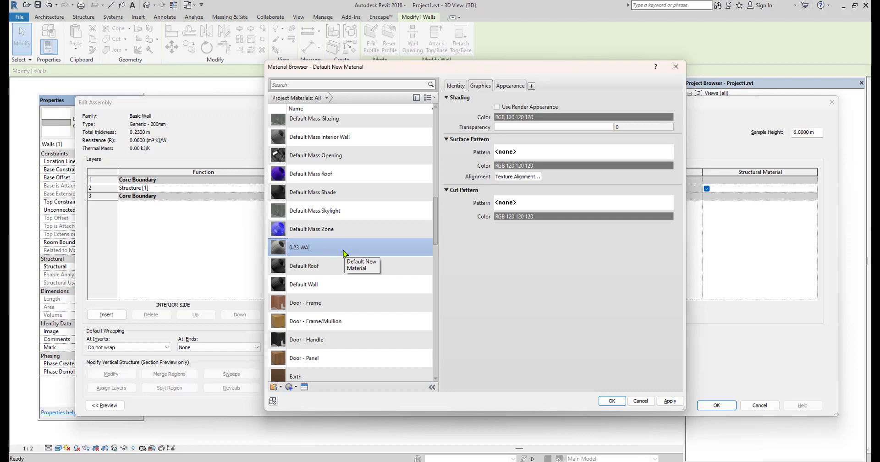
type("LL")
- Give the 0.23 WALL material the Cored masonry brick appearance from the Appearance Library and assign it to the structure layer
left_click(304, 386)
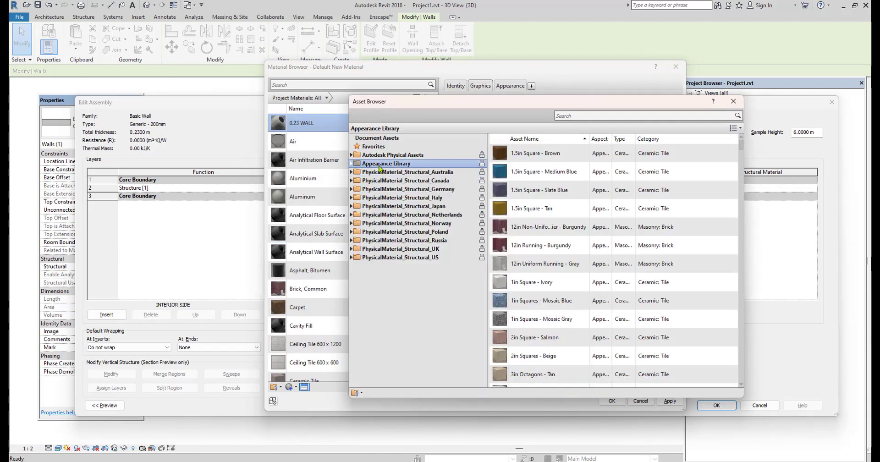
double_click(381, 163)
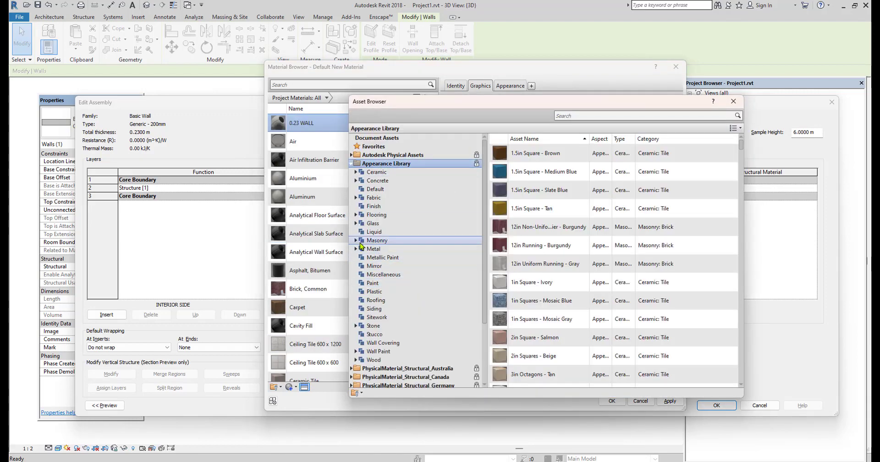
double_click(376, 240)
left_click(377, 248)
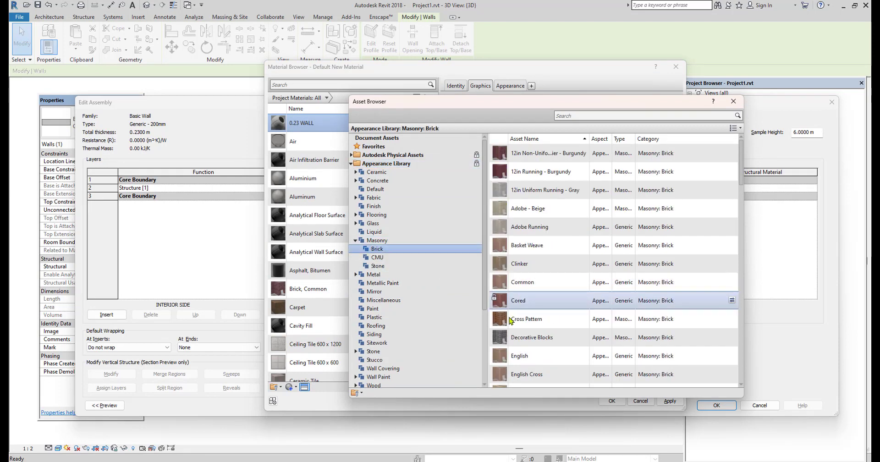
left_click(518, 300)
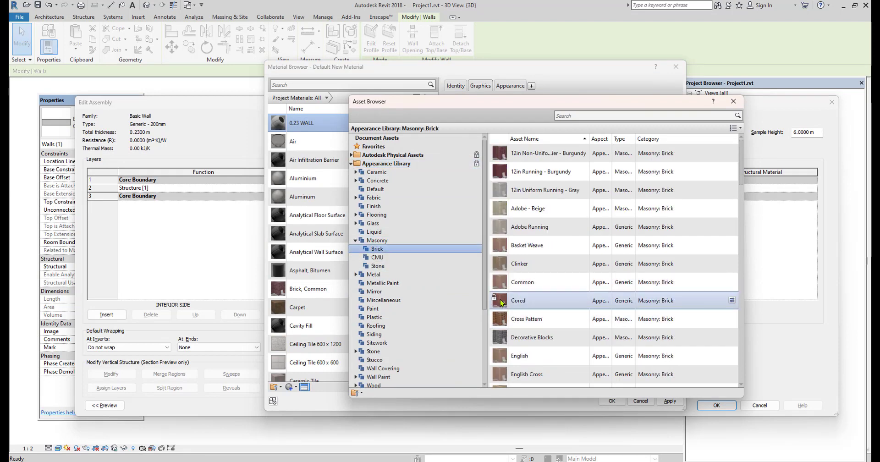
left_click(732, 105)
left_click(669, 402)
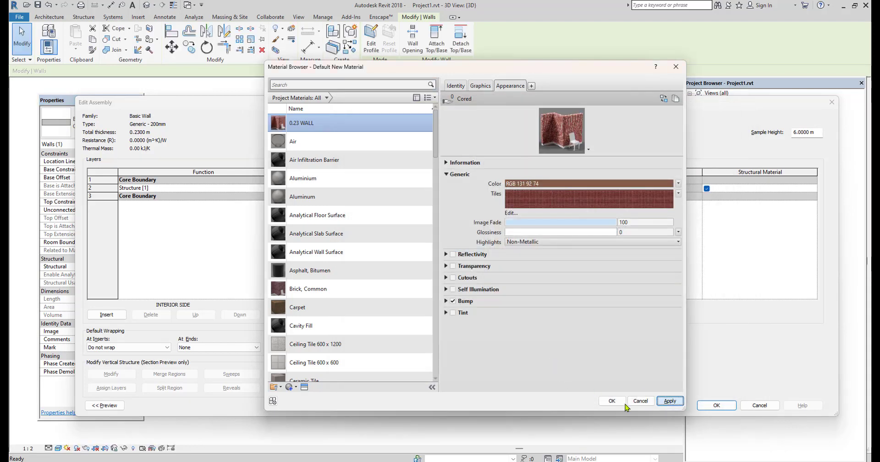
left_click(613, 401)
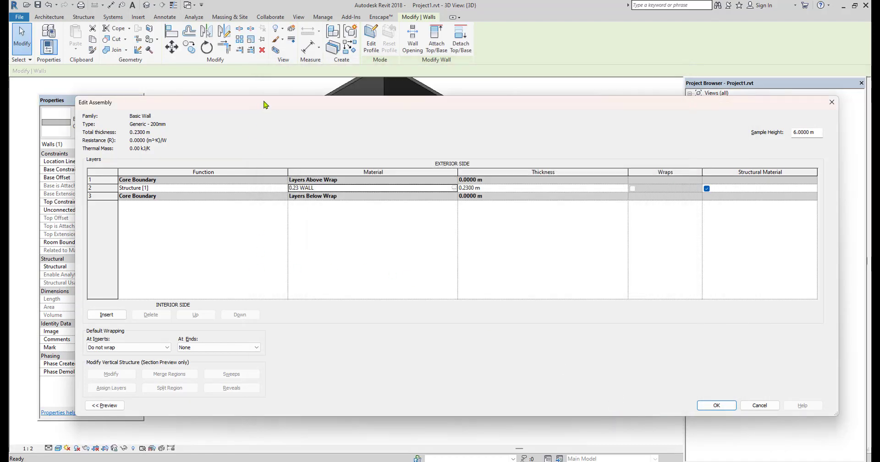
- Show the wall assembly preview, viewing it in section and again in floor plan
left_click_drag(265, 106, 352, 106)
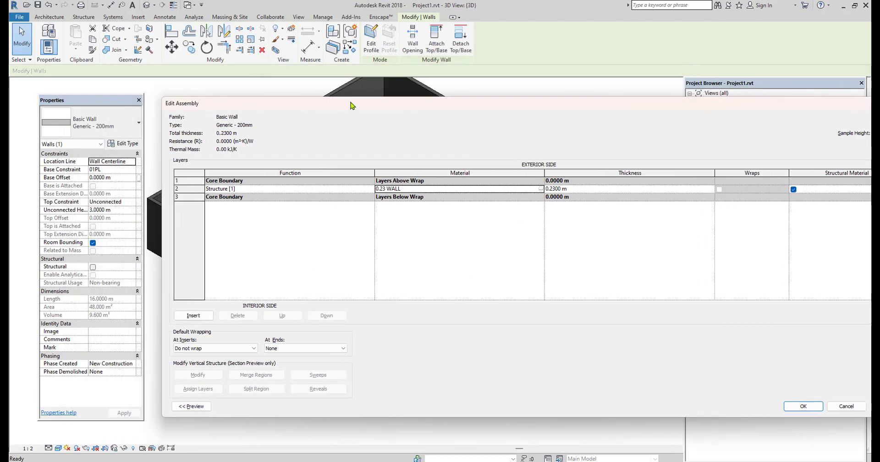
left_click(191, 407)
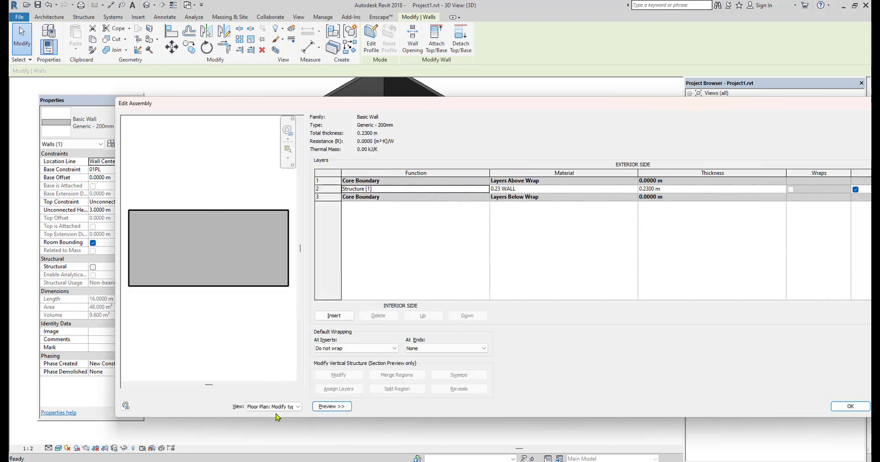
left_click(281, 406)
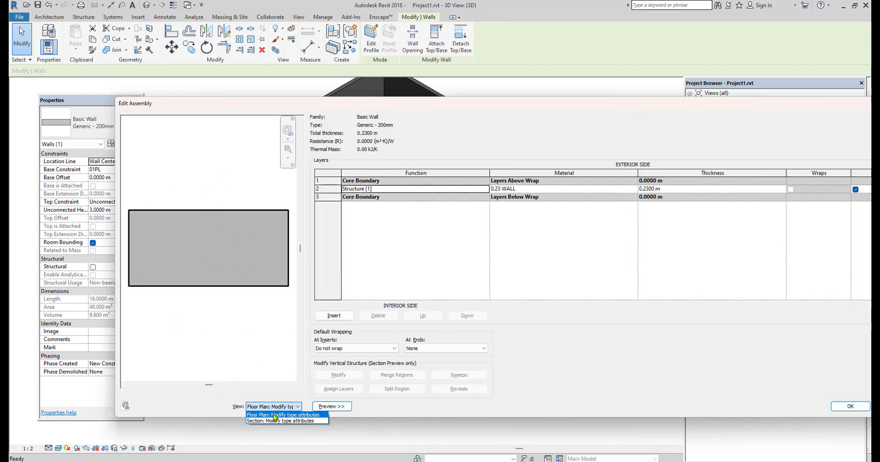
left_click(274, 421)
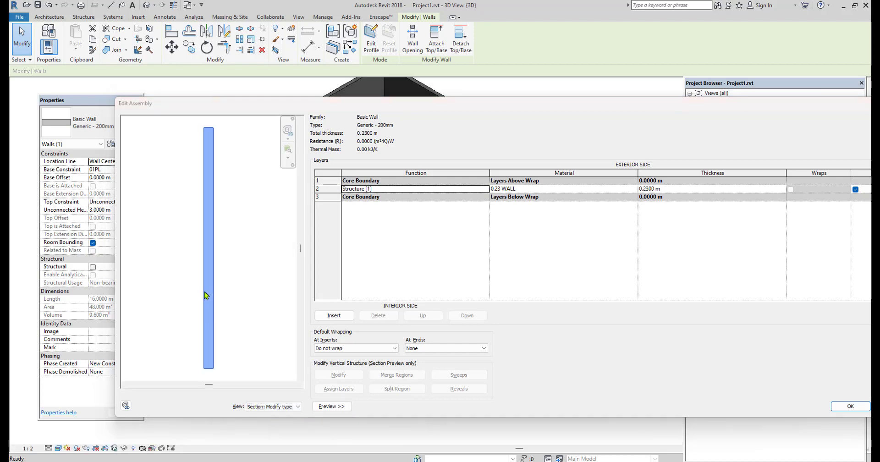
left_click(273, 406)
left_click(277, 415)
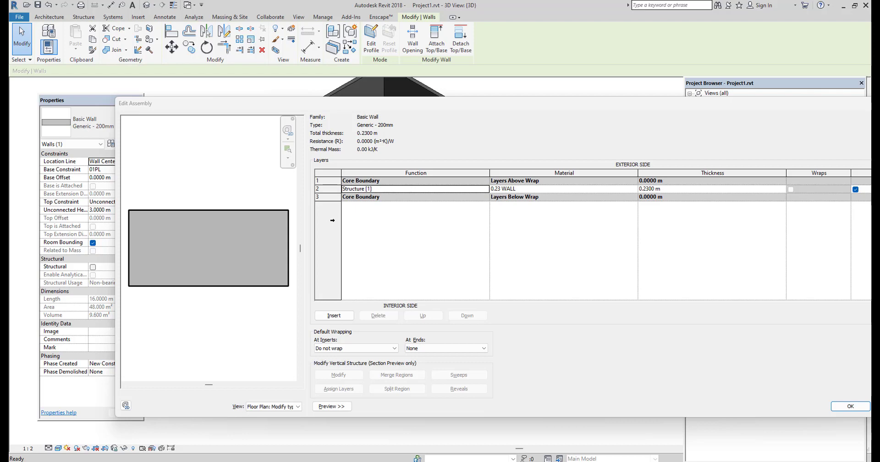
left_click_drag(415, 103, 365, 103)
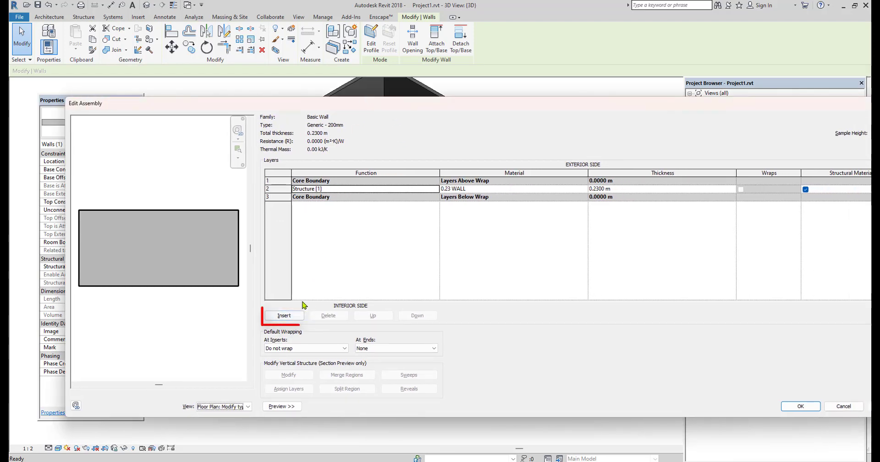
- Insert two layers in the wall assembly, one outside the exterior core boundary and one outside the interior core boundary
left_click(284, 316)
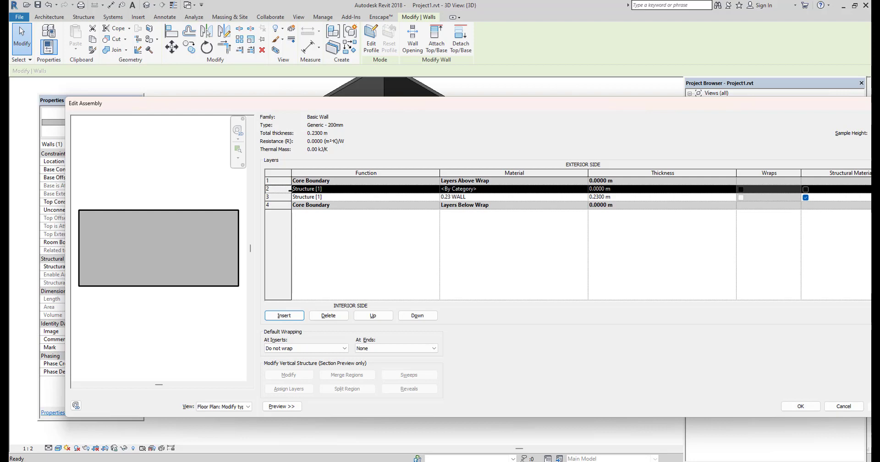
left_click(381, 316)
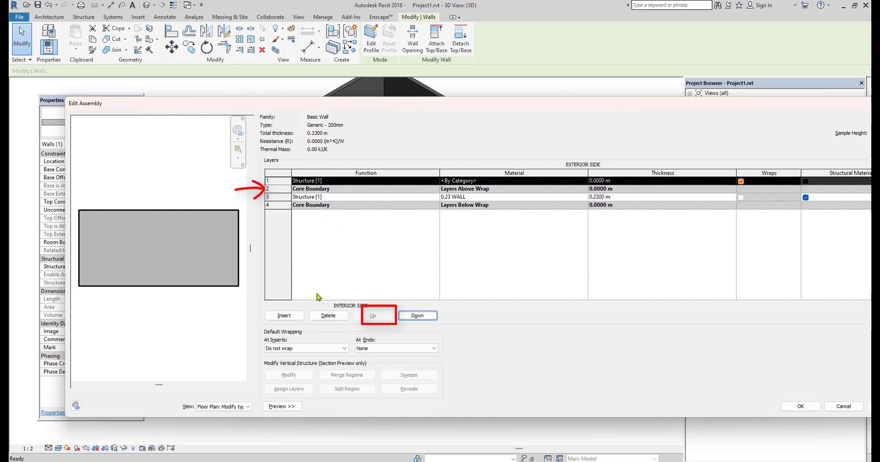
left_click(289, 317)
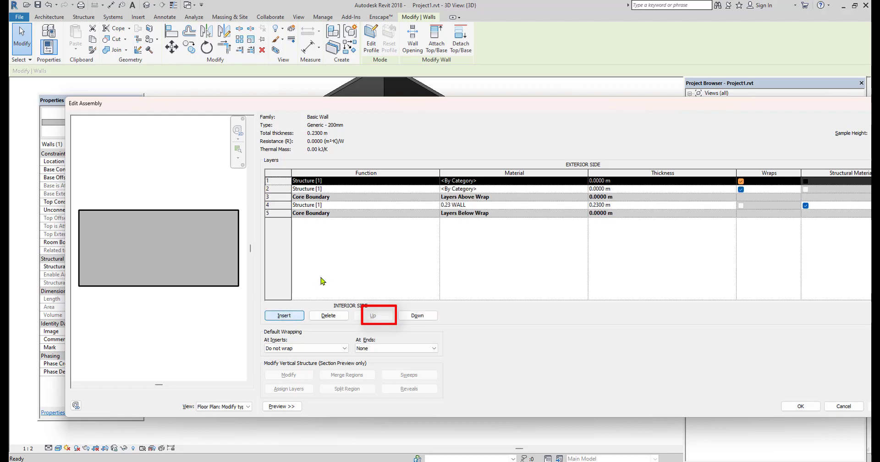
left_click(417, 315)
left_click(416, 315)
left_click(417, 315)
left_click(416, 315)
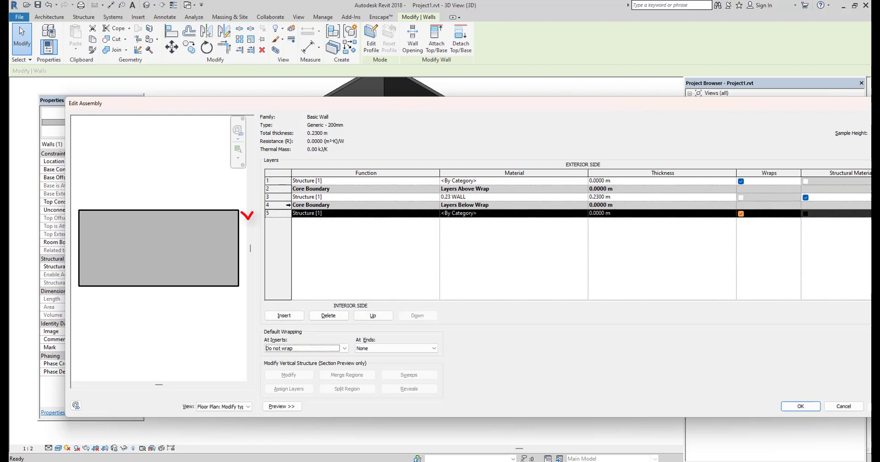
left_click(278, 205)
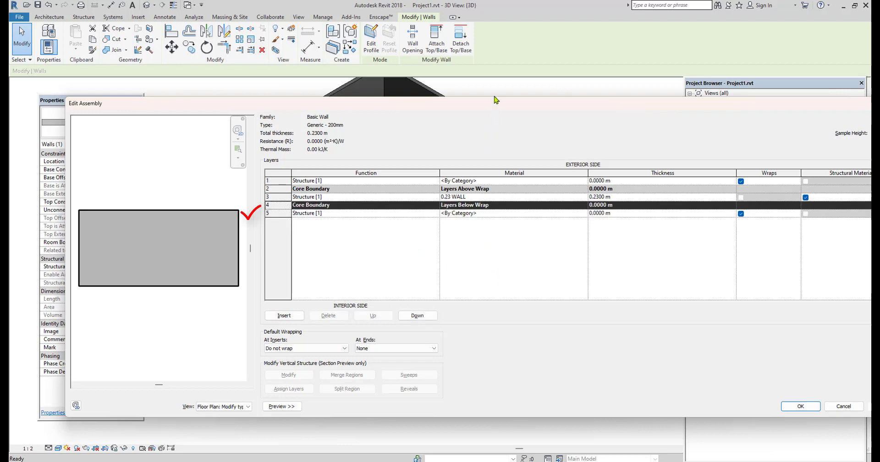
- Set the thickness of the outer exterior layer to 16 mm and of the inner interior layer to 12 mm
left_click_drag(494, 105, 436, 103)
left_click(271, 179)
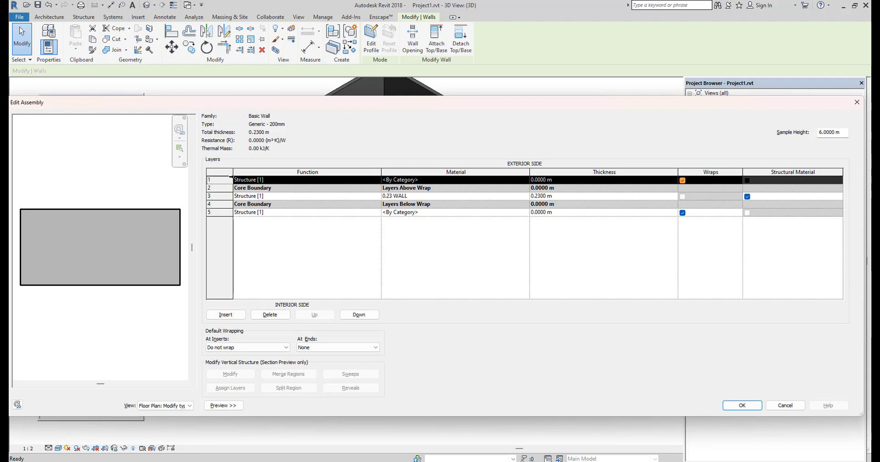
left_click(227, 212)
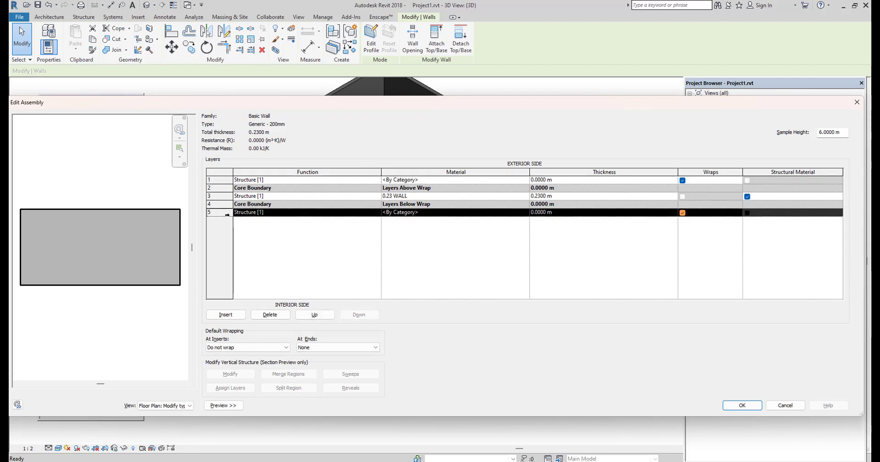
left_click(573, 180)
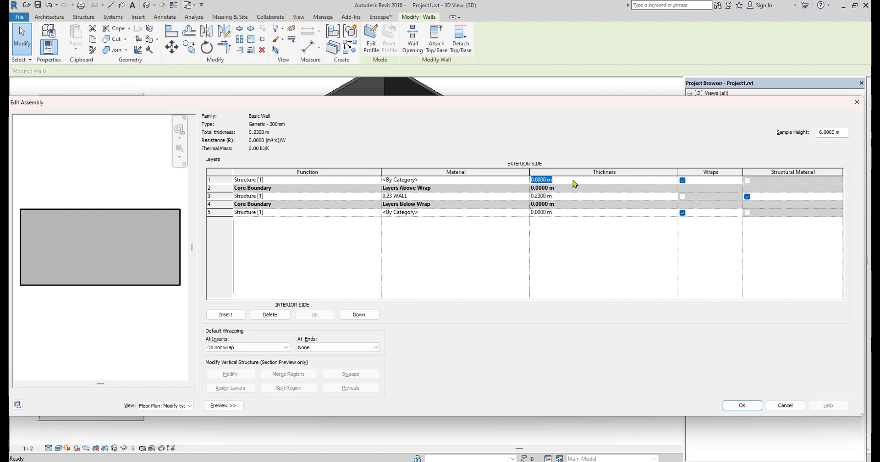
type("16")
left_click(570, 267)
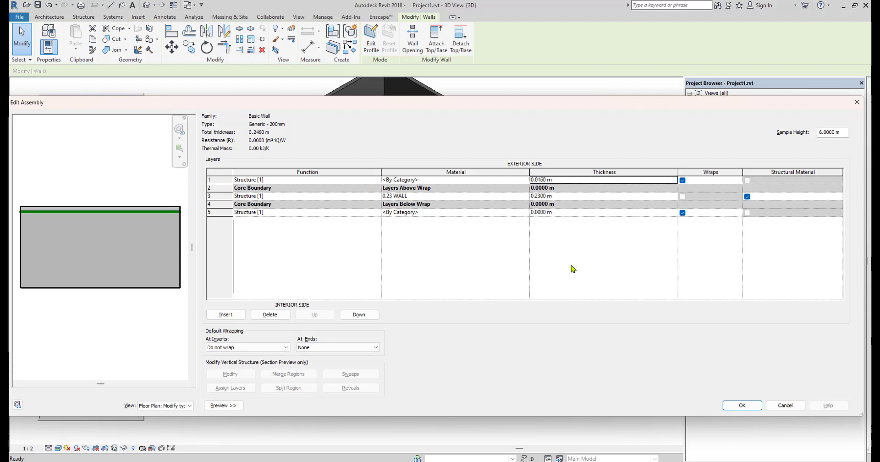
left_click(567, 212)
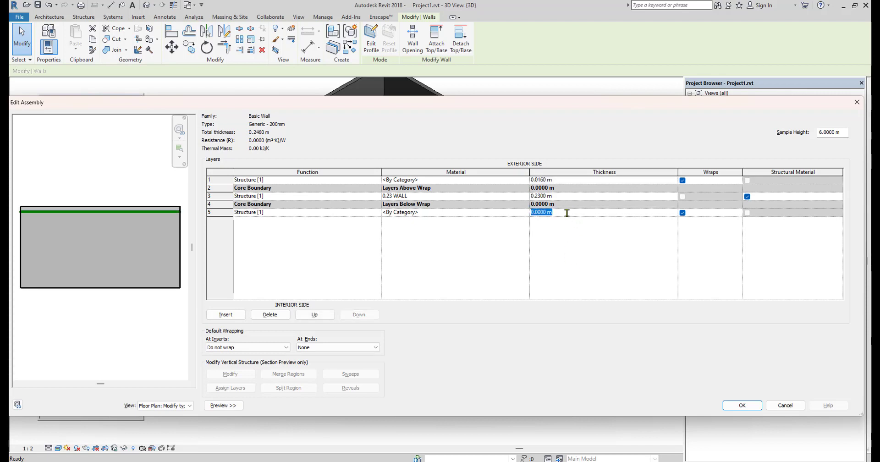
type("12MM")
left_click(569, 254)
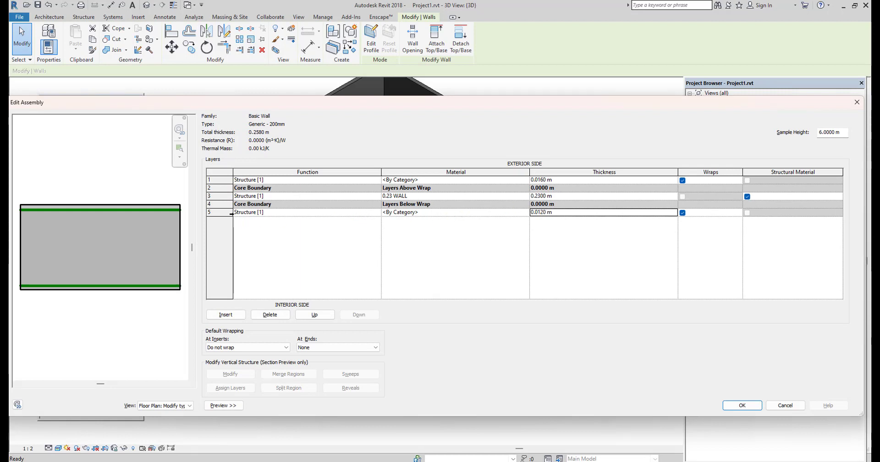
- Create a new material for the exterior finish layer and name it 0.23 MWALL OP
left_click(224, 213)
left_click(221, 182)
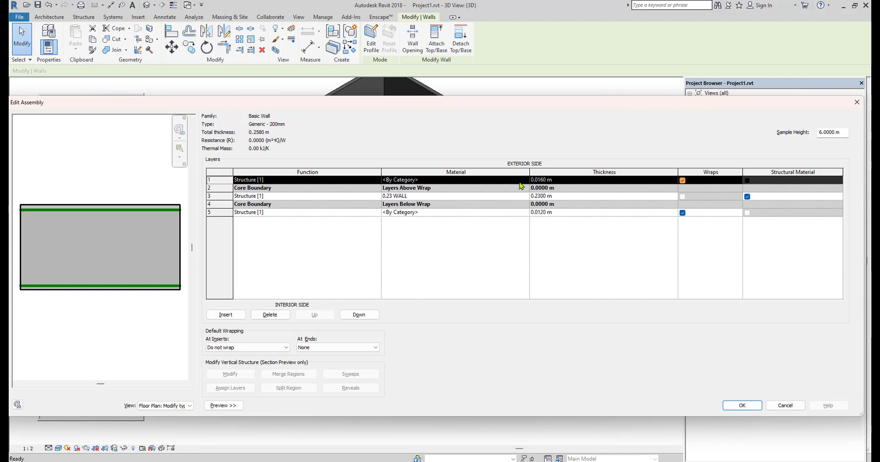
left_click(256, 196)
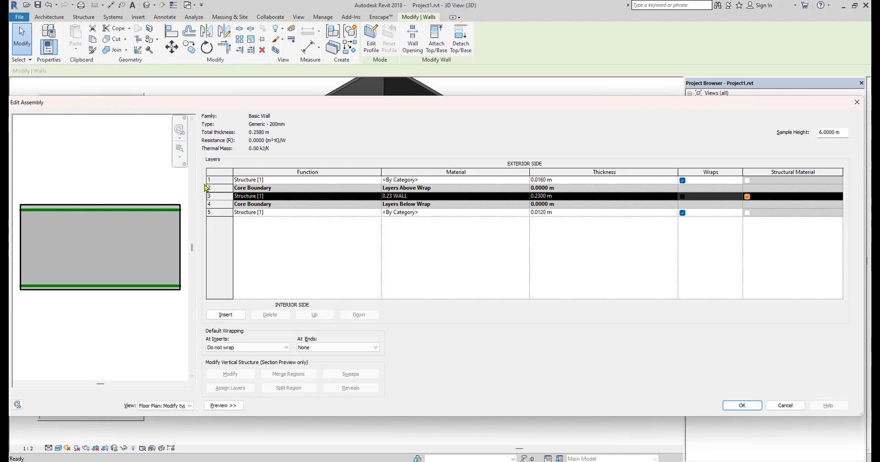
left_click(218, 180)
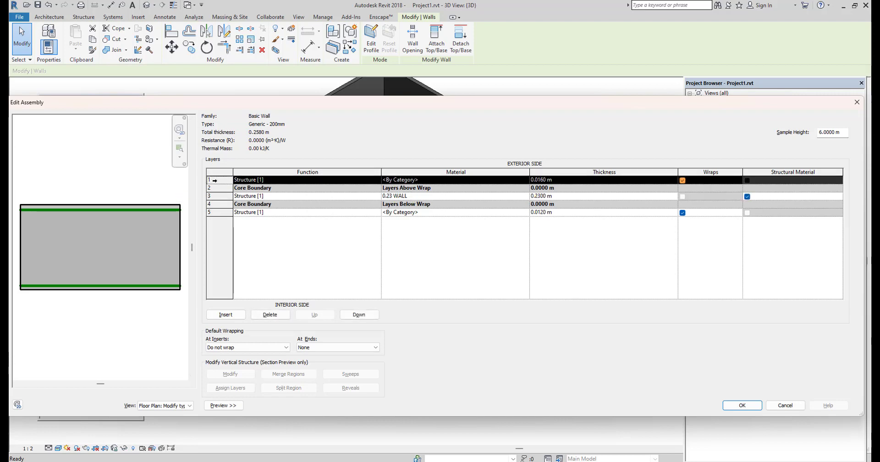
left_click(525, 181)
left_click(525, 180)
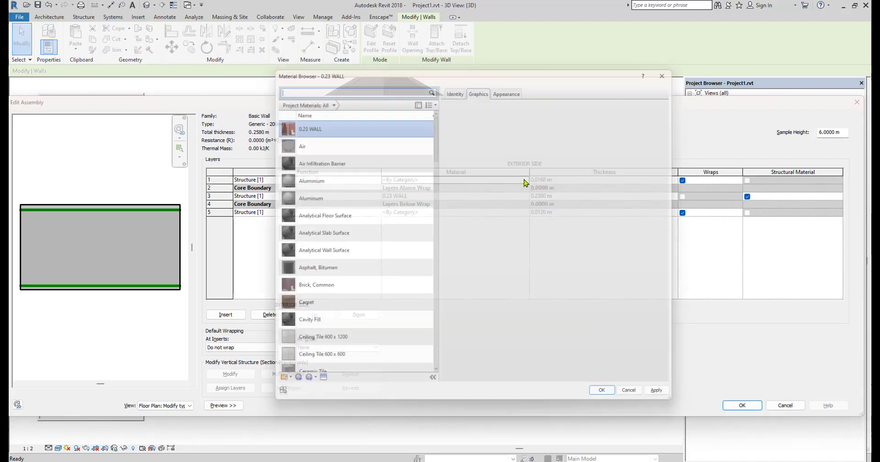
left_click(290, 388)
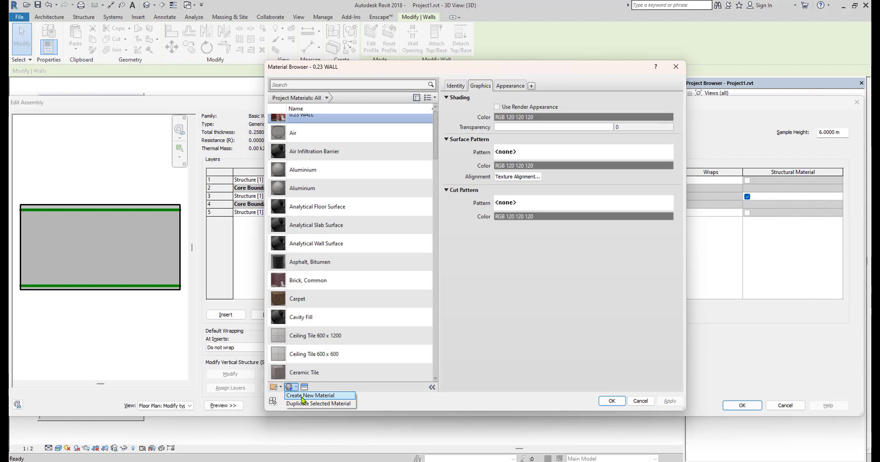
left_click(303, 395)
right_click(311, 244)
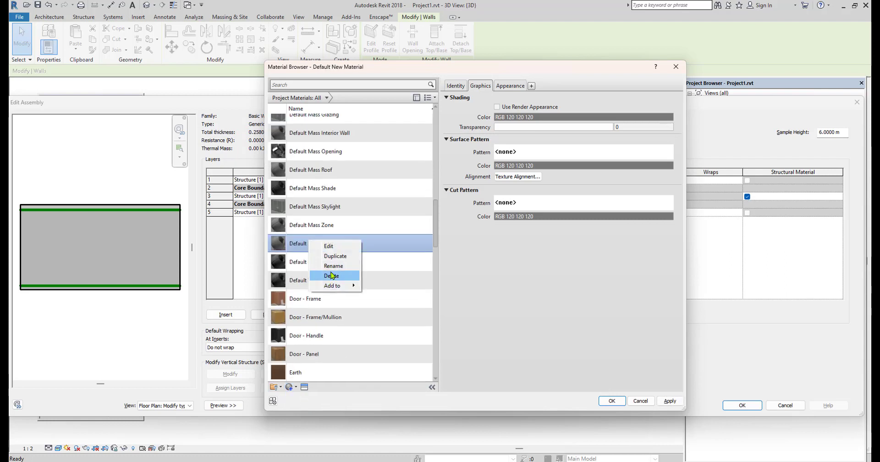
left_click(334, 270)
type("0.23")
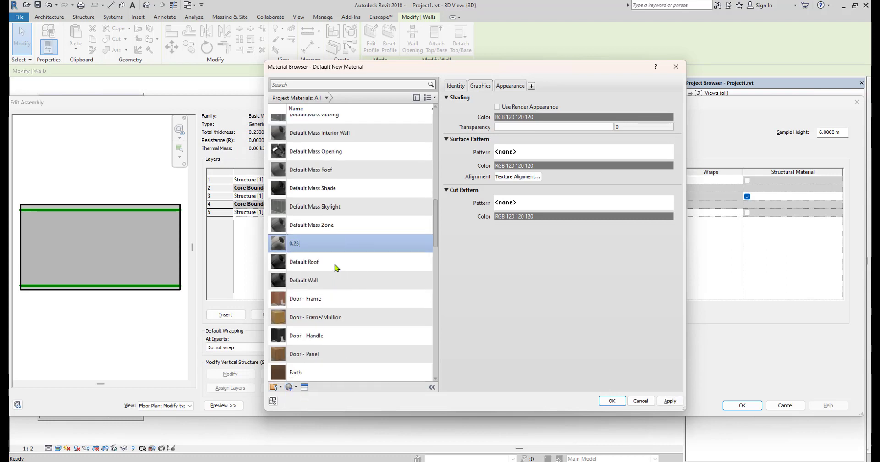
key("Return")
type(".23 MWA")
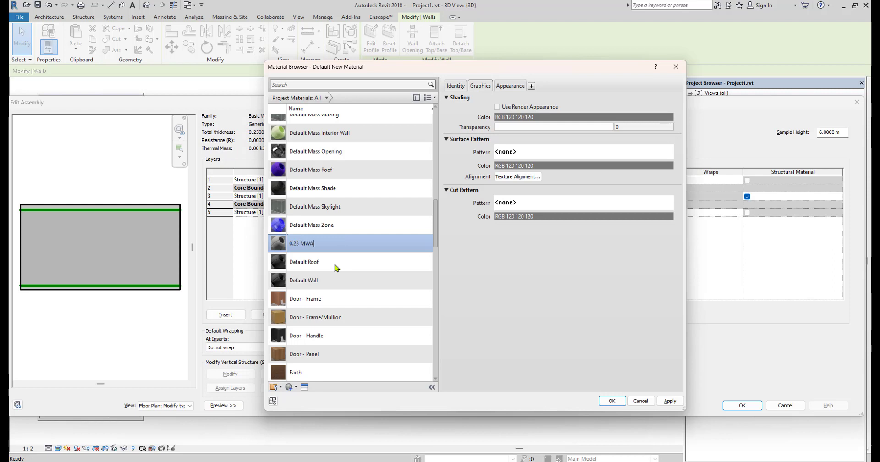
type("LL OP")
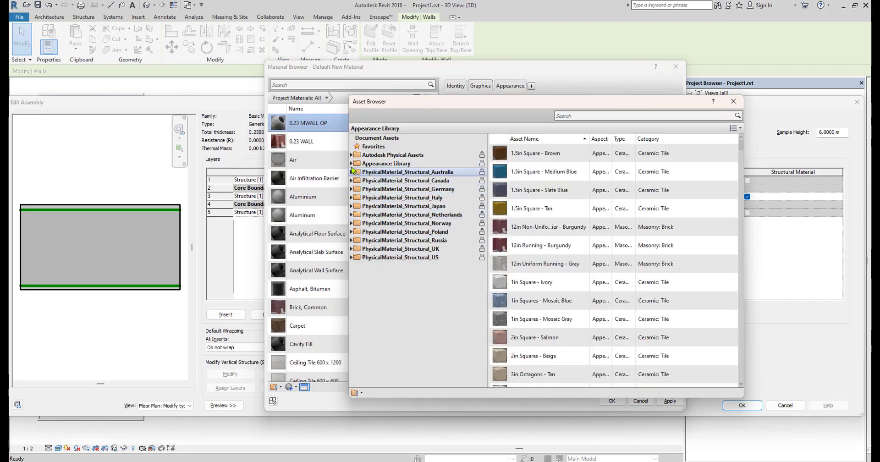
- Give the 0.23 MWALL OP material the Cool White glossy wall paint appearance from the Appearance Library and assign it to the exterior layer
left_click(351, 164)
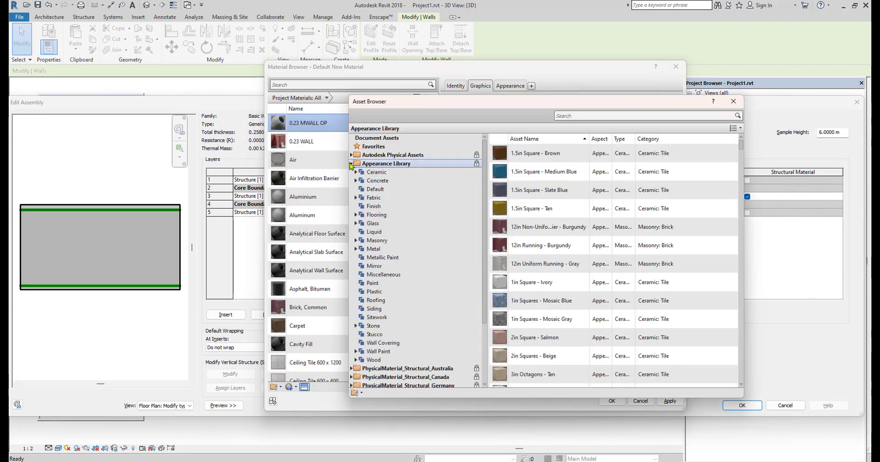
left_click(395, 258)
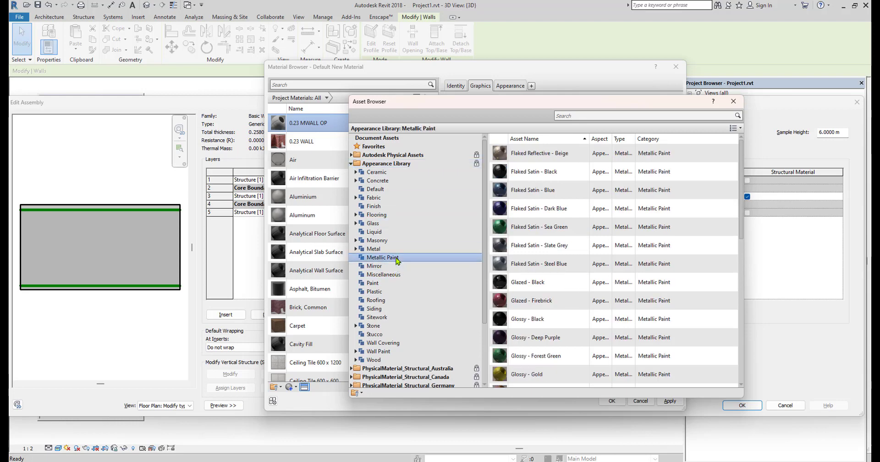
left_click(378, 334)
left_click(384, 351)
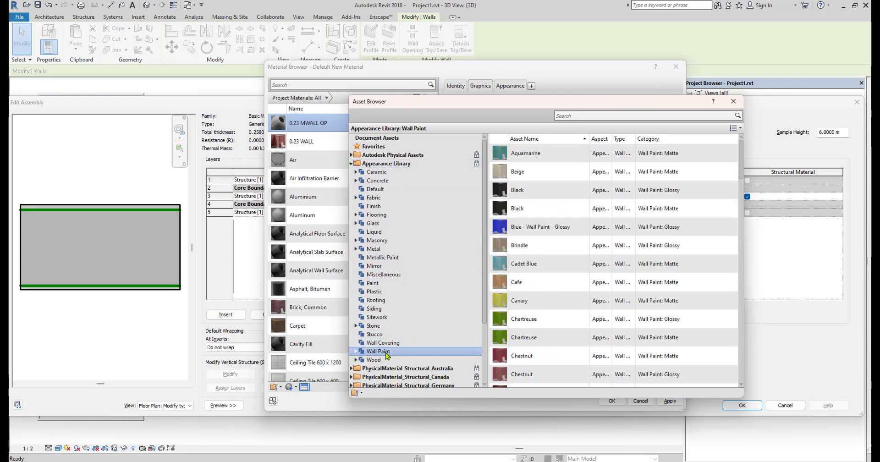
left_click(388, 343)
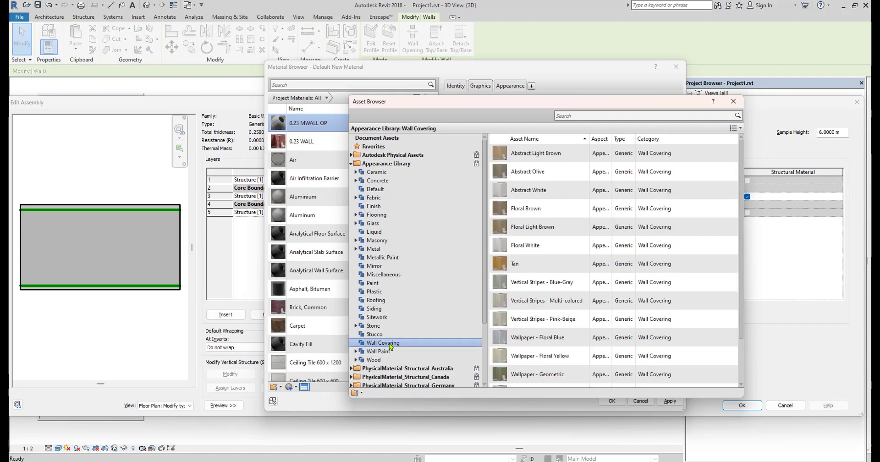
left_click(355, 351)
left_click(383, 359)
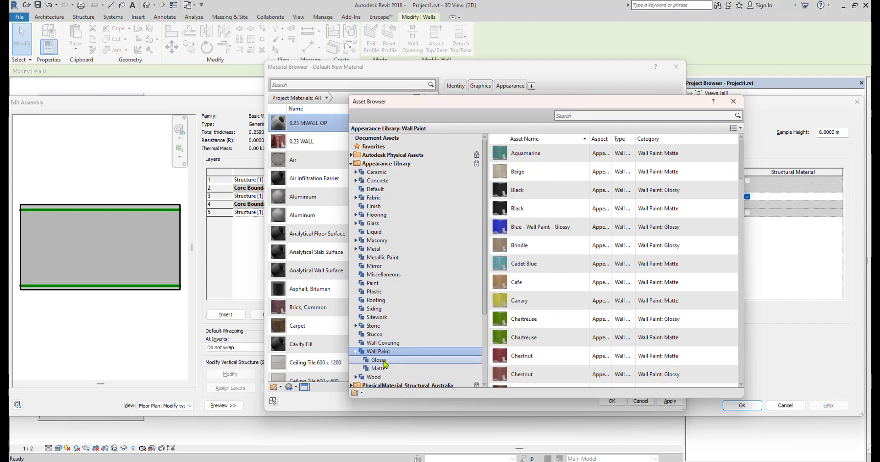
left_click(383, 369)
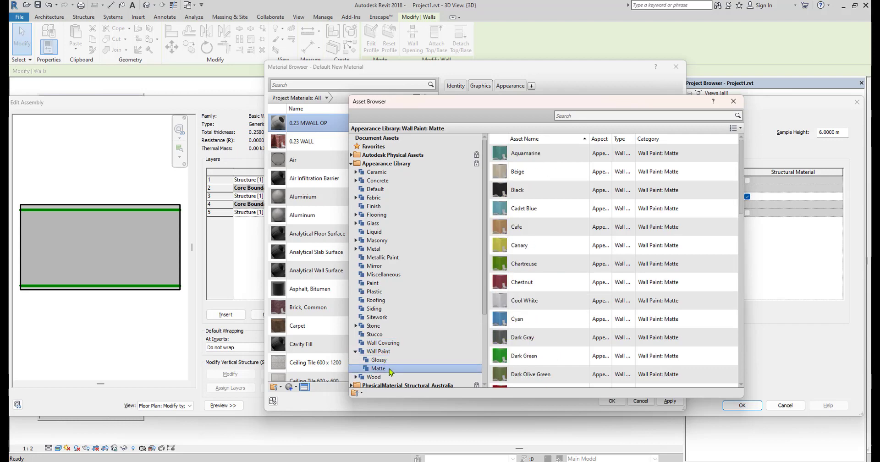
left_click(388, 360)
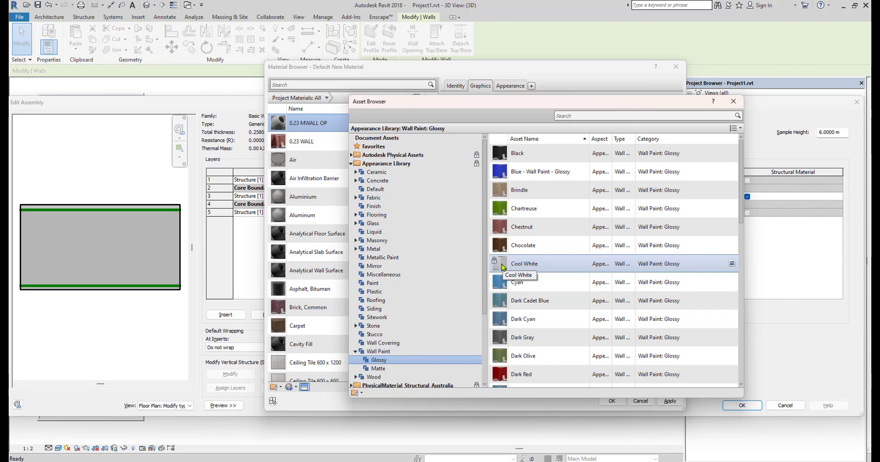
double_click(504, 265)
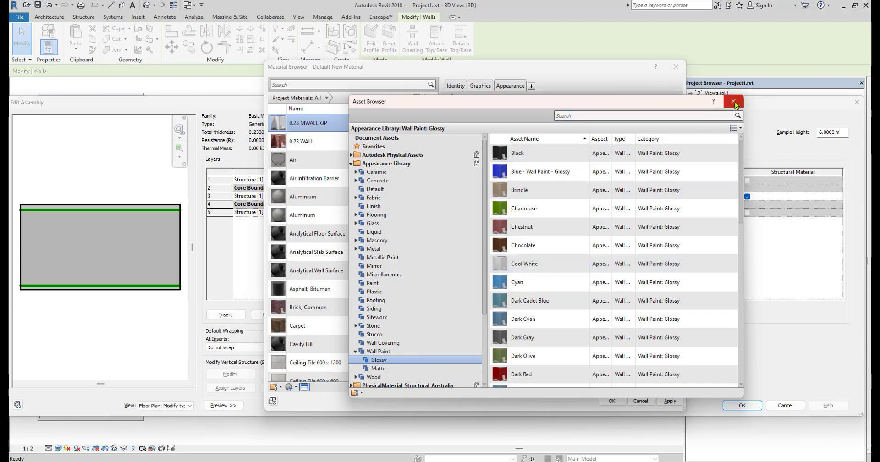
left_click(733, 102)
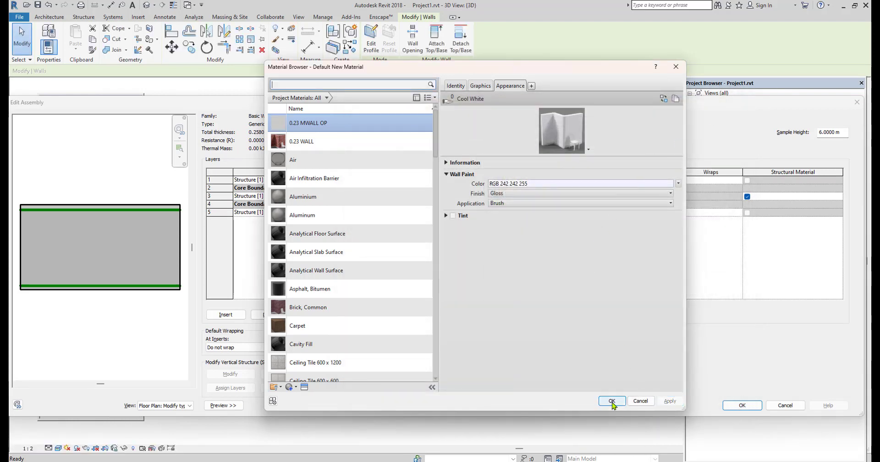
left_click(612, 401)
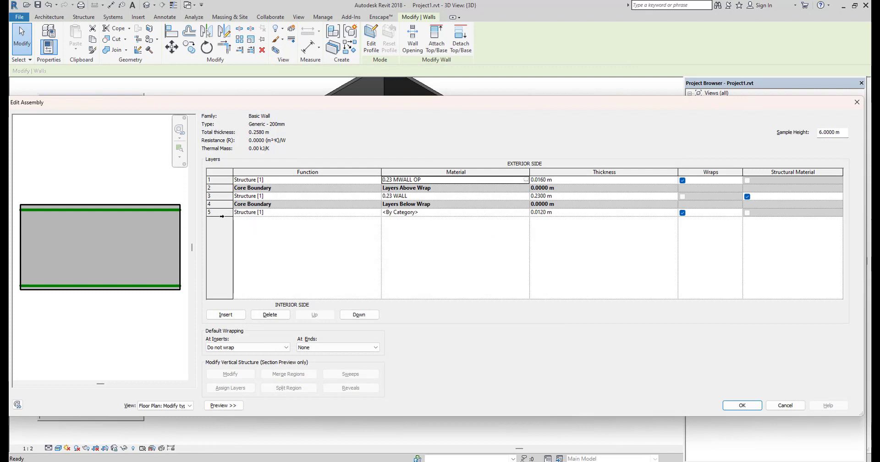
- Create a new material for the interior finish layer and name it 0.23 MWALL IP
left_click(221, 212)
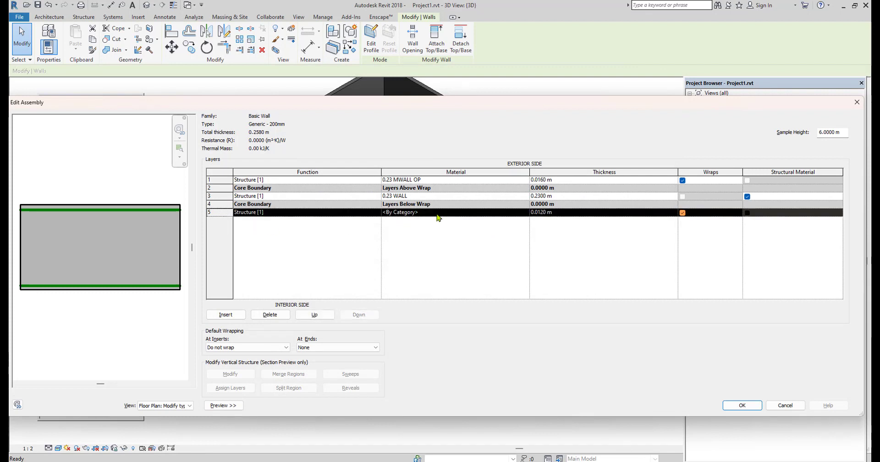
left_click(525, 213)
left_click(525, 212)
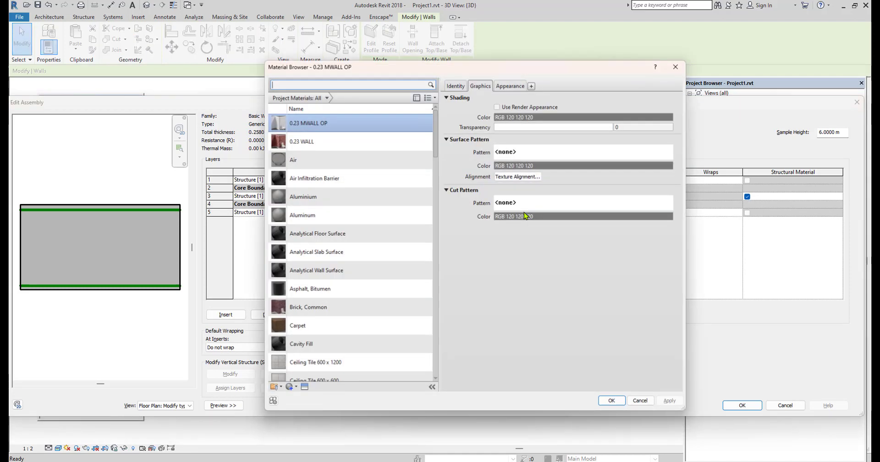
left_click(292, 387)
left_click(304, 397)
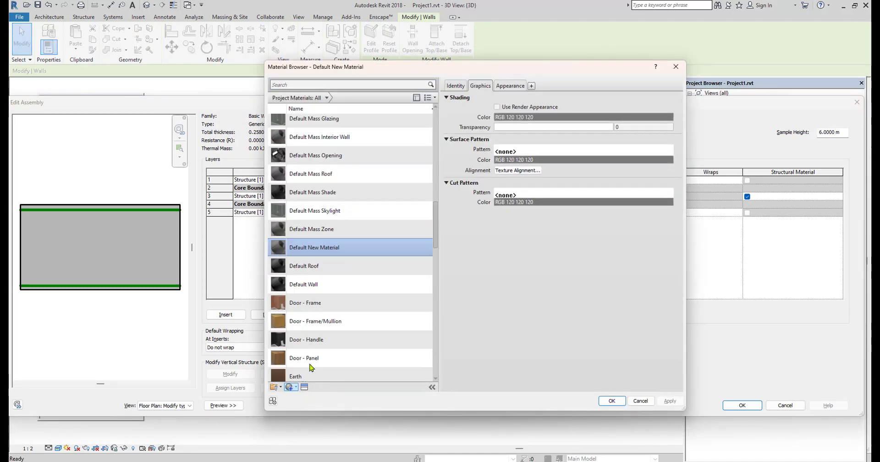
right_click(314, 243)
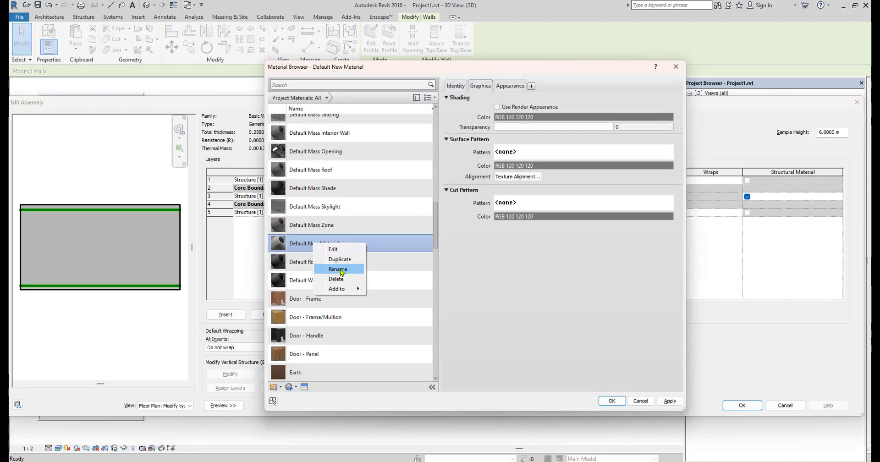
left_click(338, 269)
type("0.23 MWALL IP")
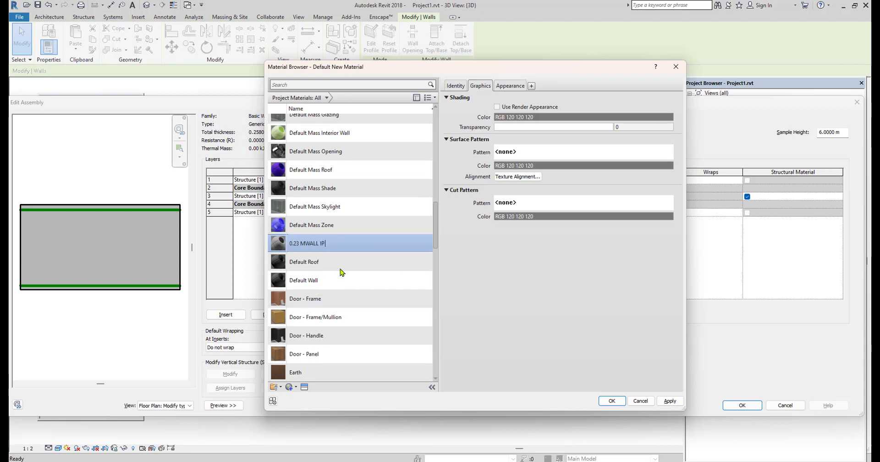
- Apply the Brindle glossy wall paint appearance from the Appearance Library to the 0.23 MWALL IP material
left_click(304, 386)
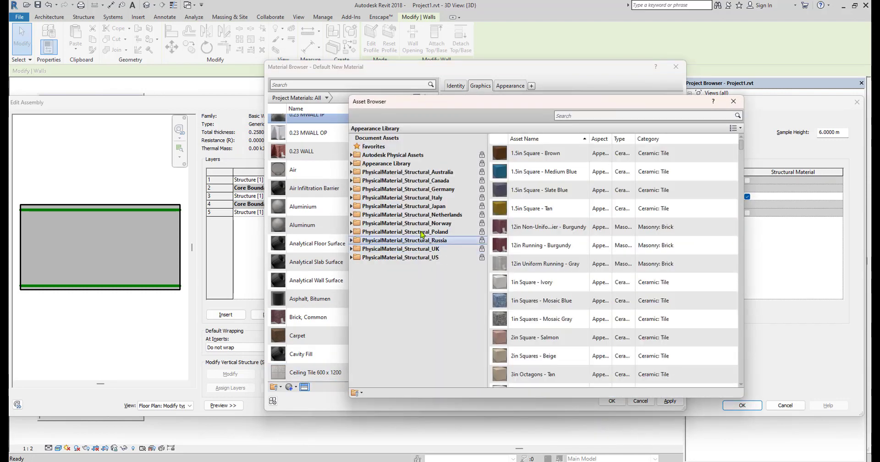
left_click(352, 163)
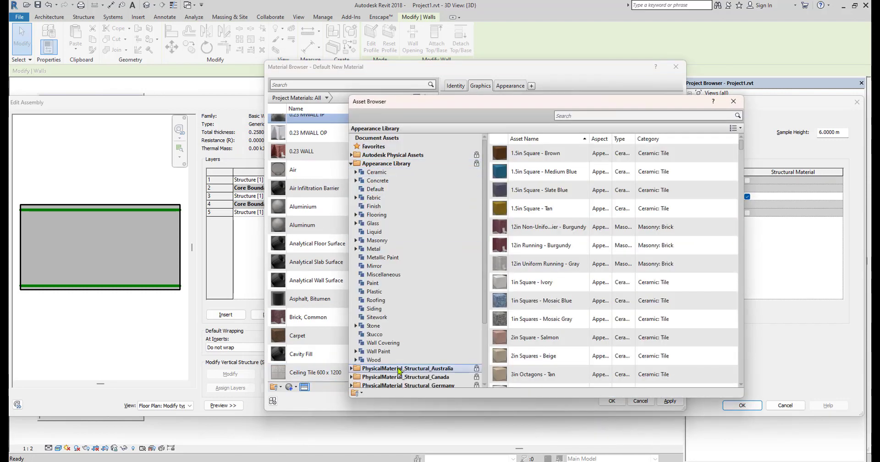
left_click(356, 351)
left_click(384, 368)
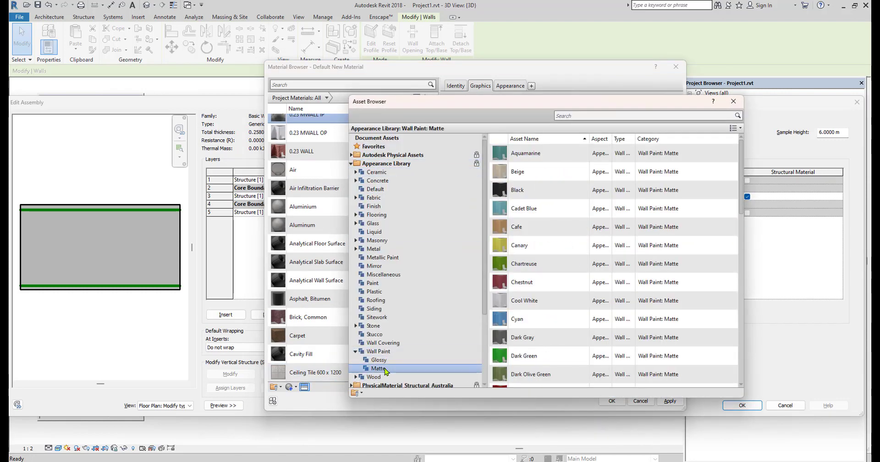
left_click(379, 360)
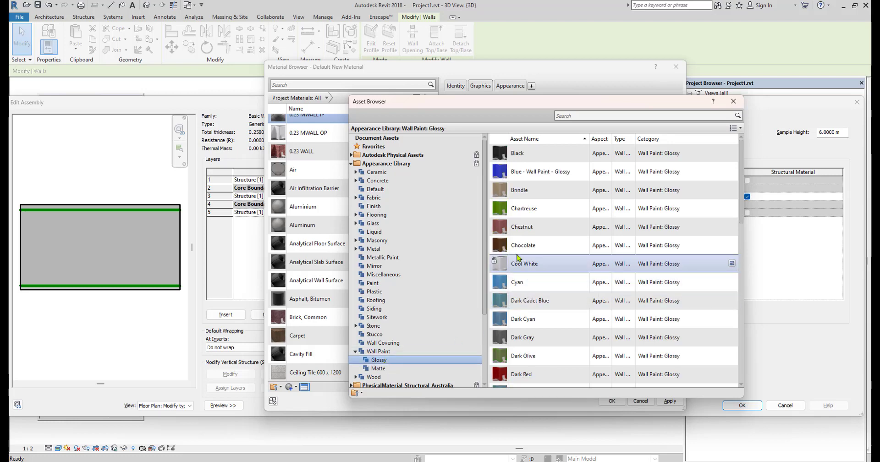
double_click(499, 190)
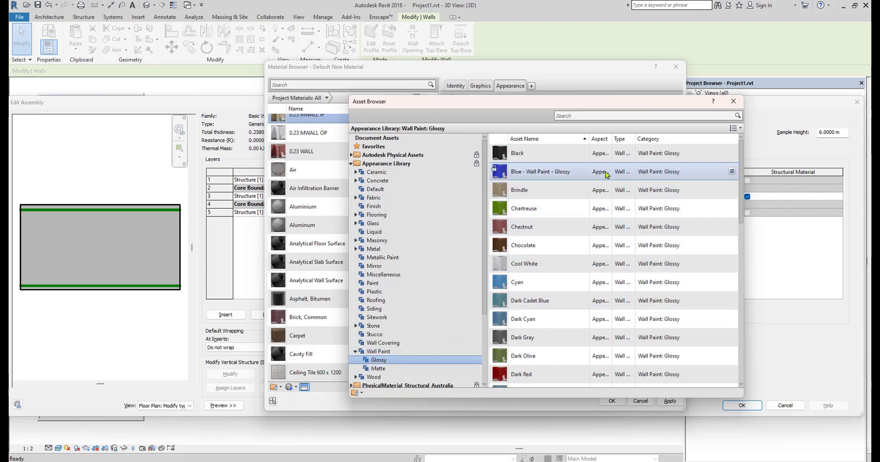
- Save the 0.23 MWALL IP material with its Brindle appearance and assign it to the interior layer
left_click(733, 101)
left_click(668, 400)
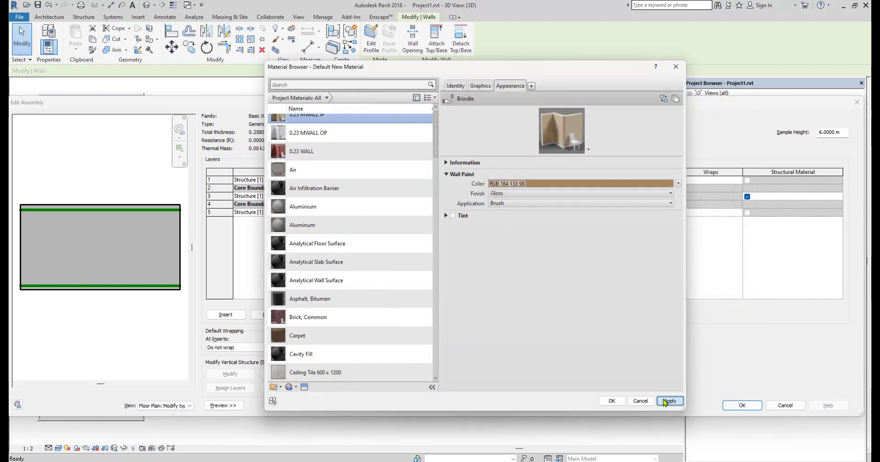
left_click(611, 400)
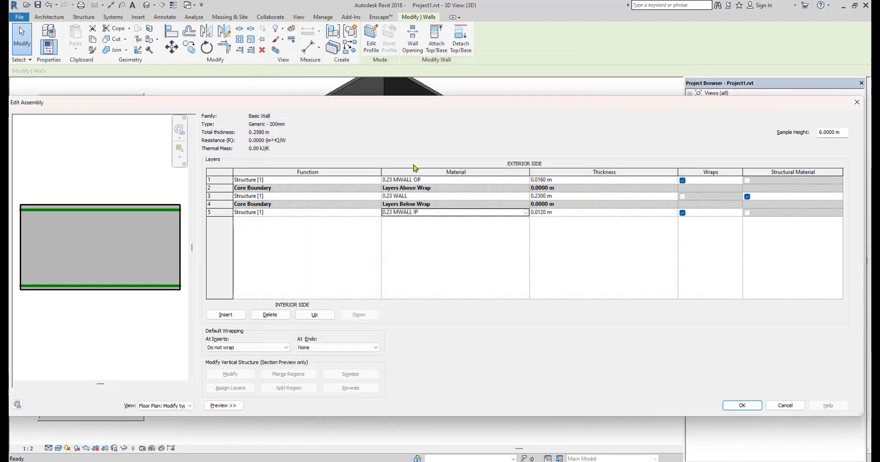
- Check the layer rows of the Generic - 200mm wall assembly and accept the assembly and type changes
left_click_drag(406, 103, 376, 102)
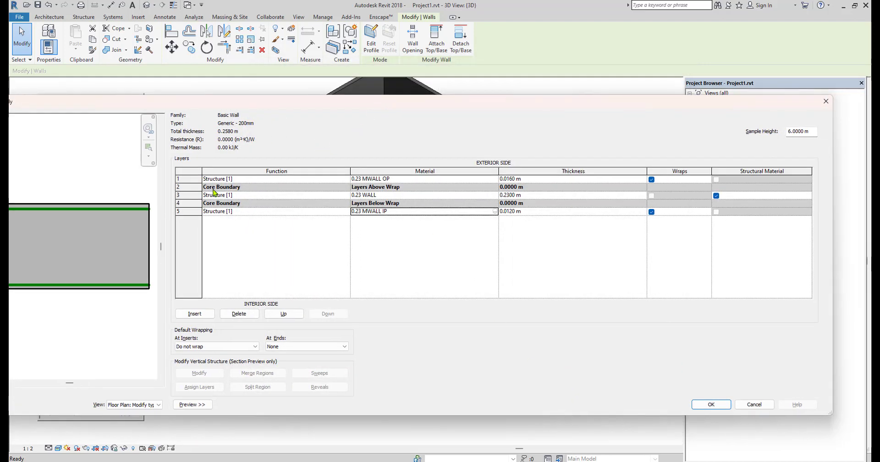
left_click(192, 196)
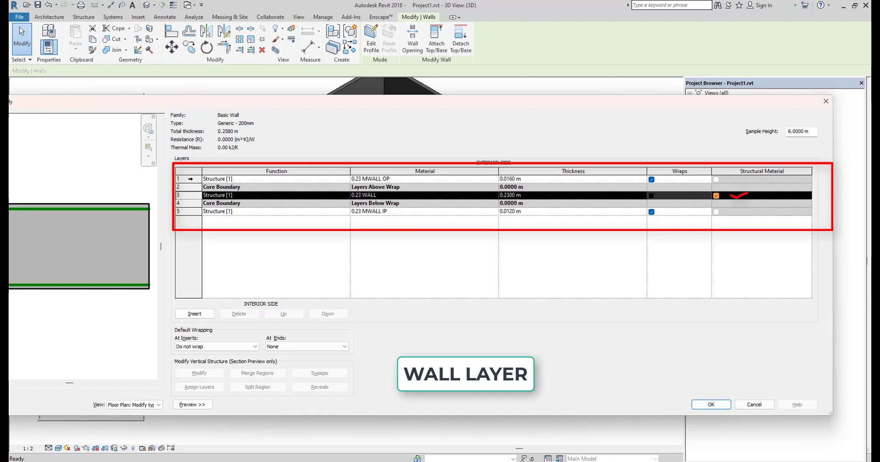
left_click(671, 179)
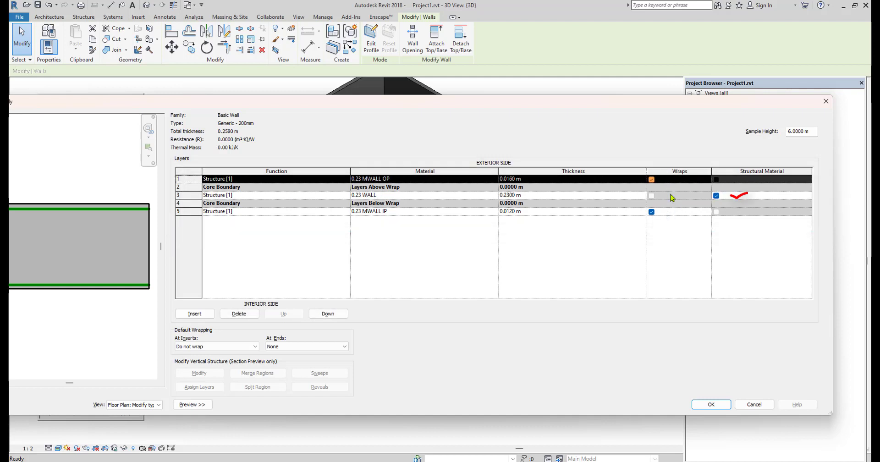
left_click(715, 404)
left_click(678, 403)
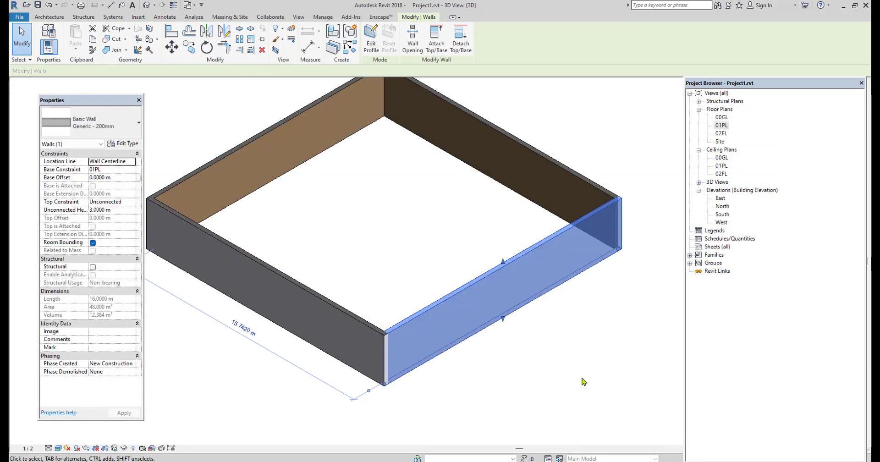
left_click(582, 380)
- Switch the 3D view to the Shaded visual style, inspect the walls, and return it to Realistic
scroll(429, 333, "down", 1)
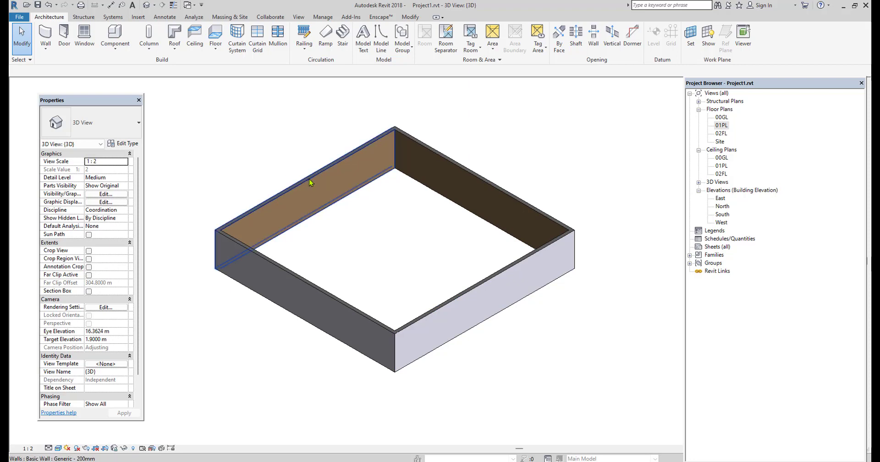
scroll(311, 182, "up", 1)
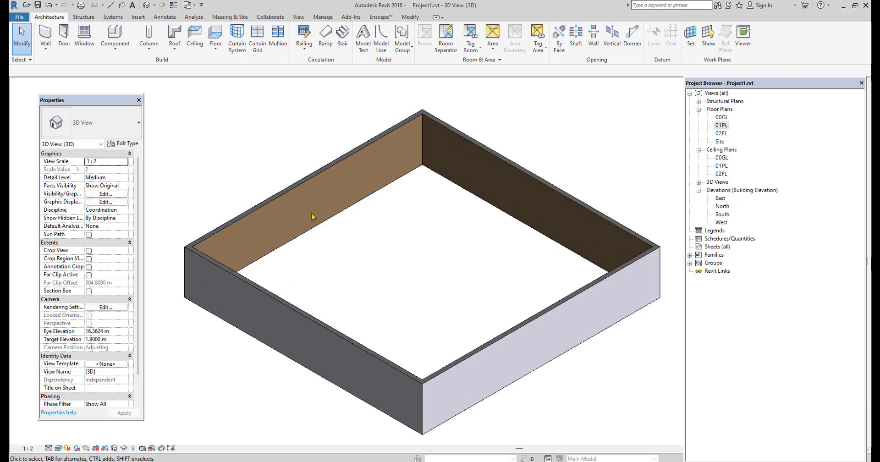
scroll(312, 216, "down", 1)
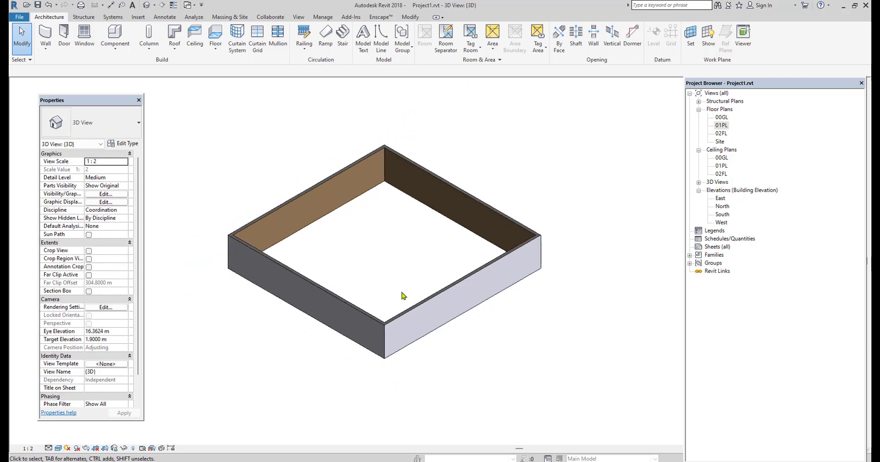
scroll(399, 300, "up", 1)
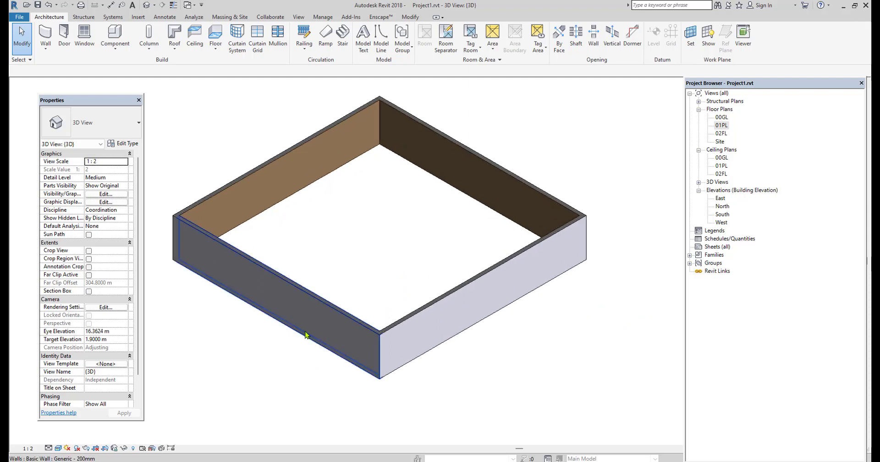
left_click(59, 451)
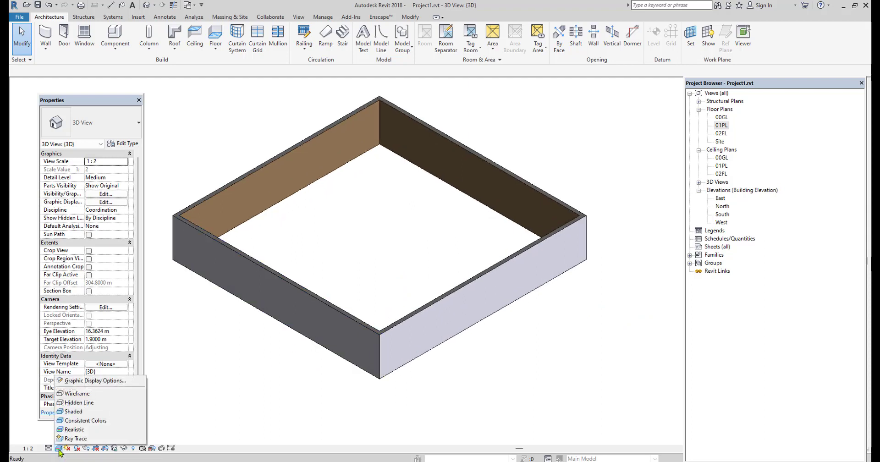
left_click(80, 412)
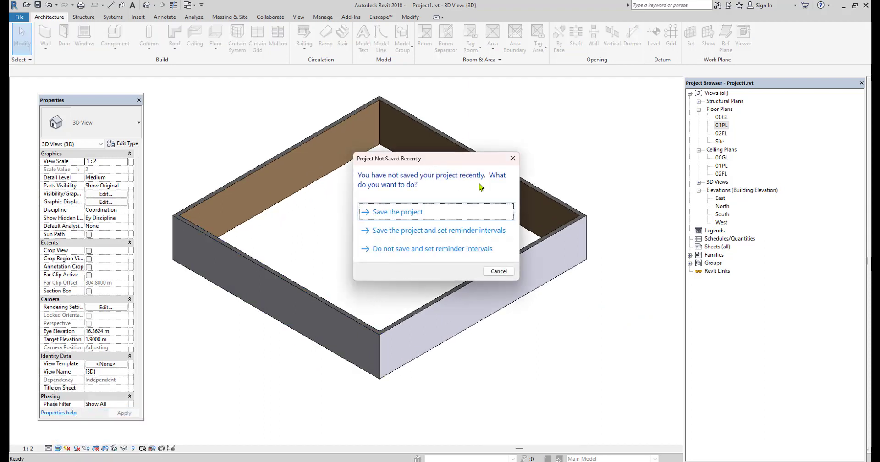
left_click(511, 153)
scroll(365, 334, "up", 1)
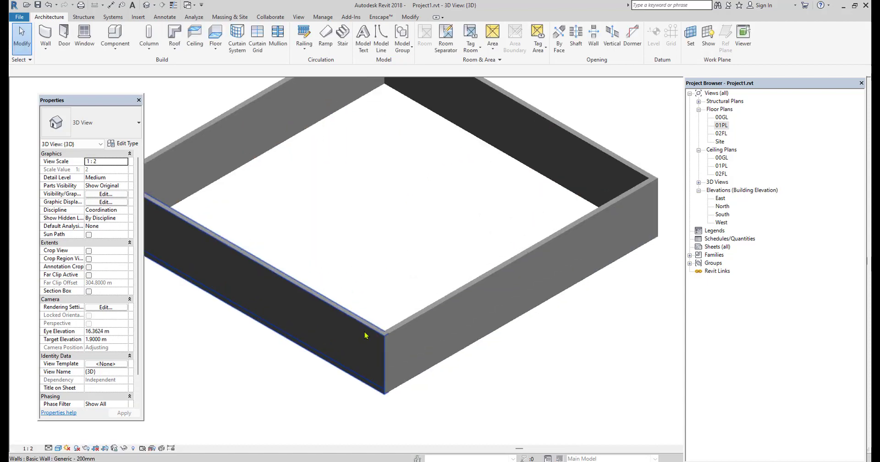
scroll(362, 345, "down", 2)
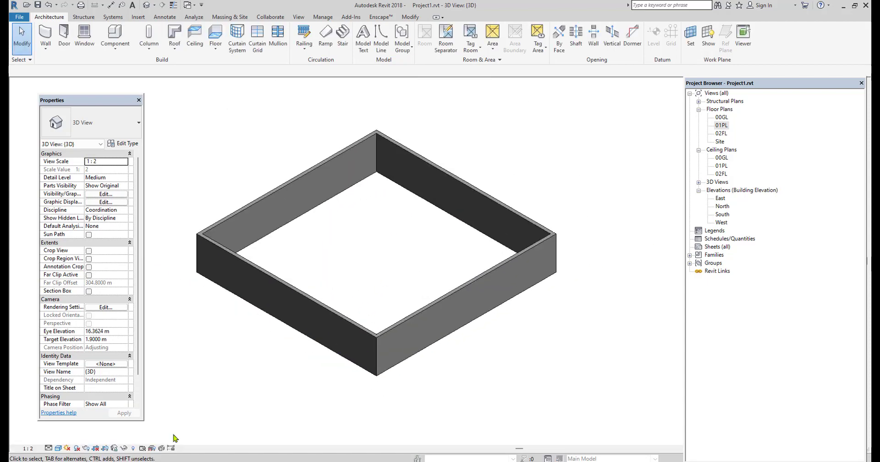
left_click(58, 448)
left_click(107, 428)
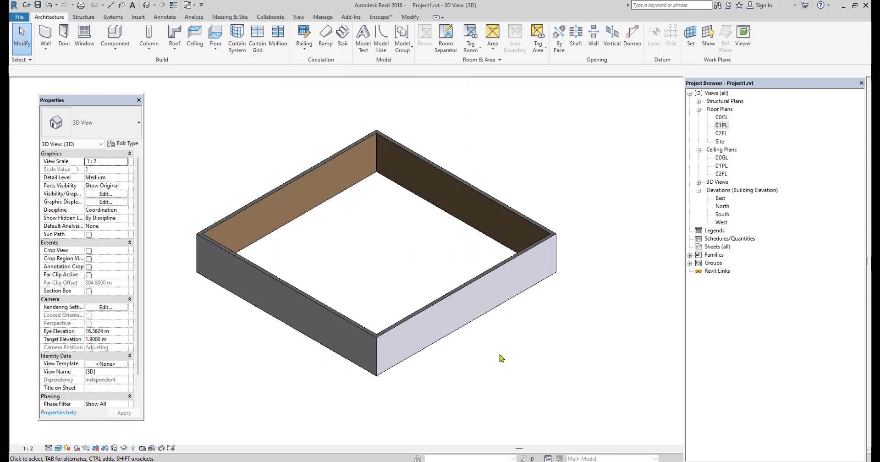
- Hide only the white front exterior wall in the 3D view by element
left_click(447, 301)
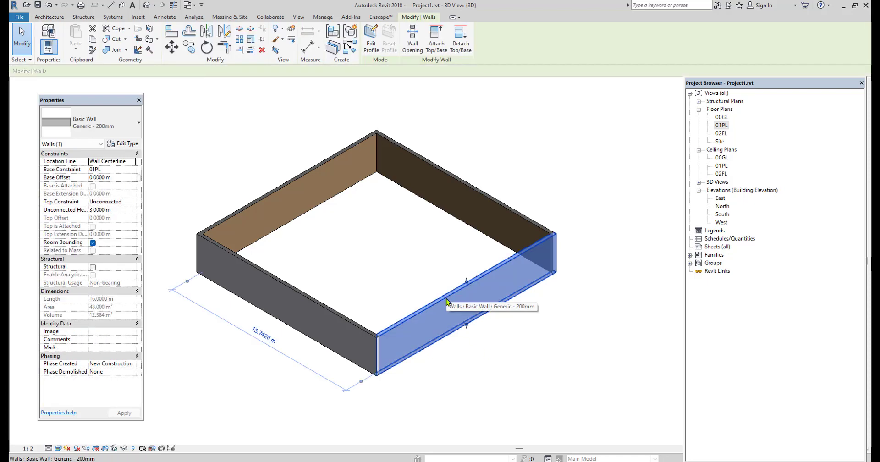
right_click(447, 302)
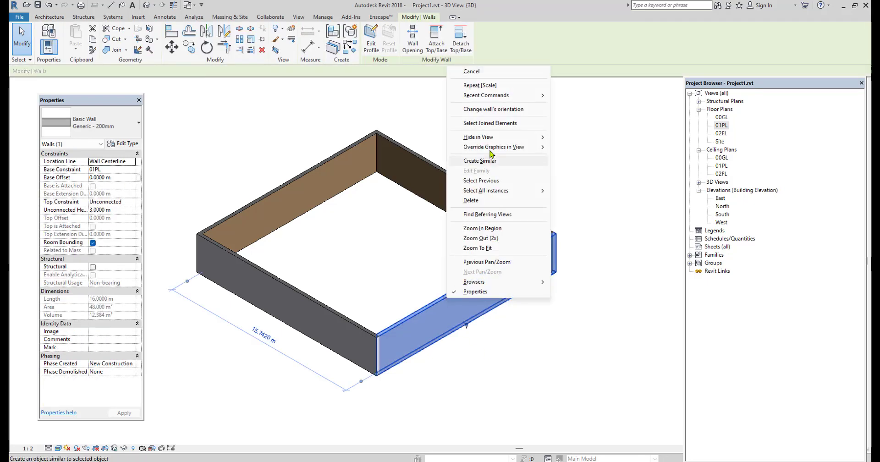
mouse_move(490, 139)
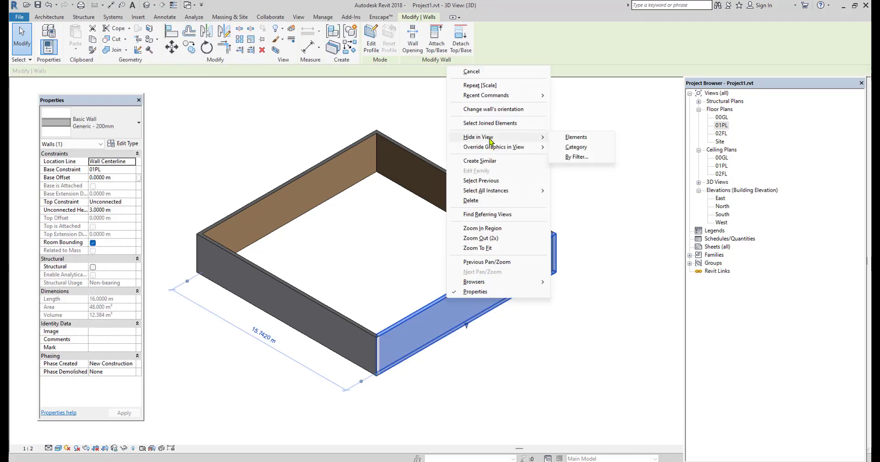
left_click(576, 137)
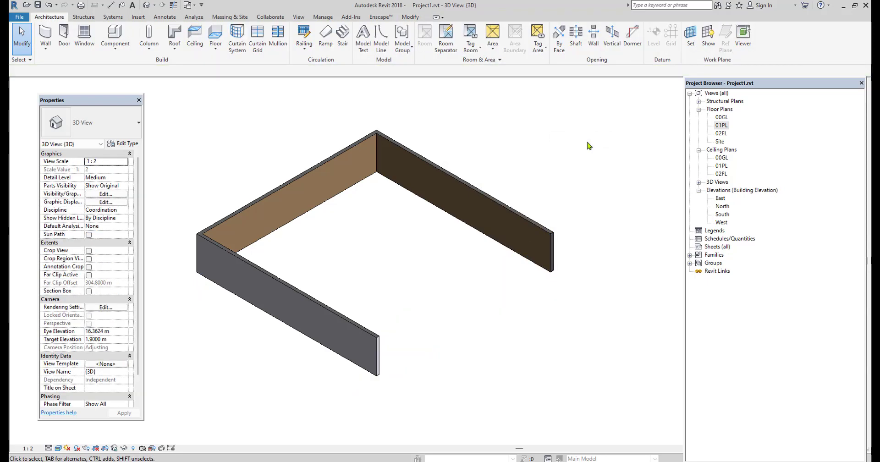
- Select the back-right wall and hide the whole Walls category in the 3D view
left_click(550, 236)
right_click(551, 236)
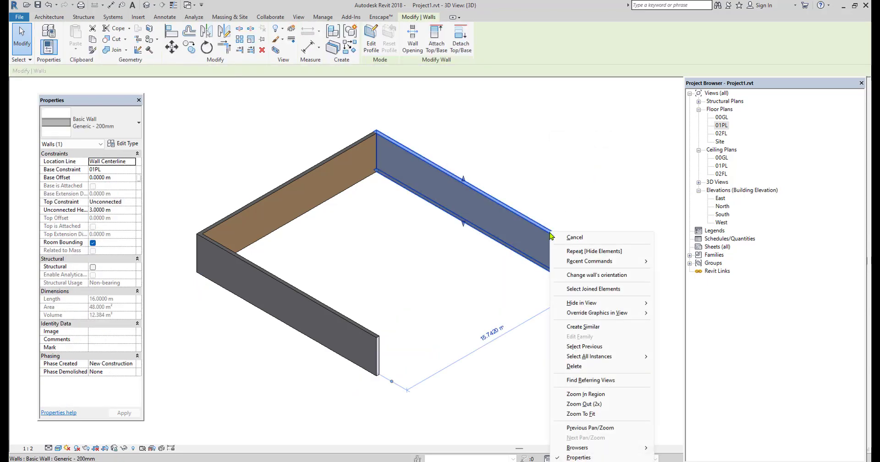
mouse_move(580, 303)
left_click(671, 313)
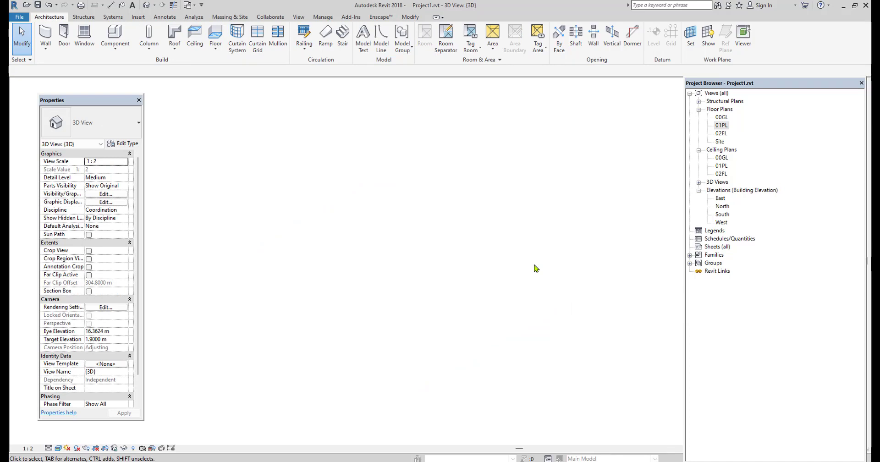
- Turn on Reveal Hidden Elements and unhide the front-right exterior wall by element
right_click(337, 195)
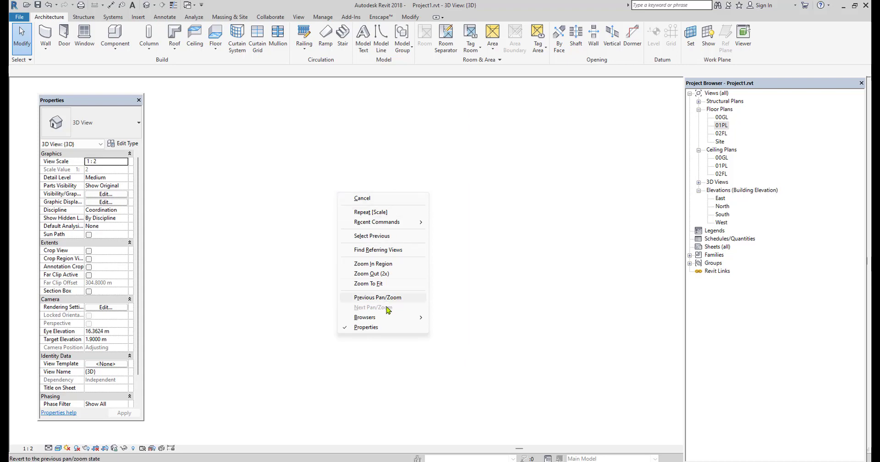
left_click(529, 309)
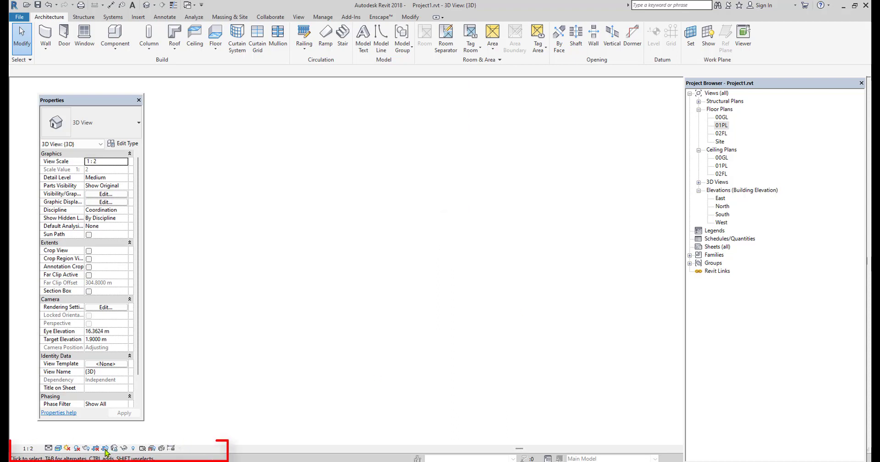
left_click(133, 448)
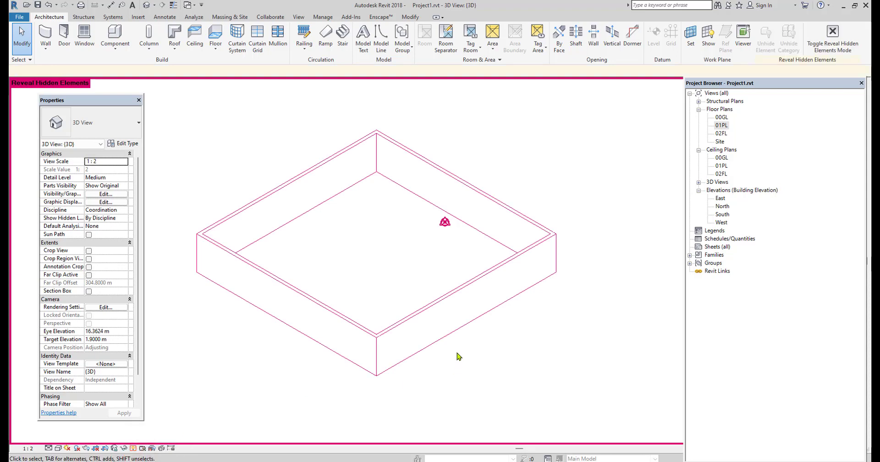
left_click(443, 306)
right_click(443, 306)
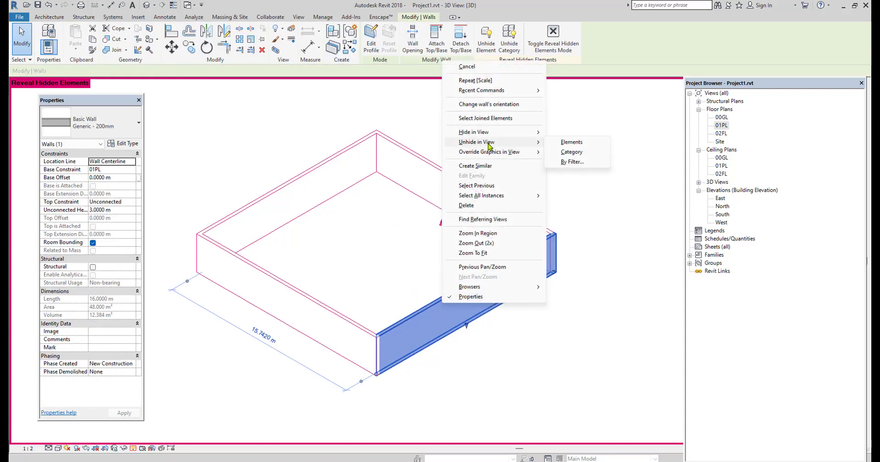
left_click(566, 143)
left_click(606, 293)
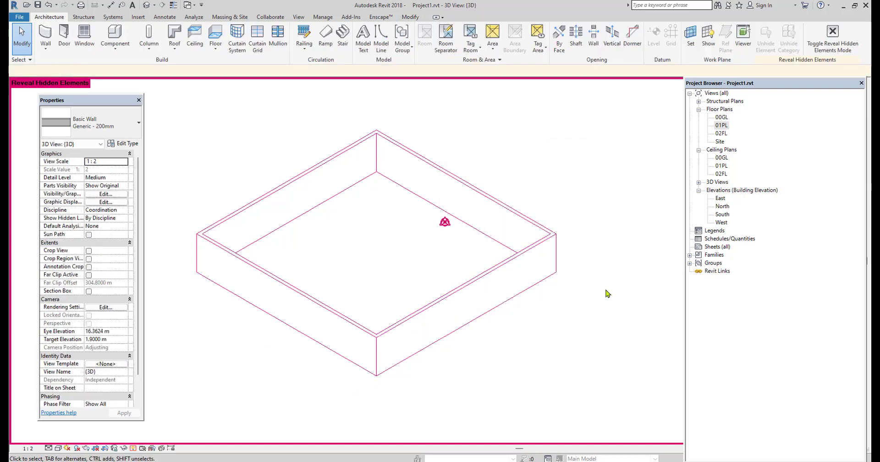
- Unhide the Walls category through the back-right wall and turn off Reveal Hidden Elements
left_click(525, 222)
right_click(525, 222)
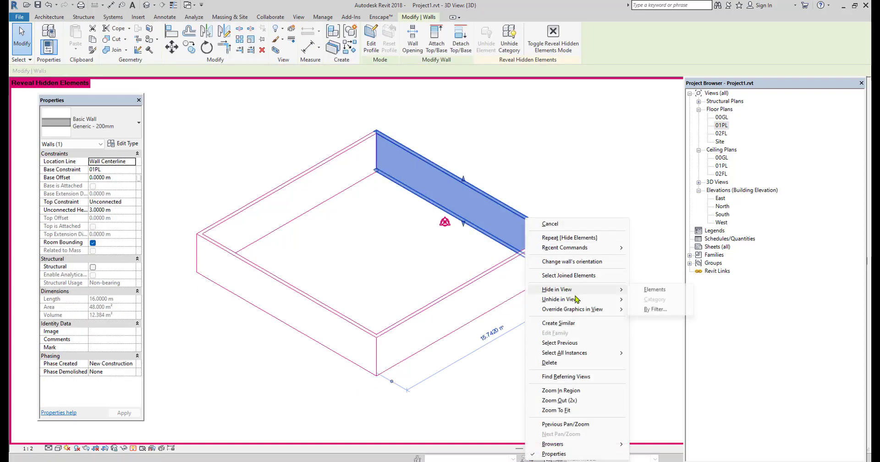
mouse_move(575, 298)
left_click(648, 310)
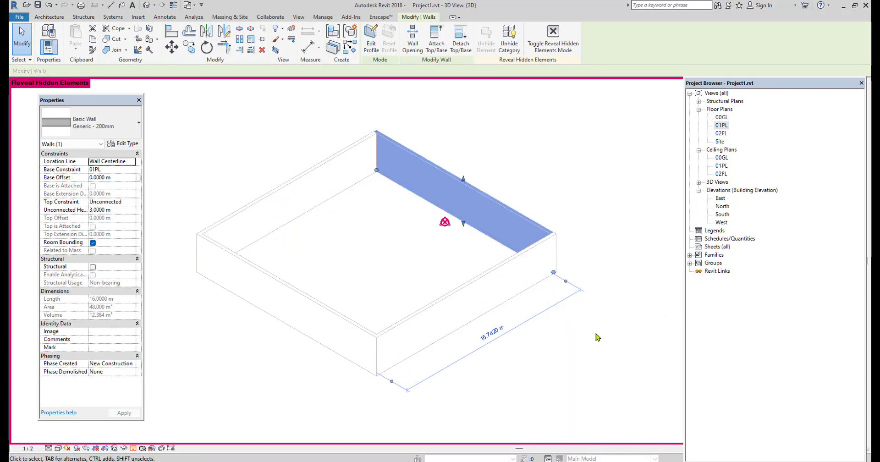
left_click(599, 340)
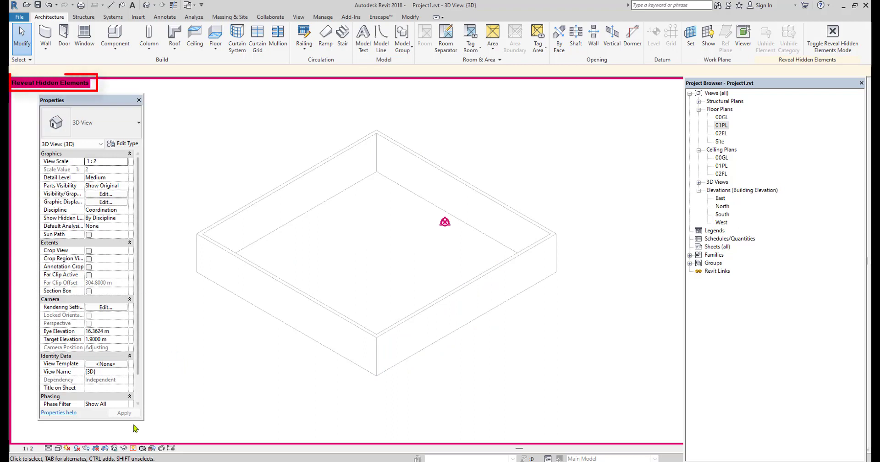
left_click(133, 448)
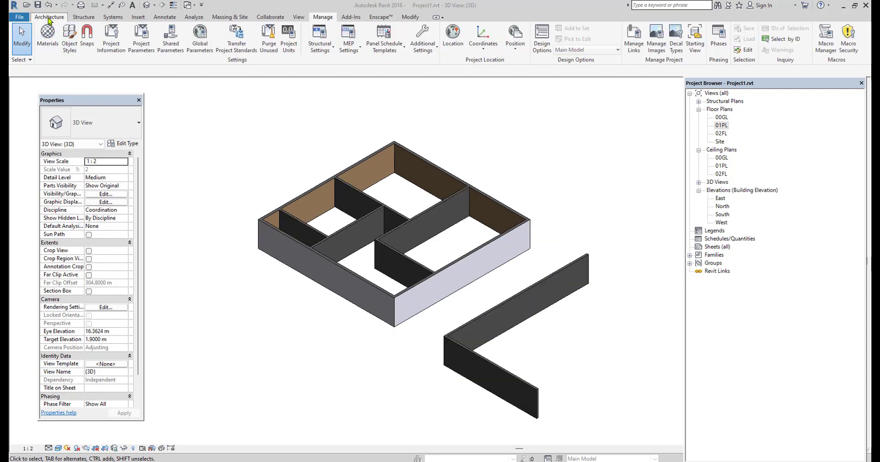
- Paint the inner face of the long detached wall and the outer face of the short detached wall with 0.23 MWALL OP
left_click(49, 17)
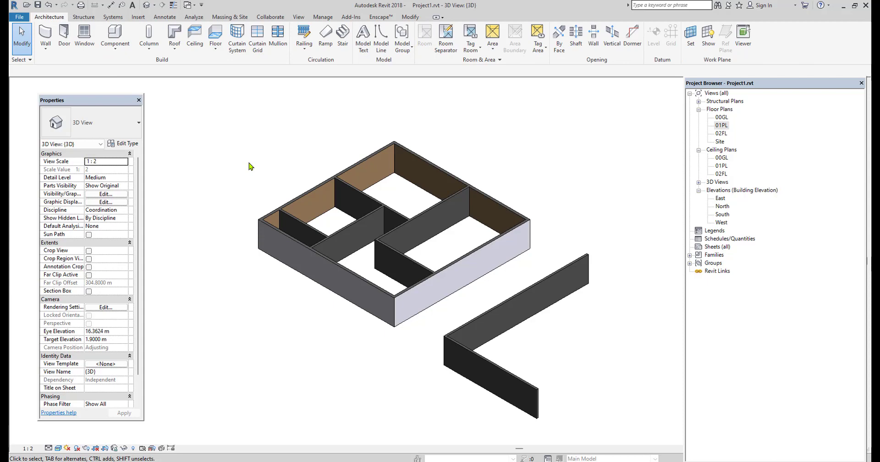
key("p")
key("t")
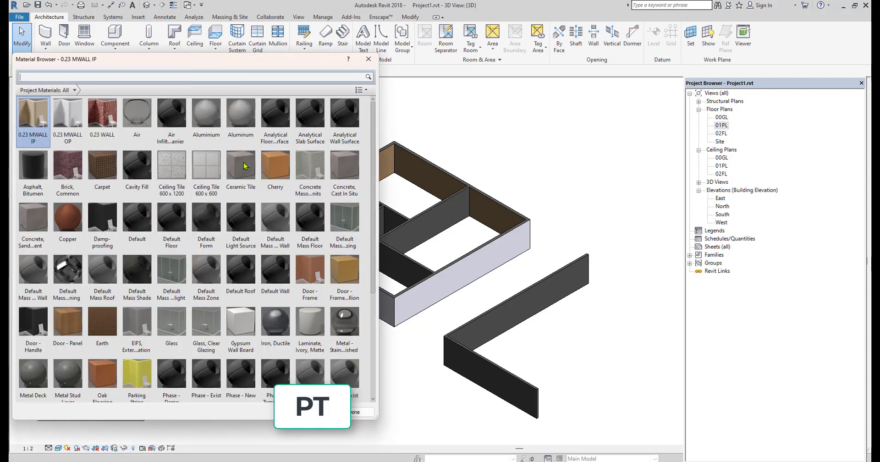
left_click_drag(147, 60, 210, 71)
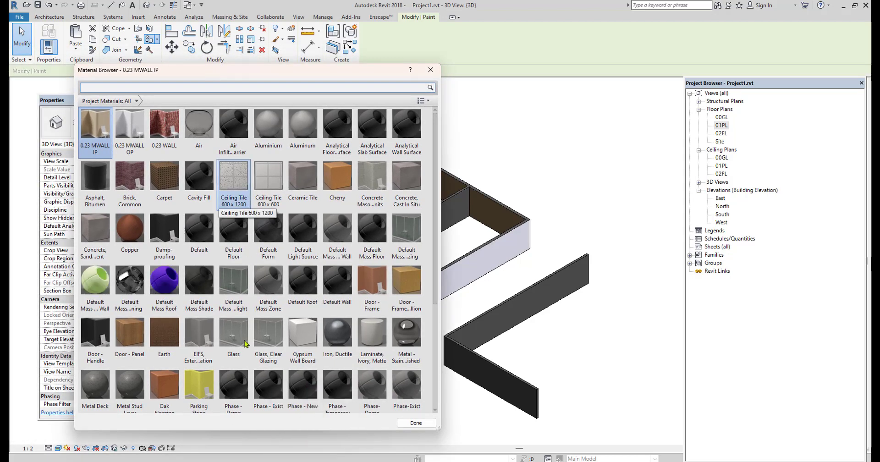
scroll(369, 371, "down", 3)
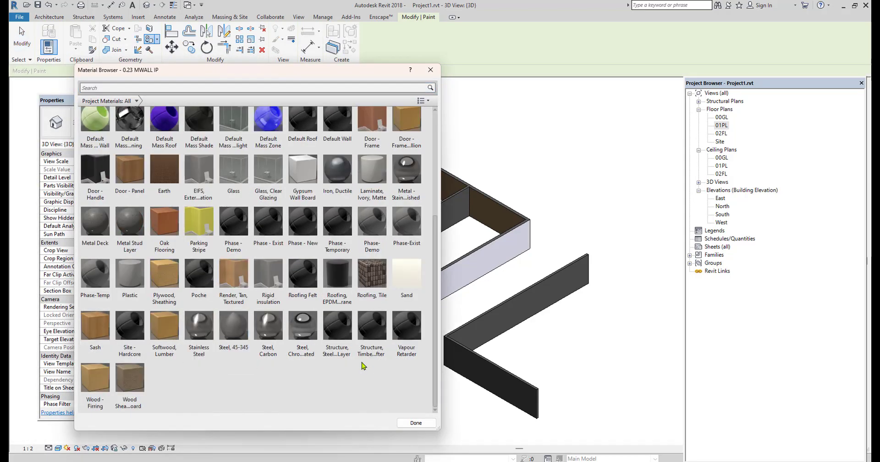
scroll(339, 348, "up", 3)
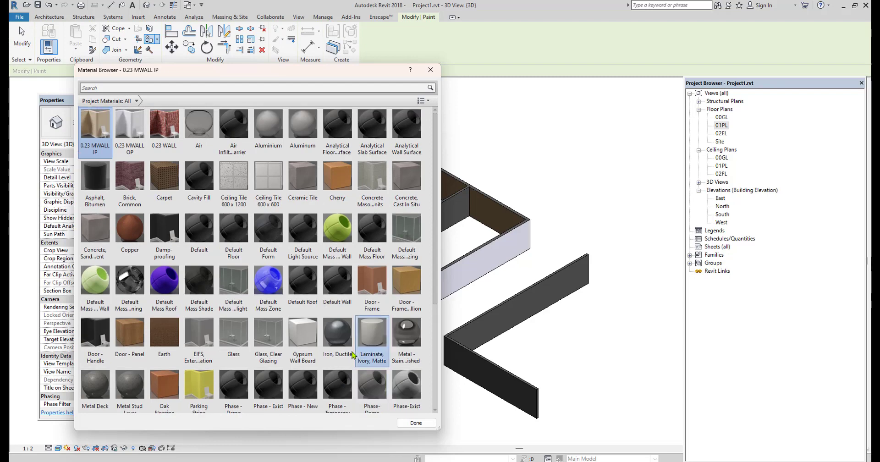
left_click(131, 126)
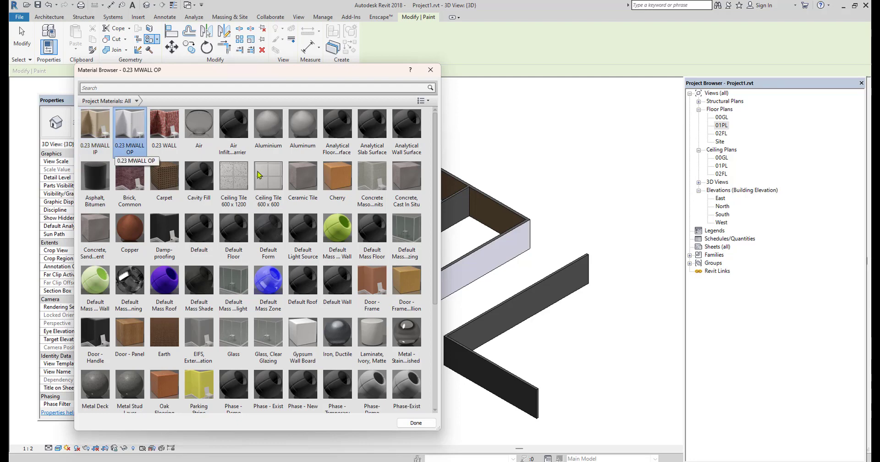
scroll(538, 302, "up", 2)
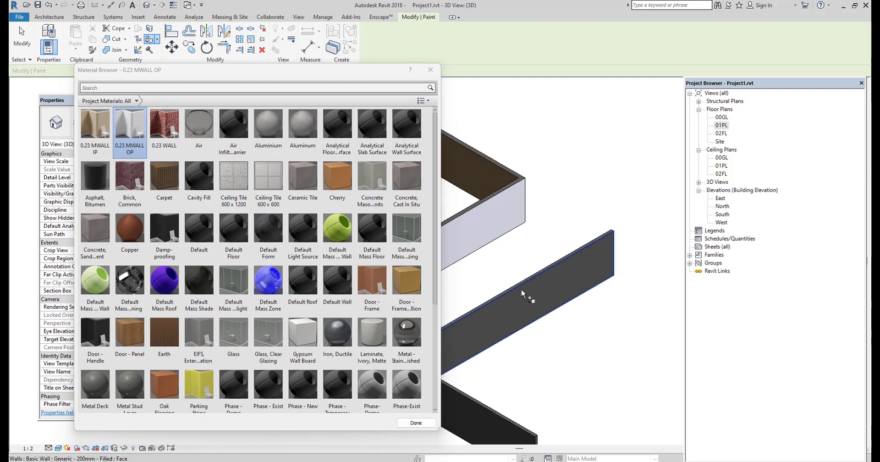
left_click(521, 289)
mouse_move(521, 289)
middle_mouse_down()
mouse_move(559, 249)
mouse_move(572, 202)
middle_mouse_up()
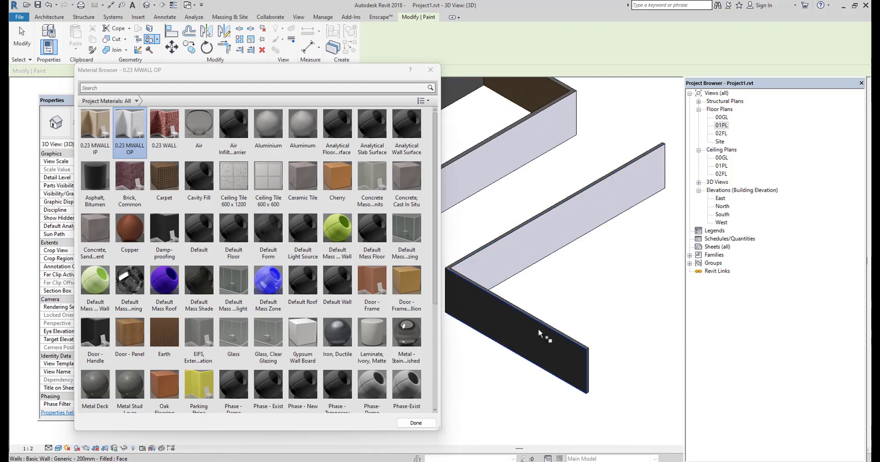
left_click(539, 334)
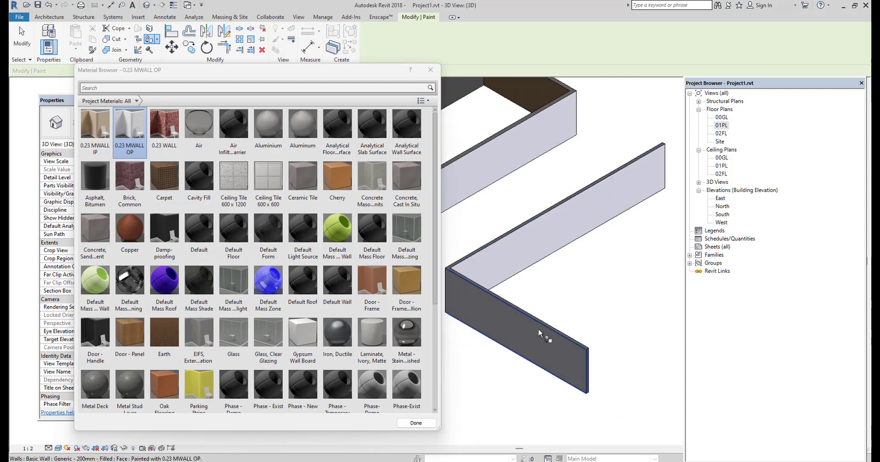
- Repaint the inner face of the long detached wall with 0.23 MWALL IP and finish painting
left_click(95, 126)
left_click(525, 236)
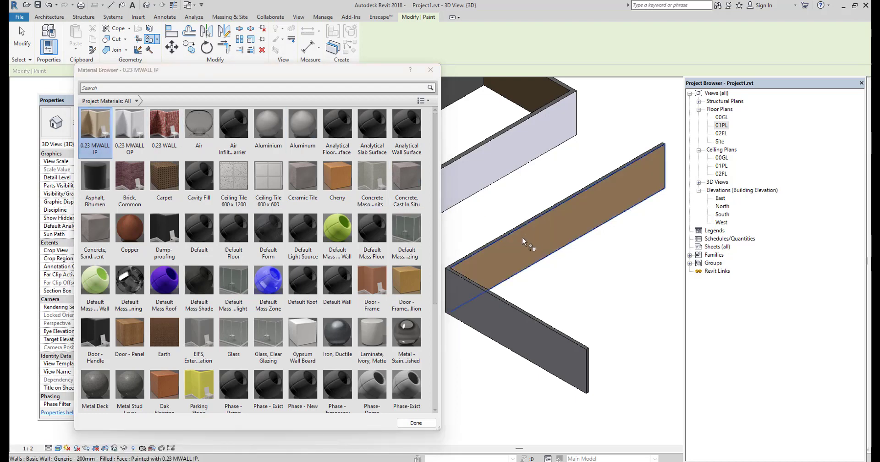
left_click(416, 423)
scroll(481, 353, "down", 2)
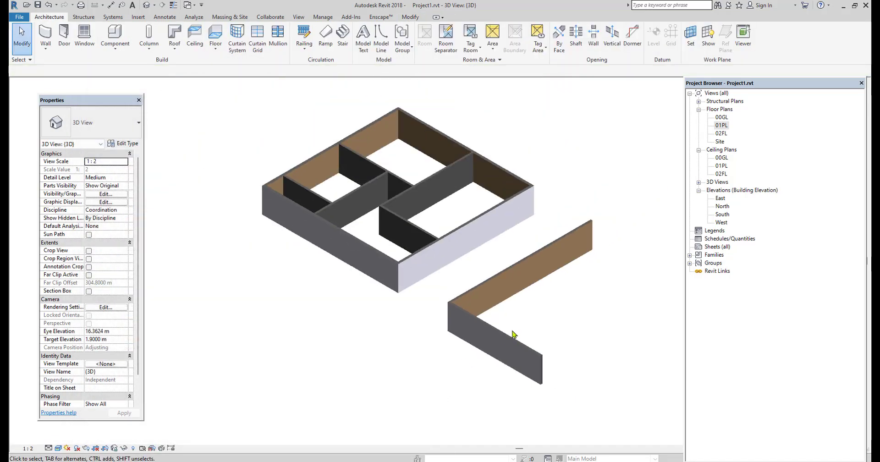
middle_click_drag(513, 335, 452, 350)
scroll(447, 342, "up", 2)
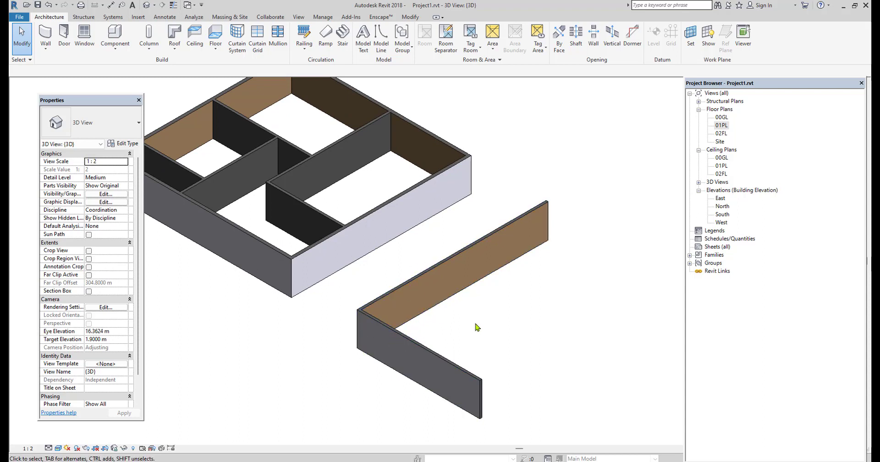
- Create a new project material and name it PINK PAINT
left_click(322, 18)
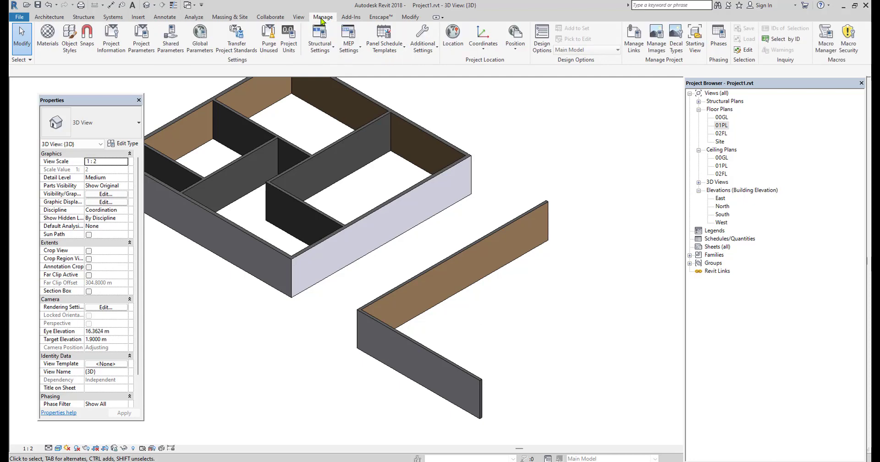
left_click(49, 39)
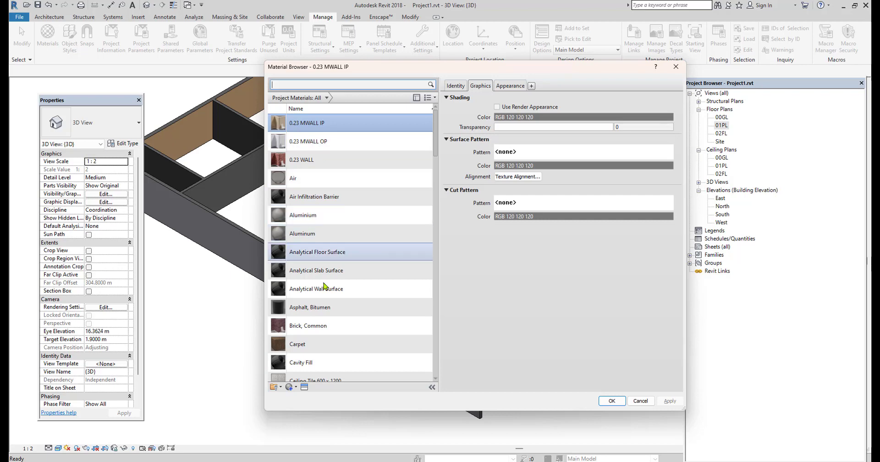
left_click(291, 387)
left_click(309, 395)
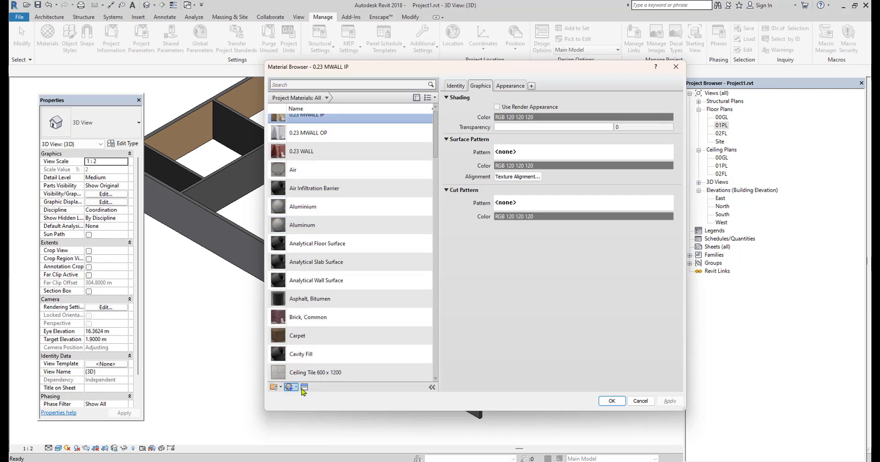
right_click(325, 245)
left_click(337, 268)
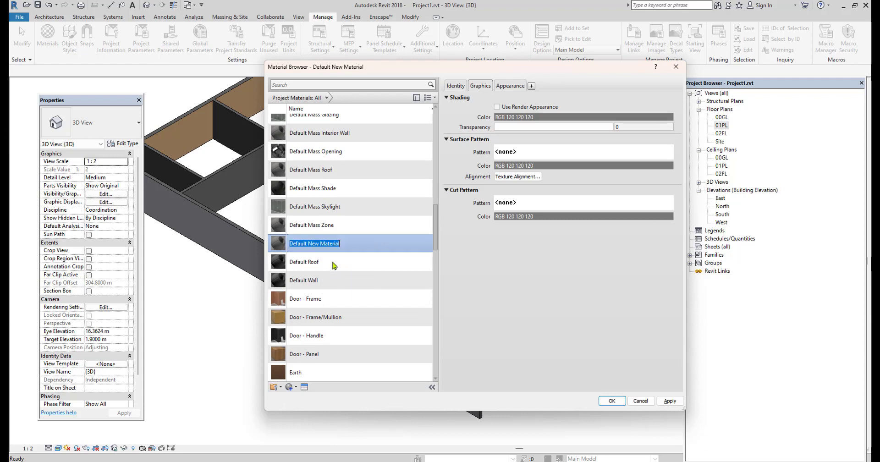
type("PINK PAINT")
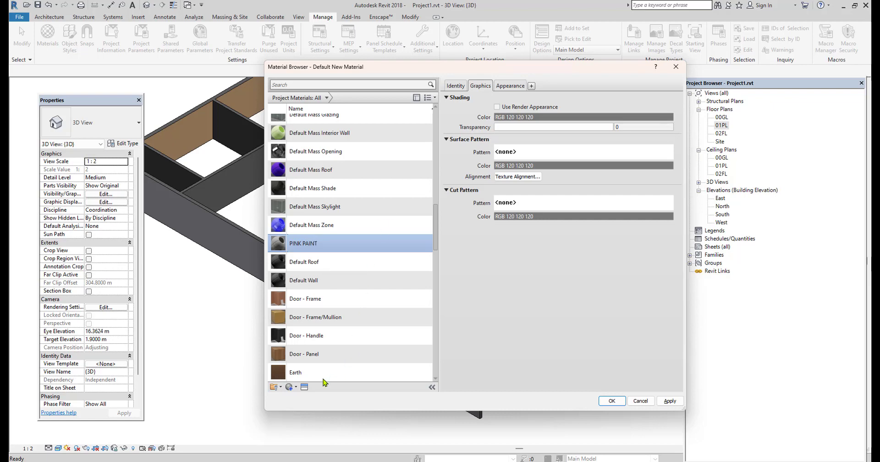
- Assign the Pink appearance asset from the Appearance Library's Paint category to PINK PAINT and save the material
left_click(304, 386)
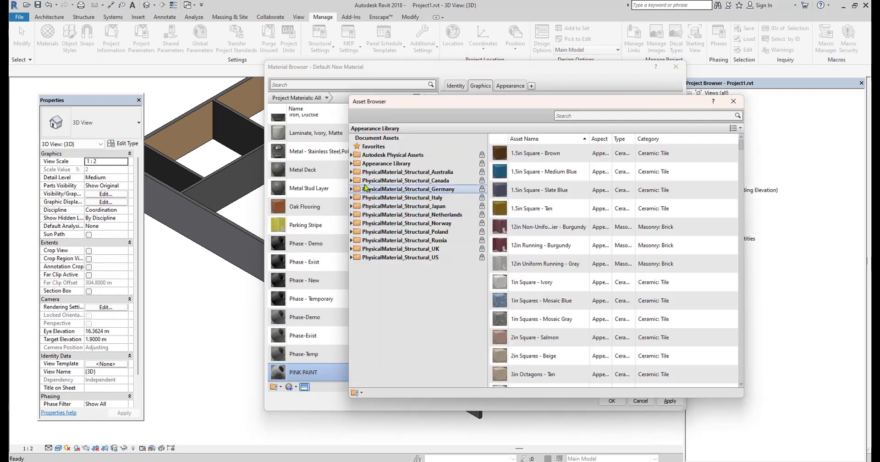
left_click(351, 164)
left_click(385, 352)
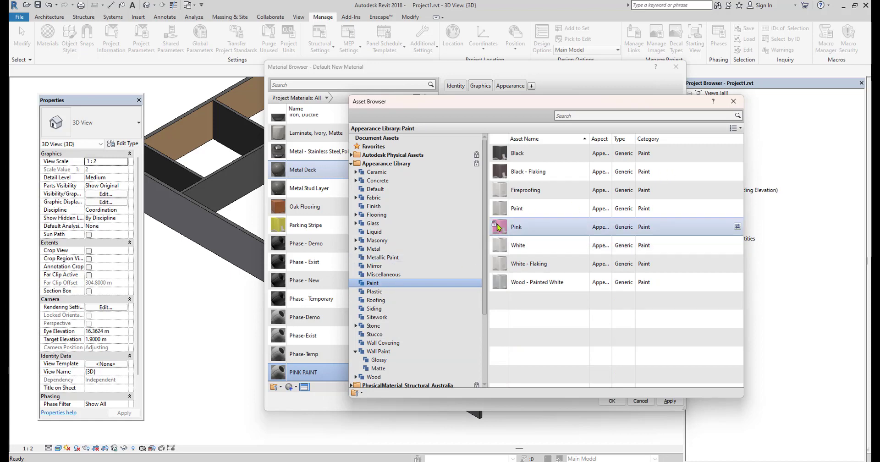
double_click(557, 227)
left_click(733, 101)
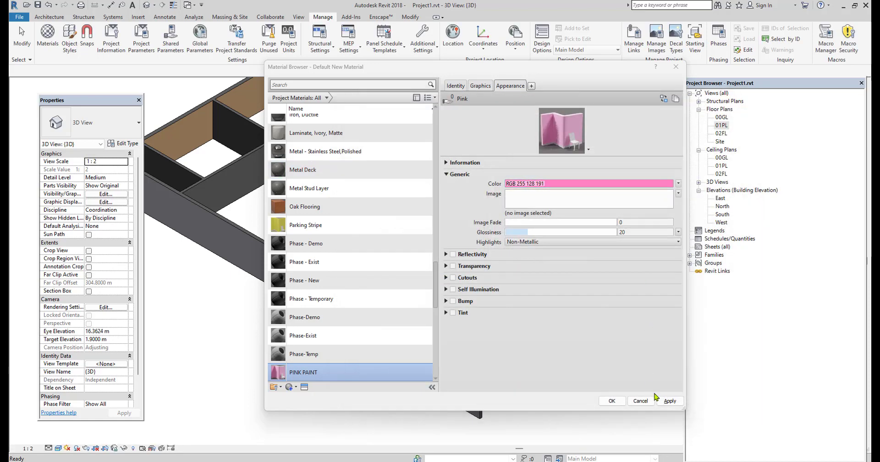
left_click(668, 401)
left_click(612, 401)
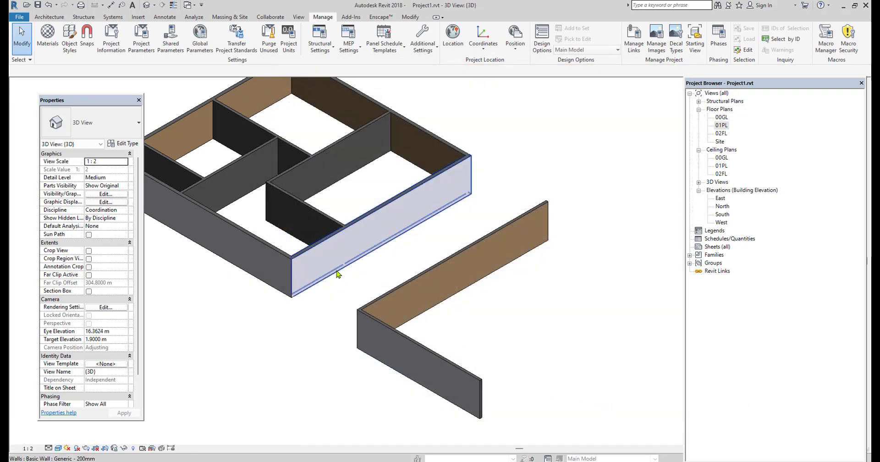
- Paint the inner face of the long detached wall with the PINK PAINT material
scroll(351, 274, "down", 2)
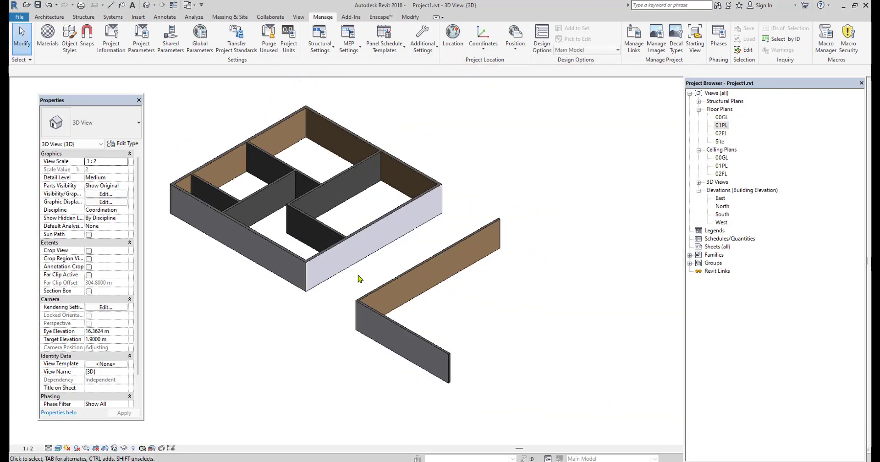
key("p")
key("t")
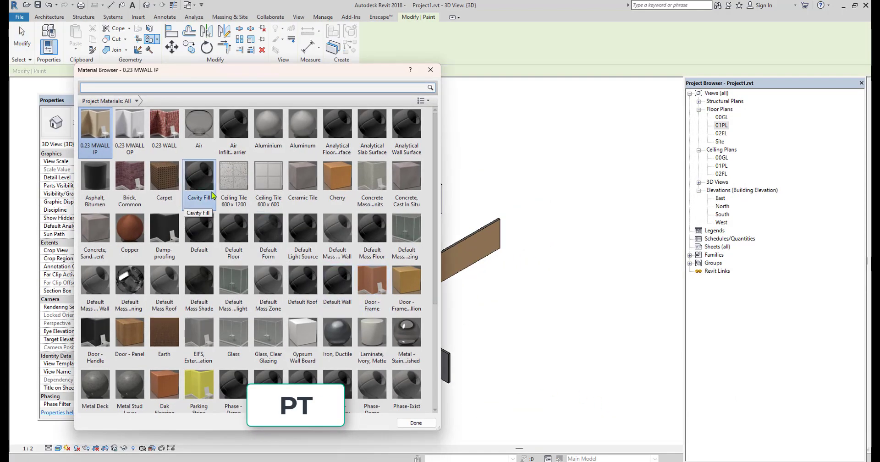
scroll(219, 229, "down", 4)
left_click(130, 280)
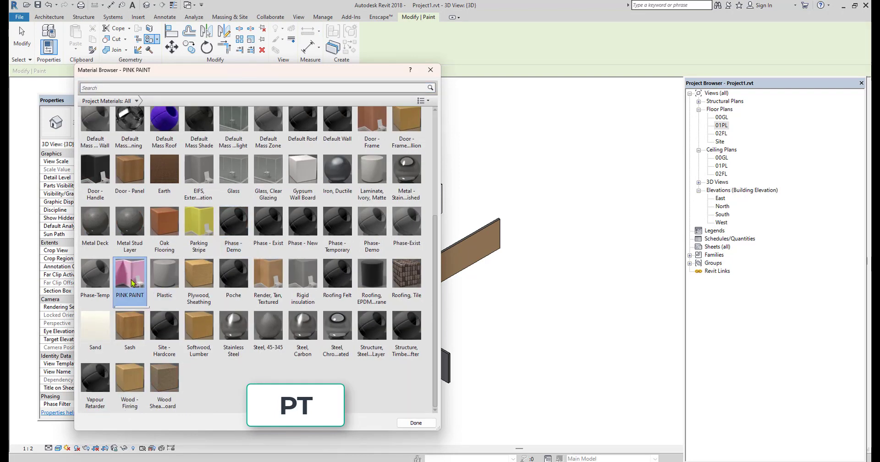
scroll(590, 287, "up", 3)
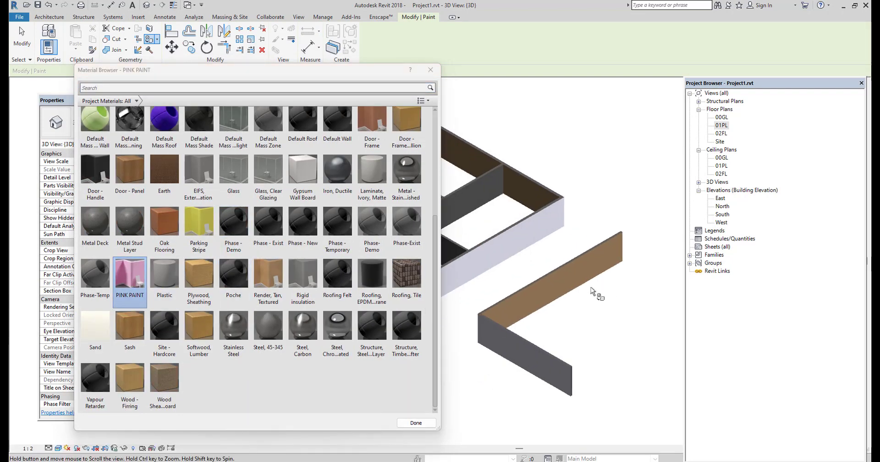
scroll(565, 297, "up", 3)
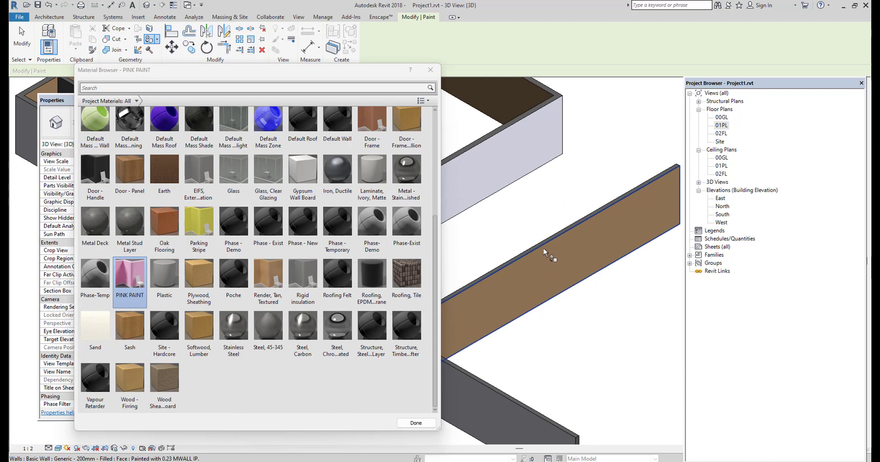
left_click(543, 250)
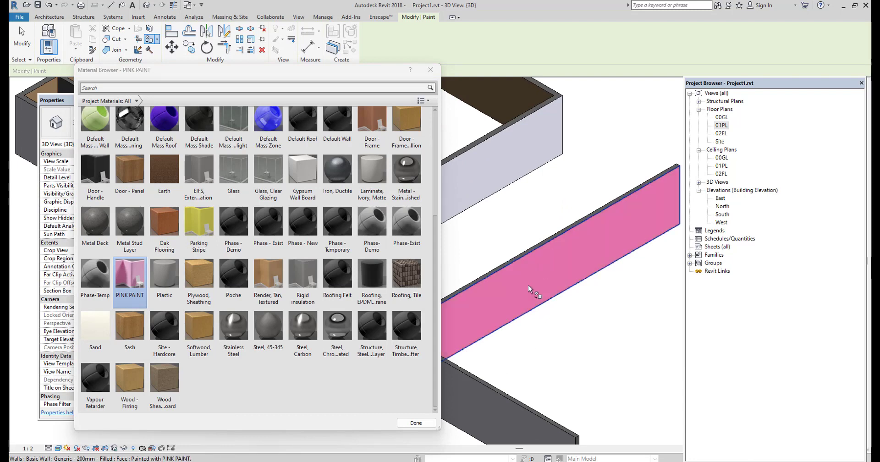
- Paint the outer face of the short detached wall with PINK PAINT and finish painting
middle_click_drag(525, 329, 556, 246)
left_click(524, 308)
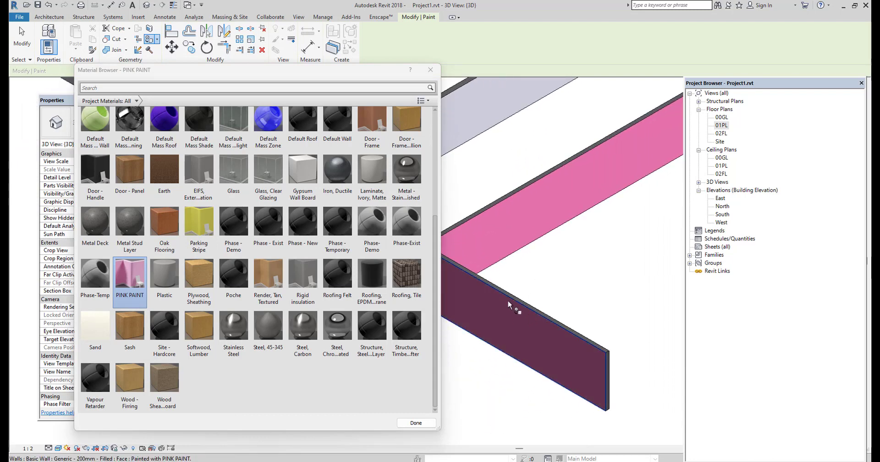
scroll(508, 301, "down", 2)
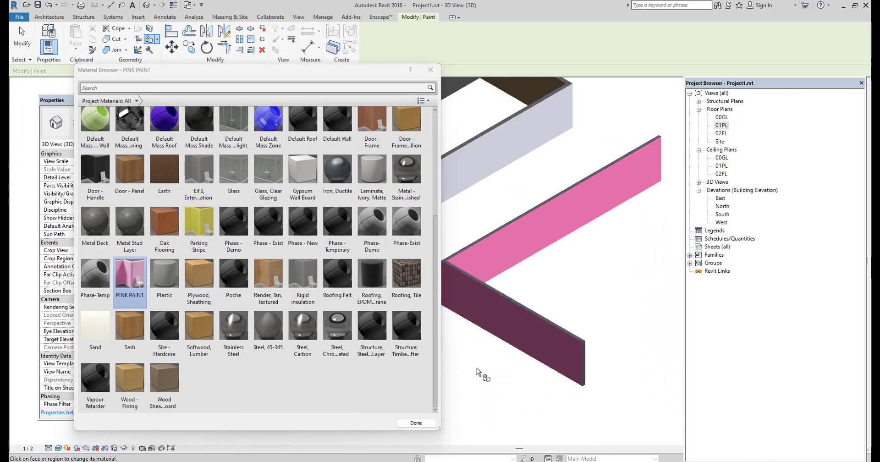
left_click(415, 423)
scroll(414, 381, "down", 3)
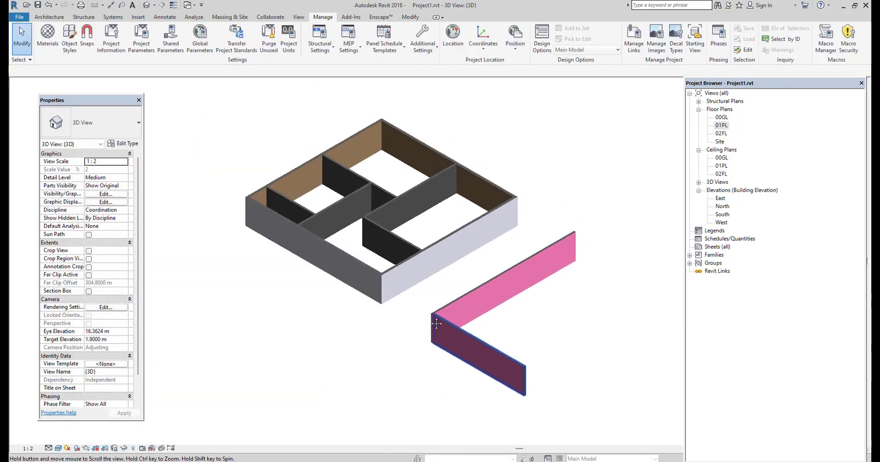
- Open the 01PL floor plan, start the Door tool and review the available M_Single-Flush sizes
double_click(721, 125)
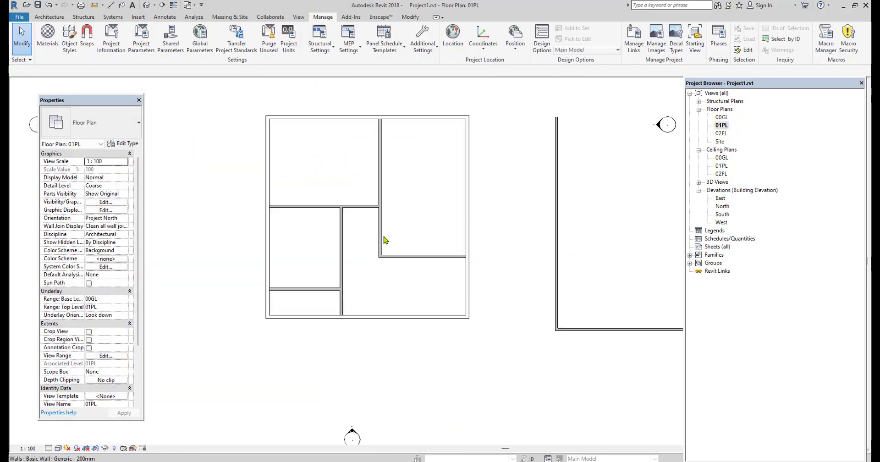
scroll(330, 274, "down", 3)
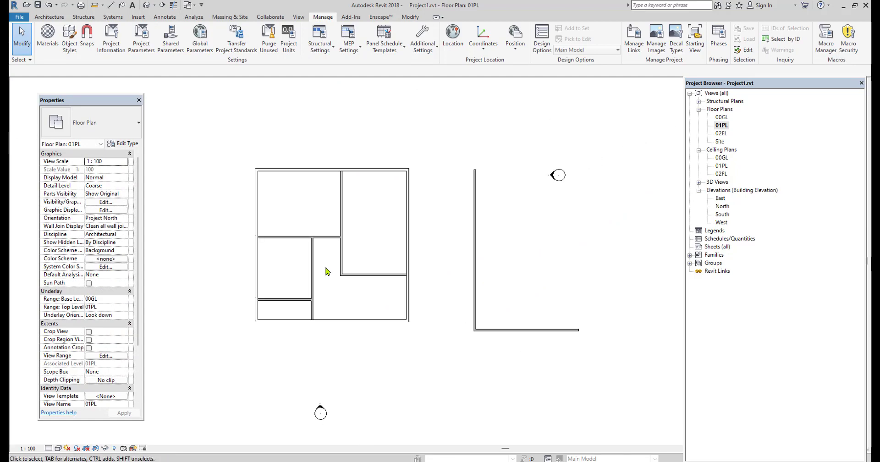
left_click(49, 18)
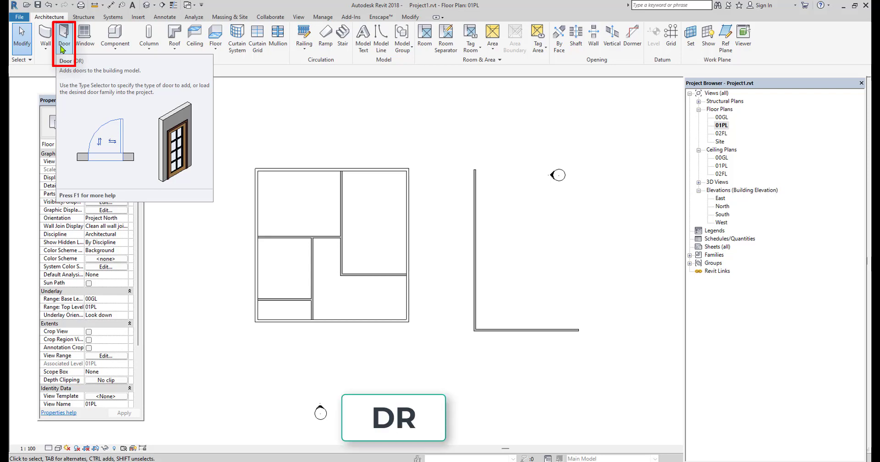
key("d")
key("r")
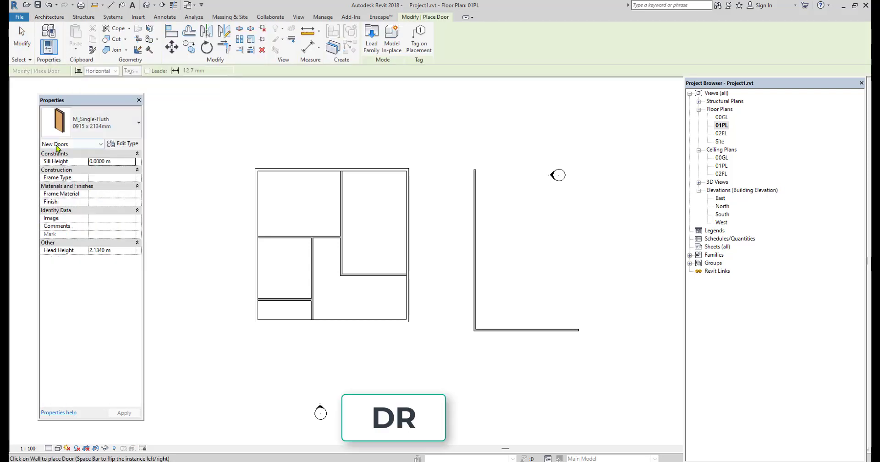
left_click(96, 132)
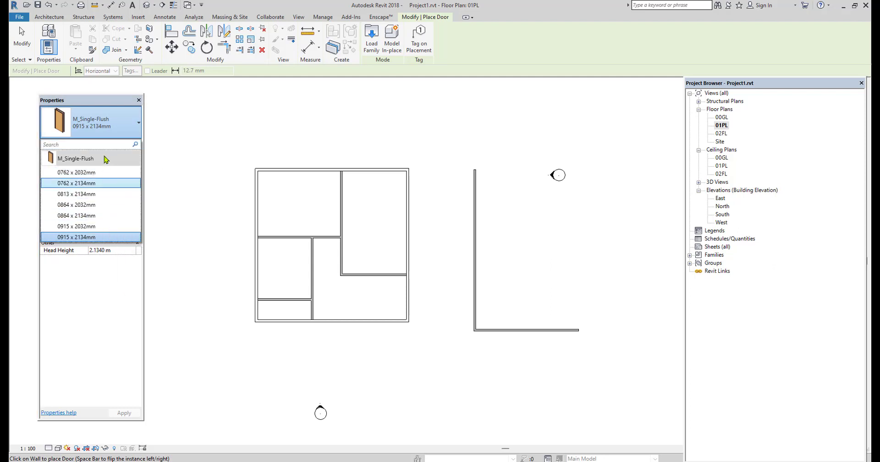
left_click(109, 133)
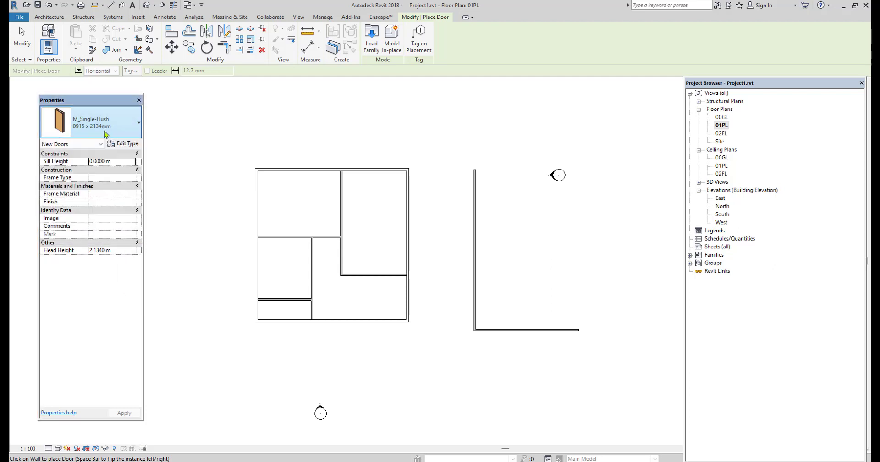
- Open the type properties of the M_Single-Flush door and start loading another door family
left_click(124, 143)
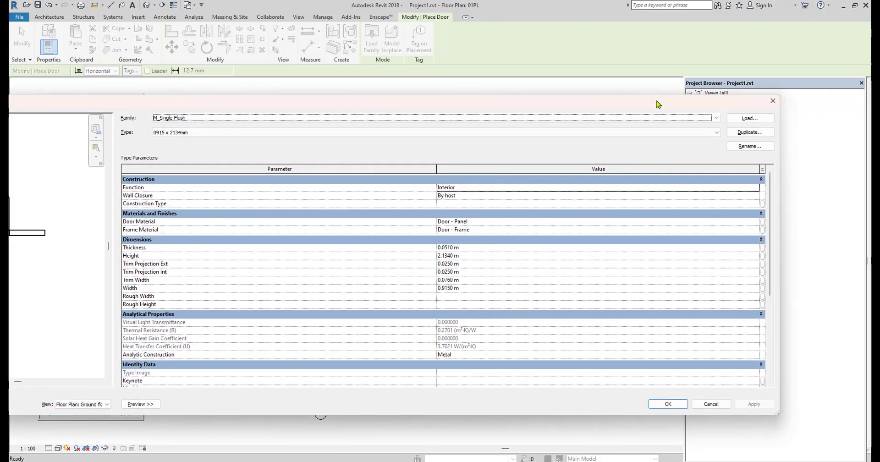
left_click_drag(656, 101, 460, 101)
left_click(556, 118)
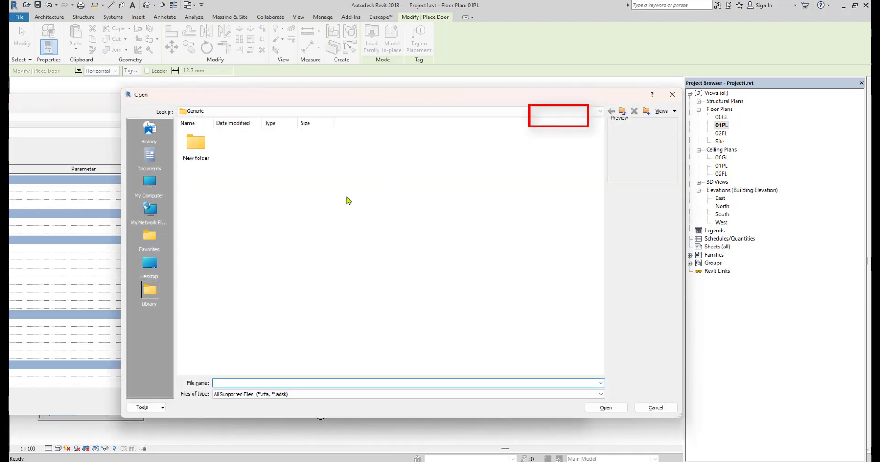
left_click(149, 185)
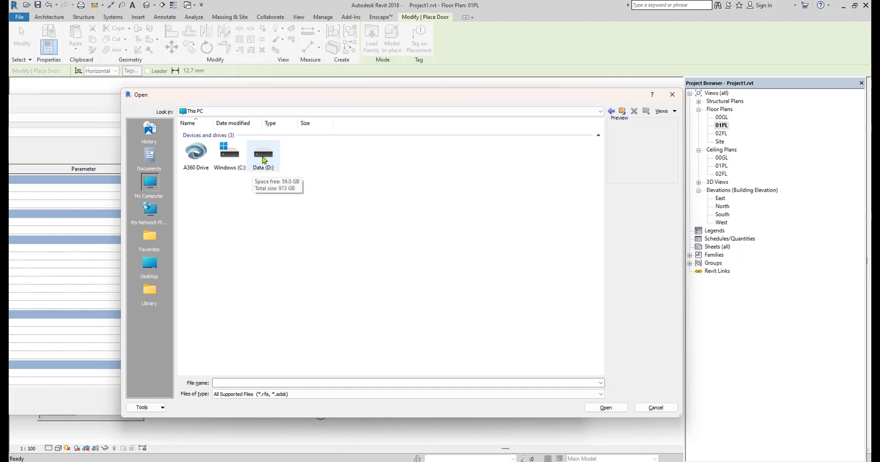
double_click(224, 158)
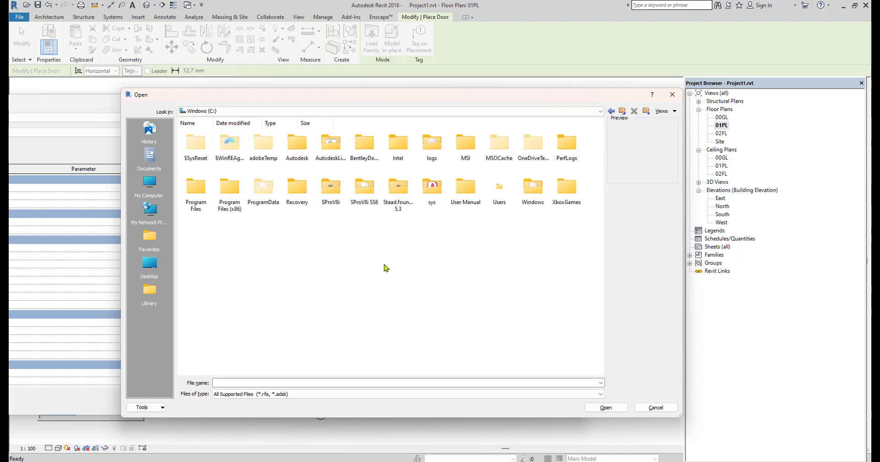
double_click(196, 190)
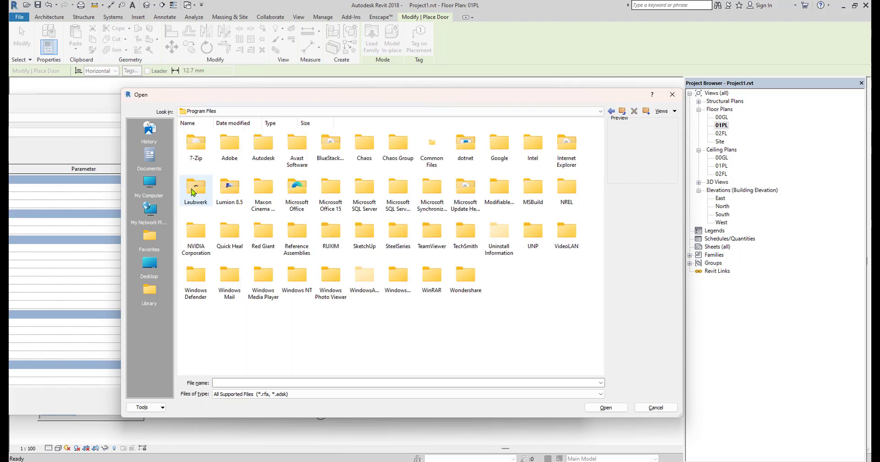
double_click(263, 143)
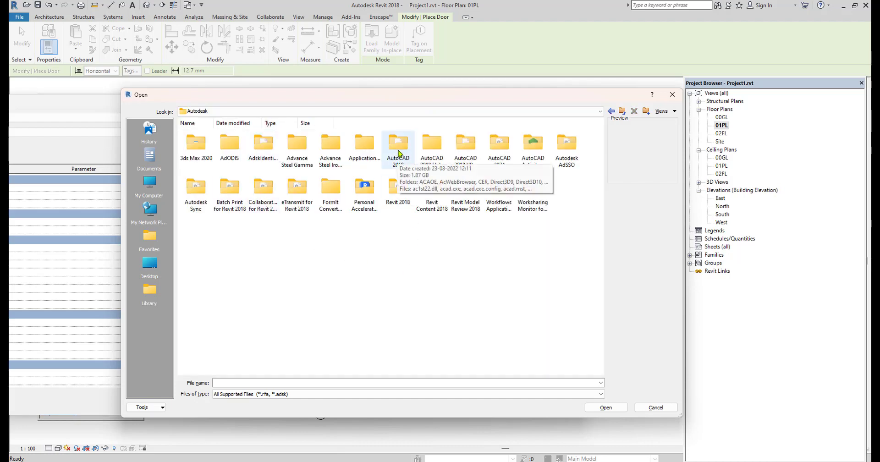
double_click(398, 187)
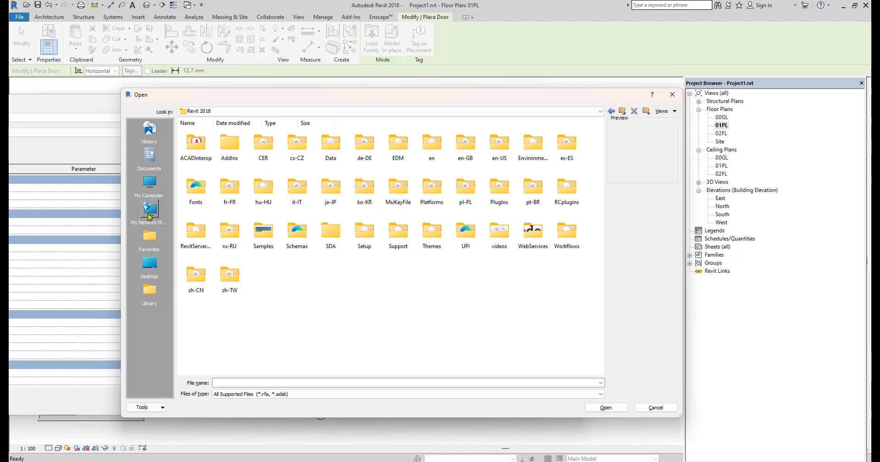
- Browse to the Doors family folder inside REVIT PROJETCS on the Data (D:) drive
left_click(151, 182)
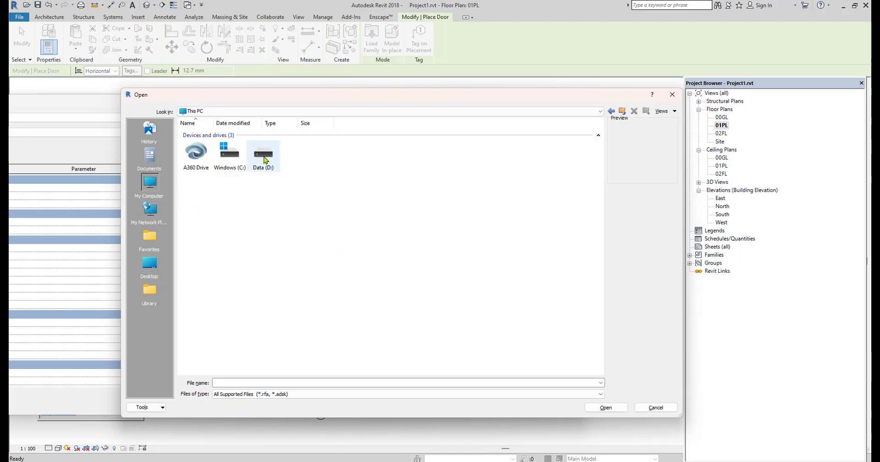
double_click(264, 156)
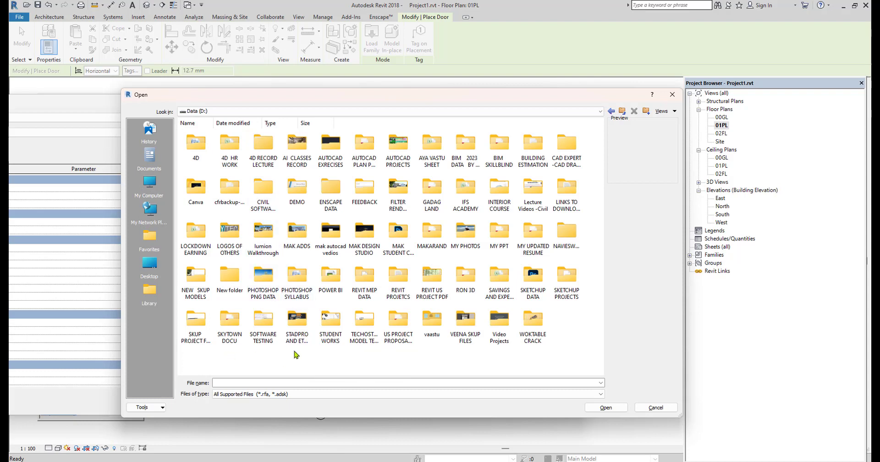
double_click(403, 273)
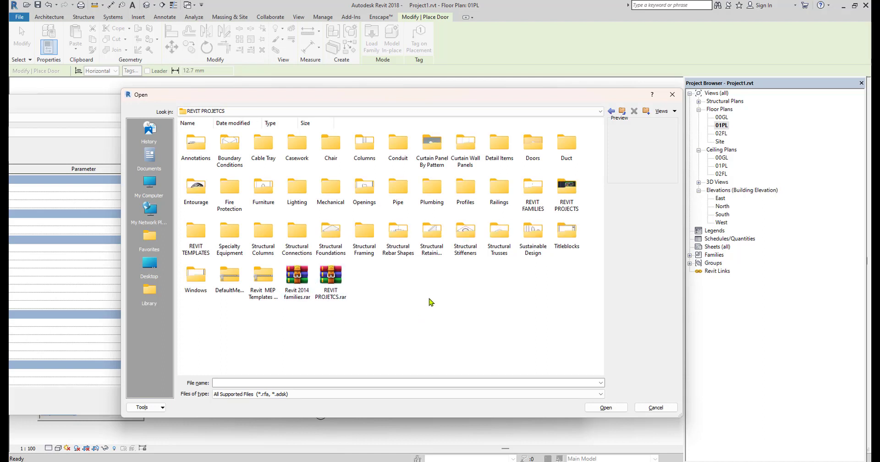
double_click(532, 190)
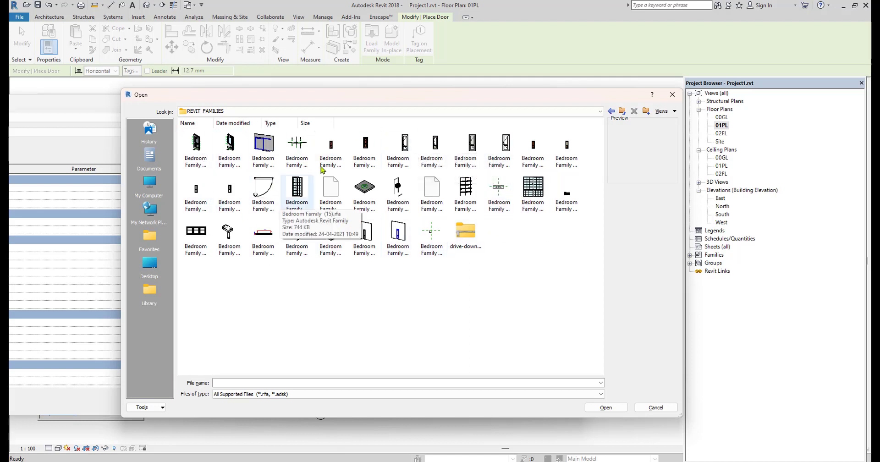
left_click(611, 112)
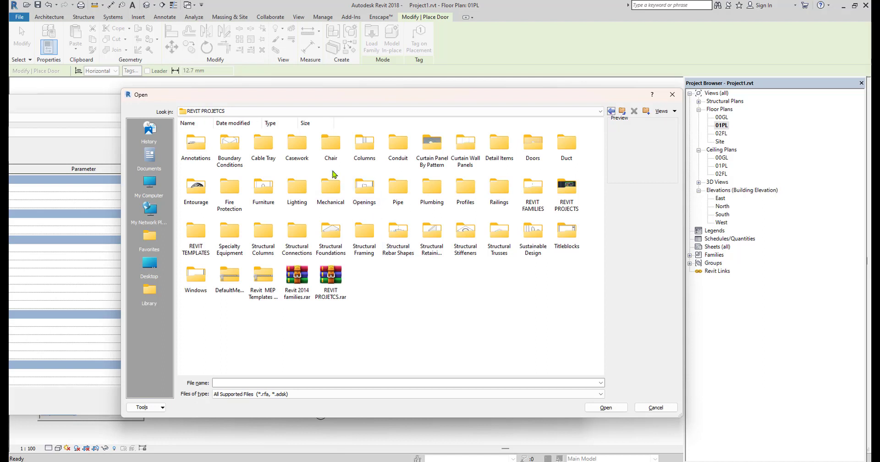
double_click(533, 143)
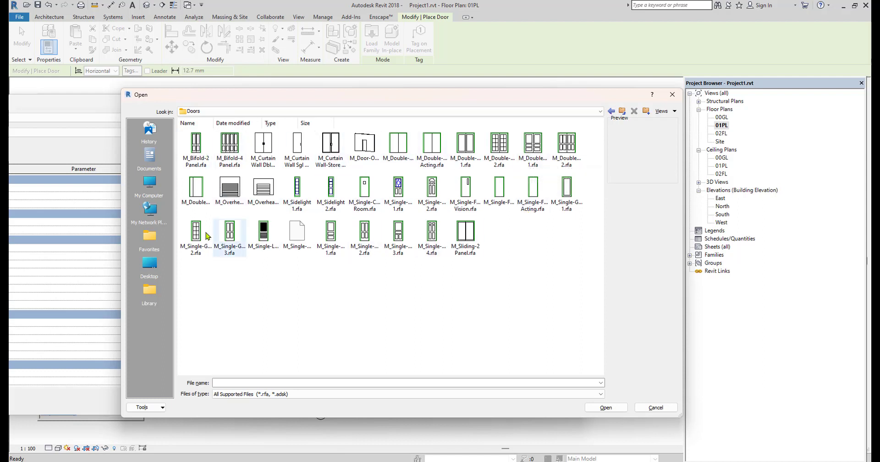
- Load the M_Single-Panel 2.rfa door family and accept it as the door type for placement
left_click(669, 112)
left_click(679, 141)
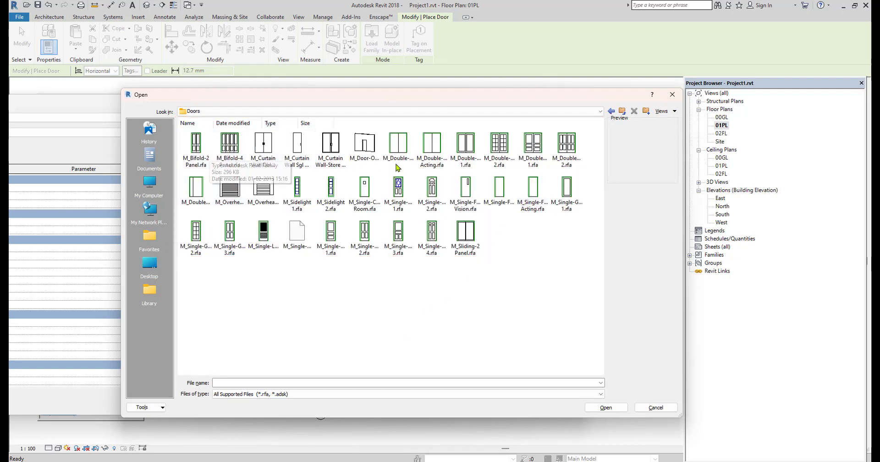
left_click(369, 235)
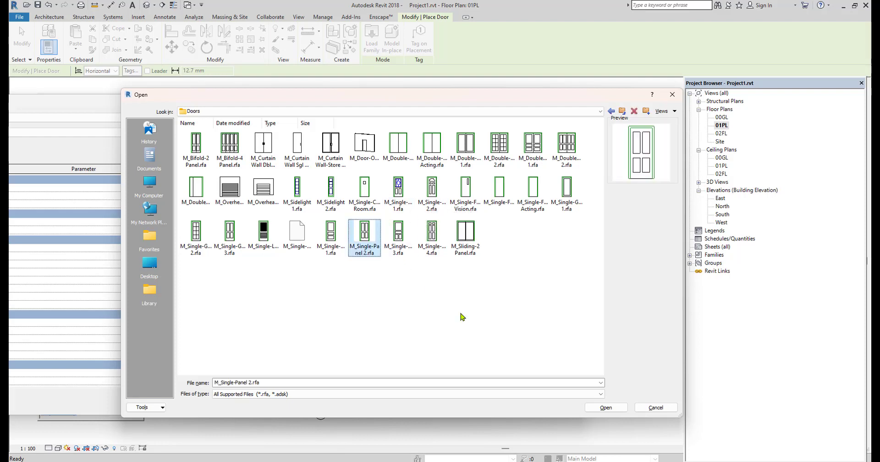
left_click(610, 407)
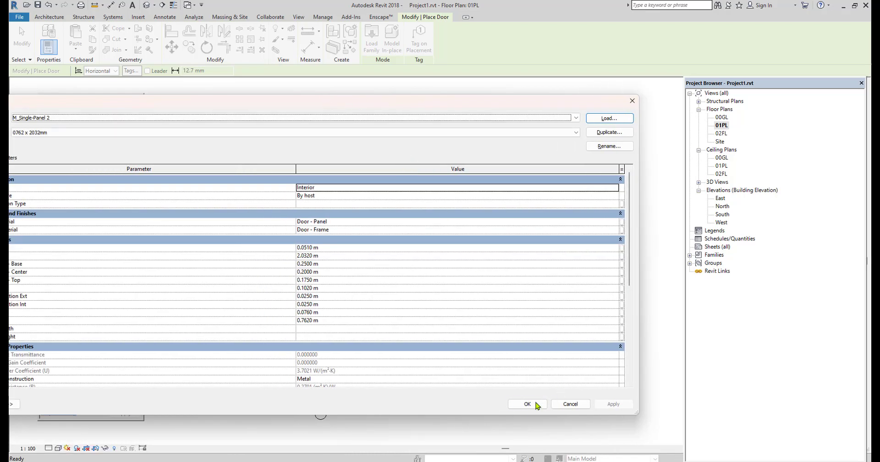
left_click(536, 404)
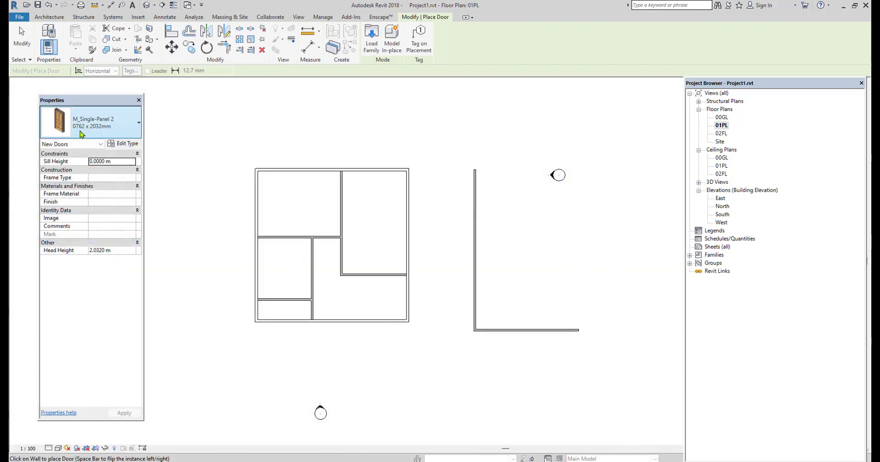
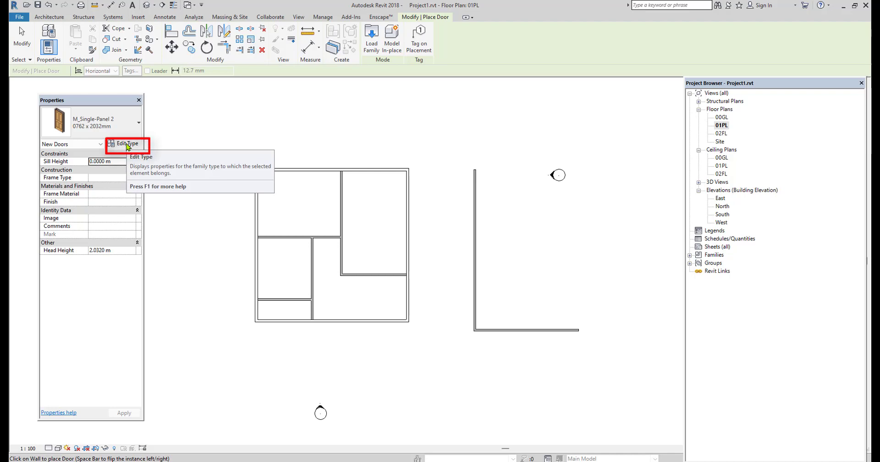
- Duplicate the M_Single-Panel 2 0762 x 2032mm type under the name MD=1.2X2.1
left_click(127, 144)
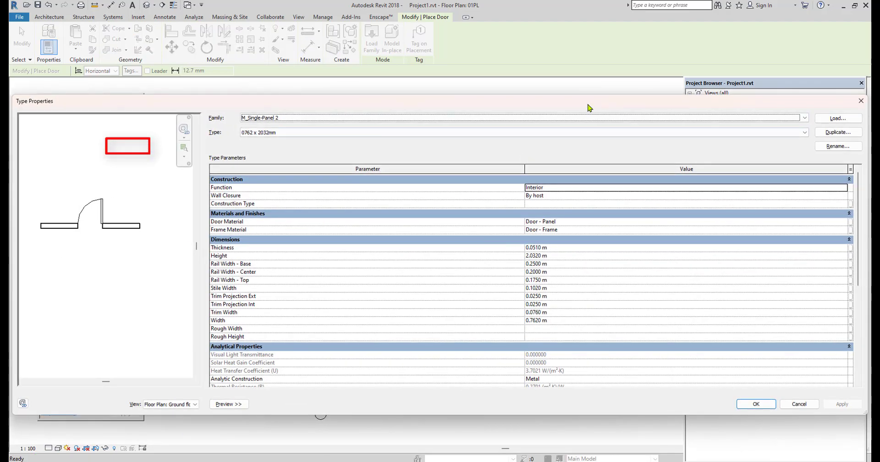
left_click_drag(587, 108, 409, 109)
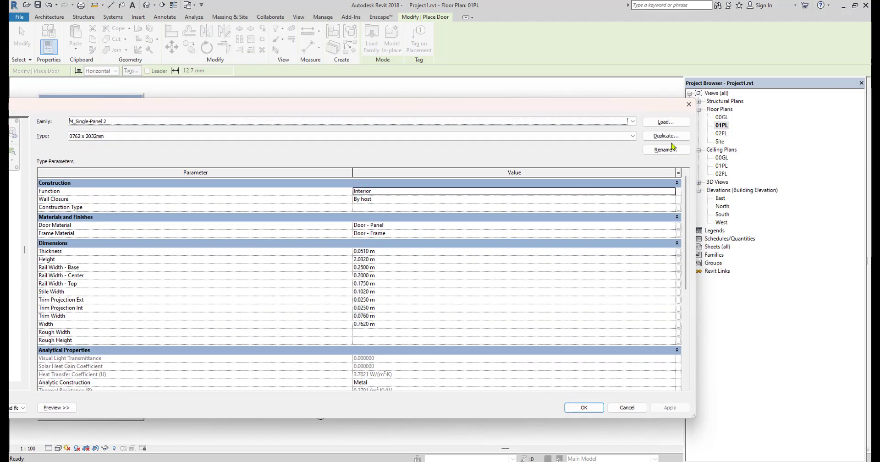
left_click(668, 137)
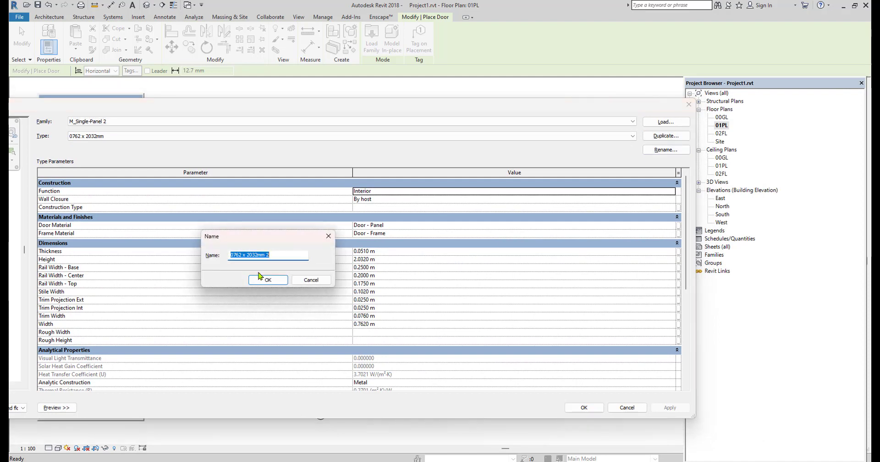
type("MD")
type("=")
type("3'6\"X")
type("7")
left_click(272, 279)
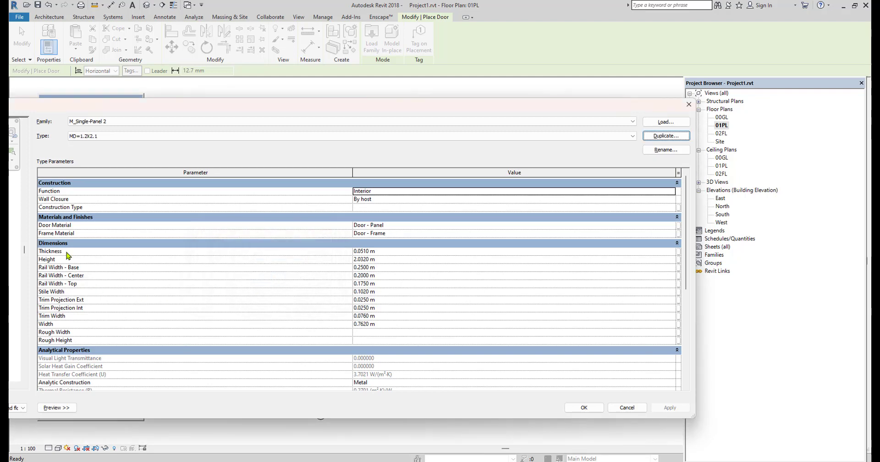
- Set the MD=1.2X2.1 door type's width to 1.2 m and height to 2.1 m
left_click(397, 324)
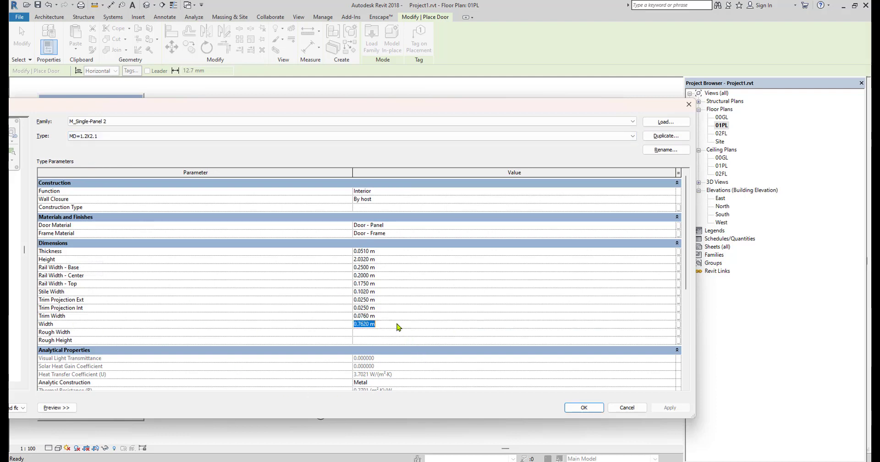
type("1.2")
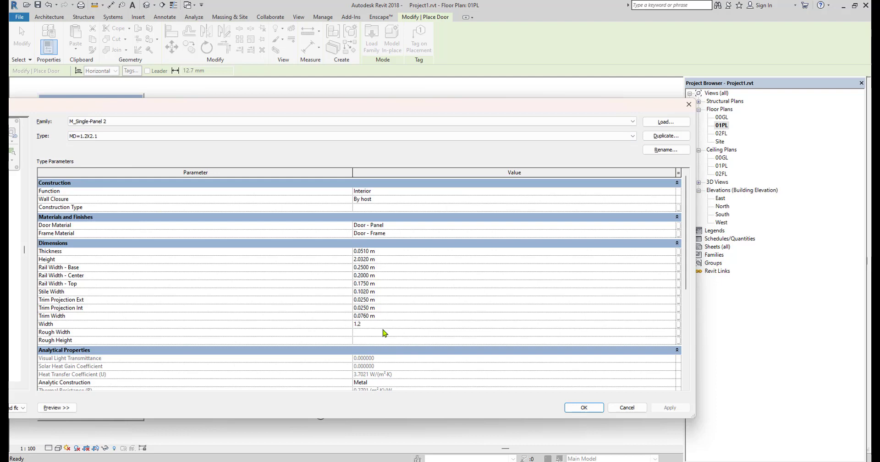
left_click(391, 260)
type("2.1")
- Create a new project material for the door type's frame material and name it DOOR
left_click(672, 236)
left_click(677, 234)
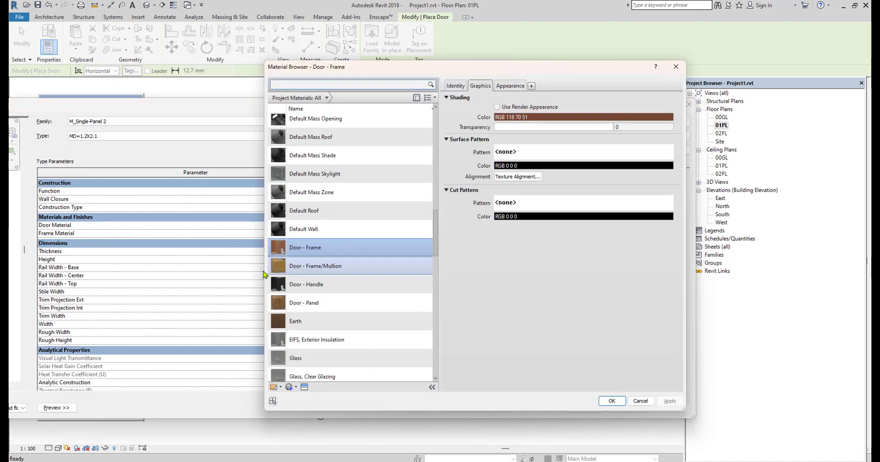
left_click(292, 387)
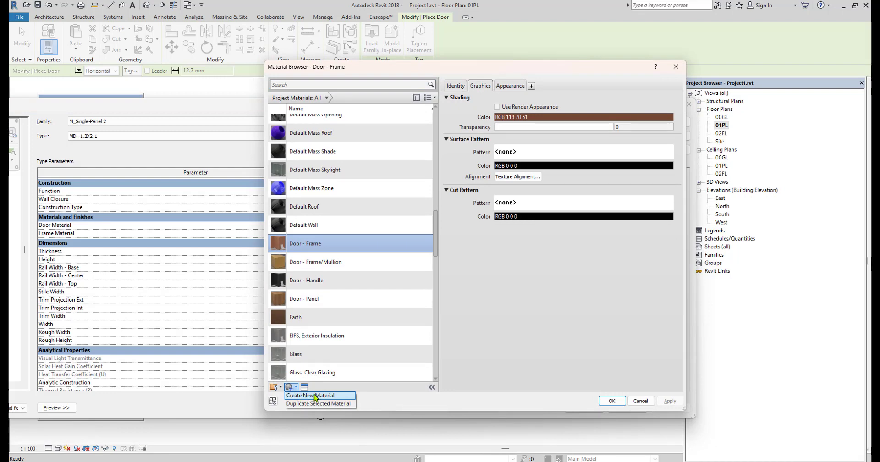
left_click(314, 396)
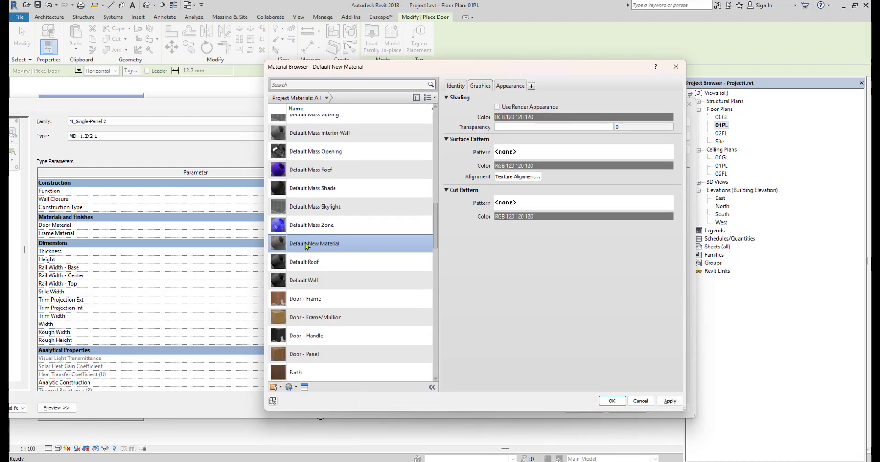
right_click(306, 246)
left_click(320, 266)
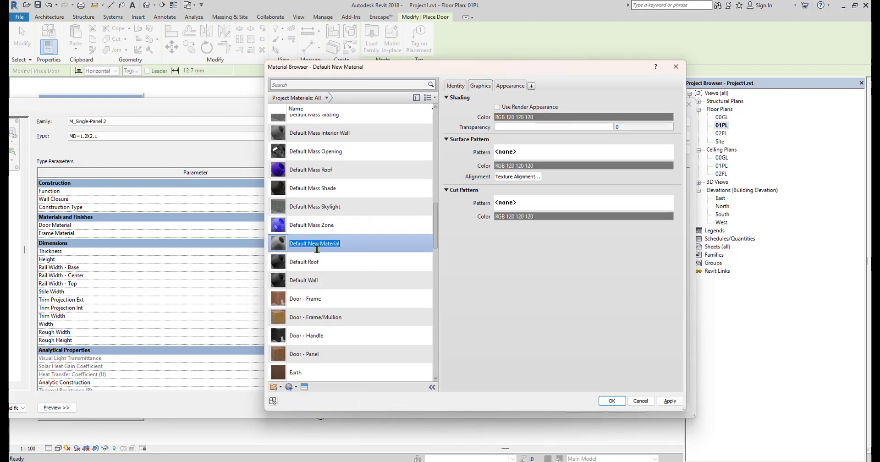
type("DOOR")
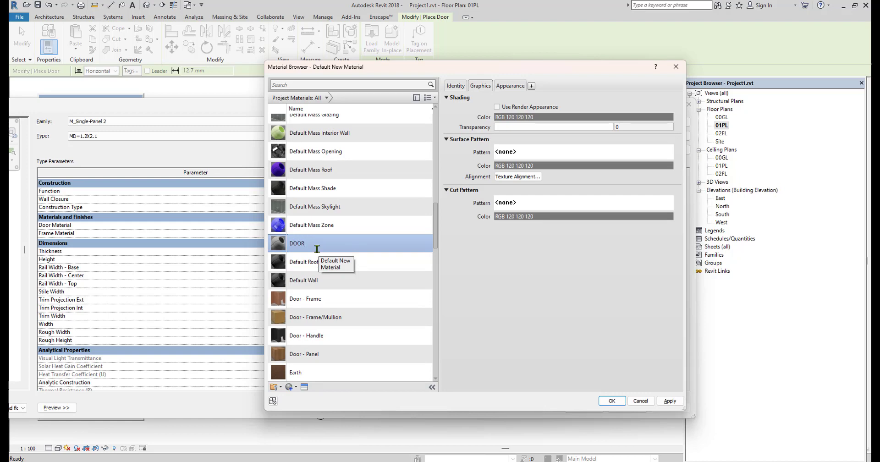
- Give the DOOR material the Plywood - New appearance from the Wood Panels library and accept it as the door type's frame material
left_click(304, 386)
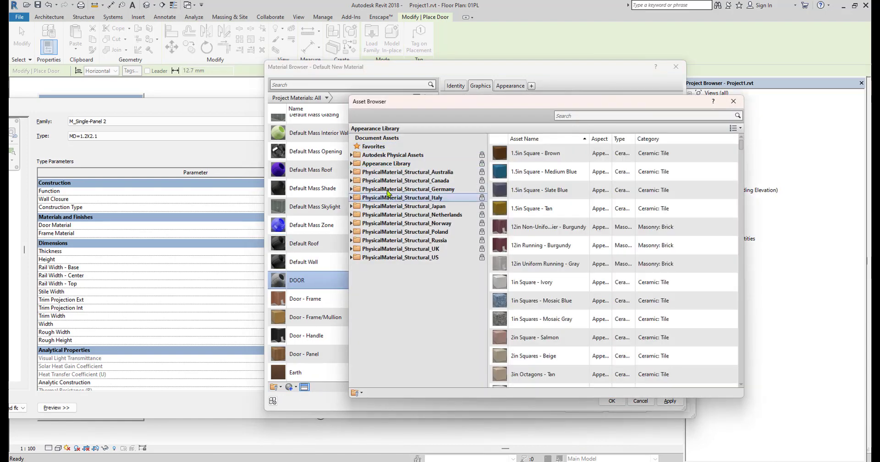
left_click(351, 163)
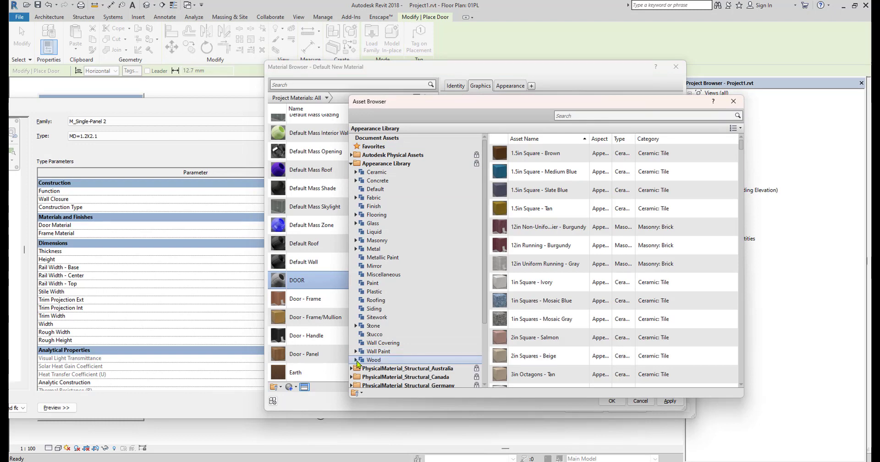
double_click(373, 360)
left_click(378, 368)
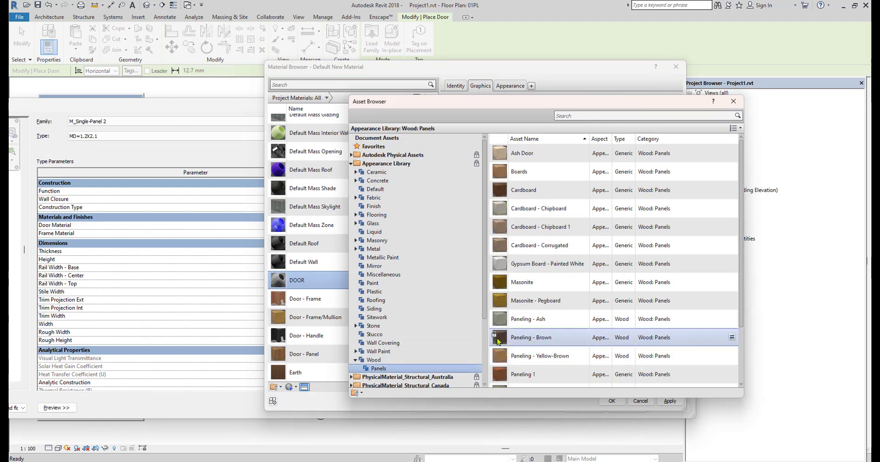
scroll(503, 357, "down", 3)
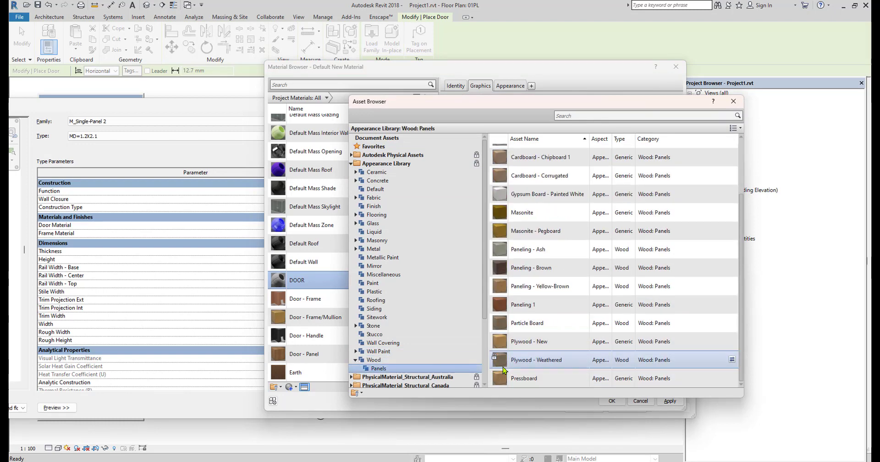
left_click(733, 101)
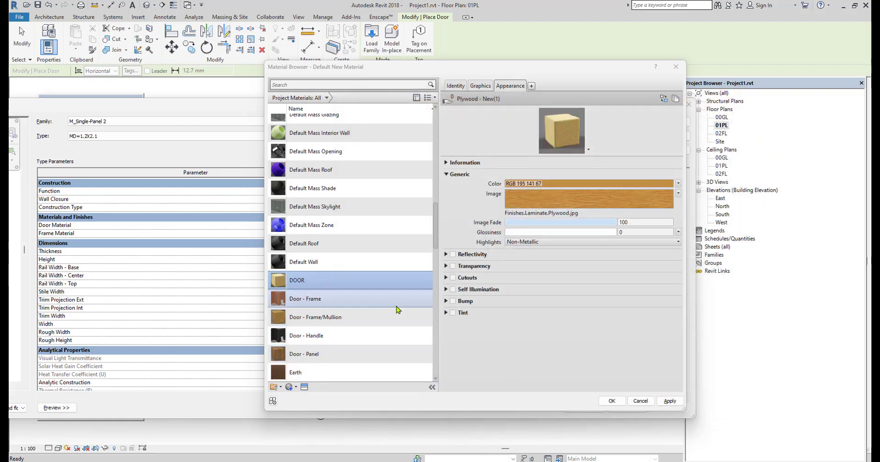
left_click(668, 402)
left_click(611, 401)
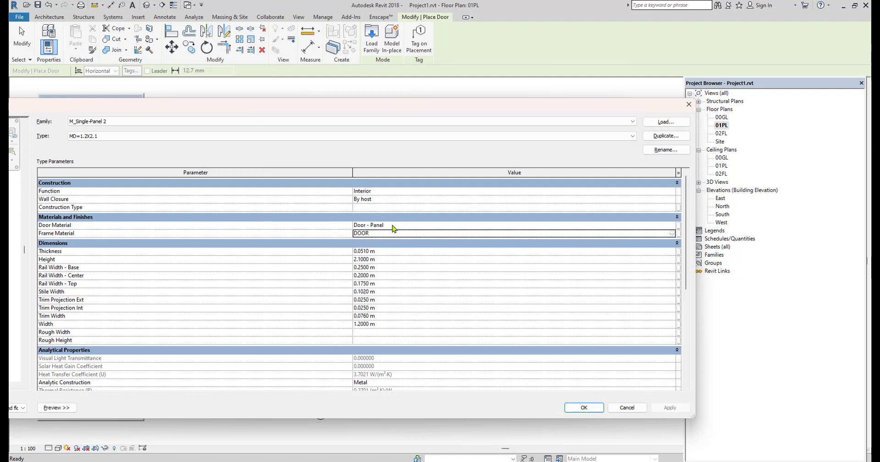
left_click(590, 408)
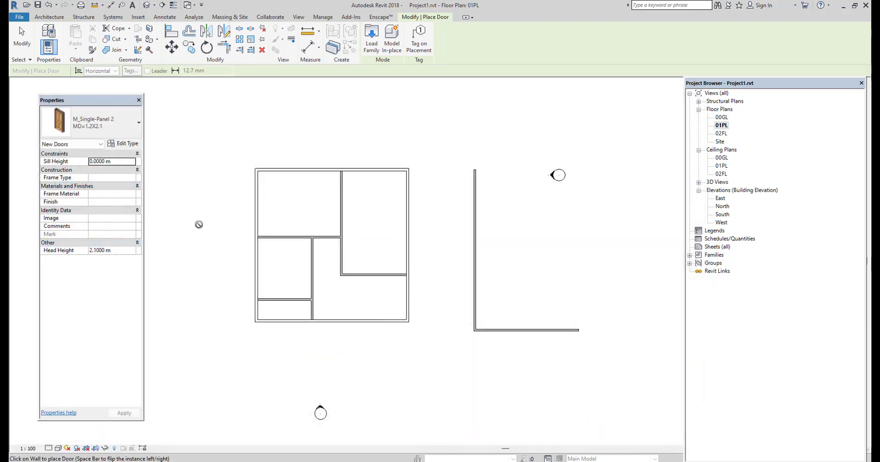
- Place an MD=1.2X2.1 door in the east exterior wall of the southeast room, about 1.4 m from the south wall
scroll(451, 228, "down", 2)
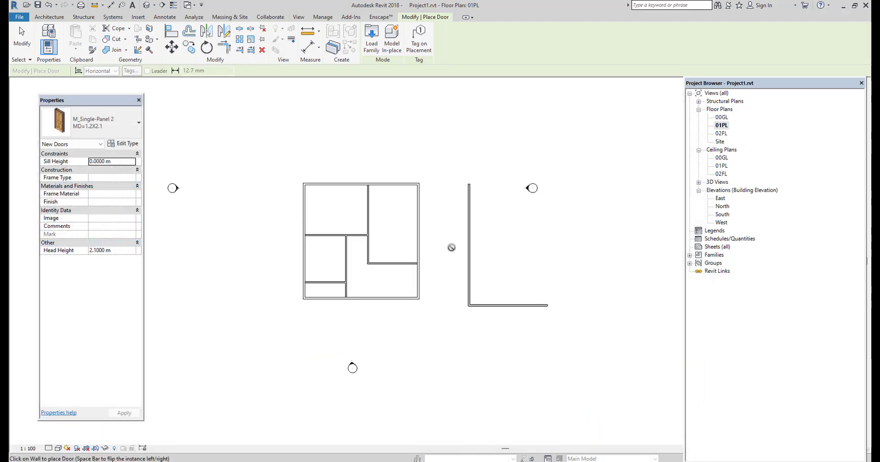
scroll(356, 149, "up", 2)
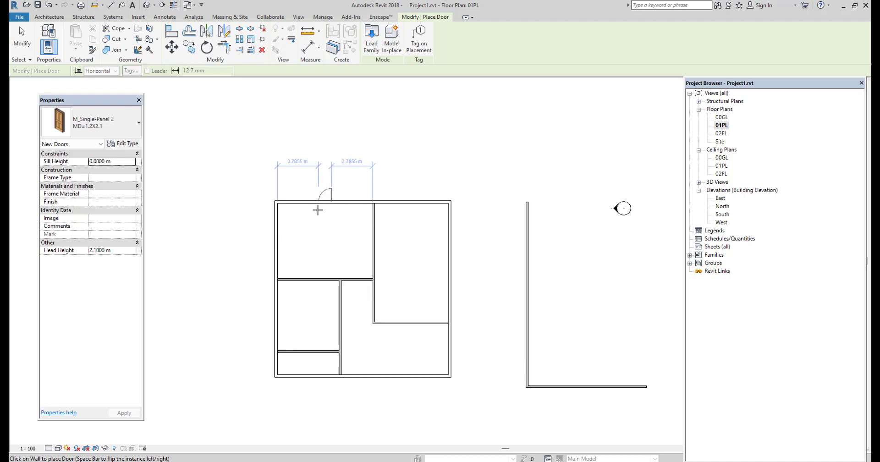
middle_click_drag(318, 218, 326, 195)
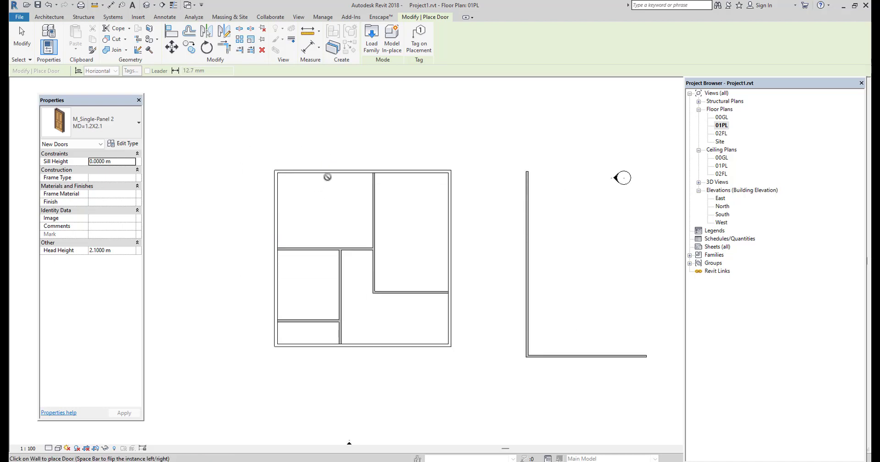
scroll(326, 176, "up", 2)
middle_click_drag(336, 202, 332, 166)
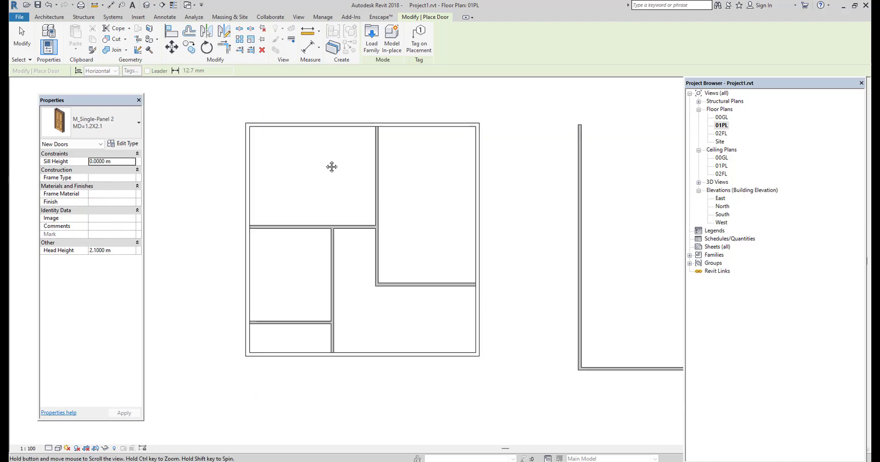
scroll(476, 330, "up", 3)
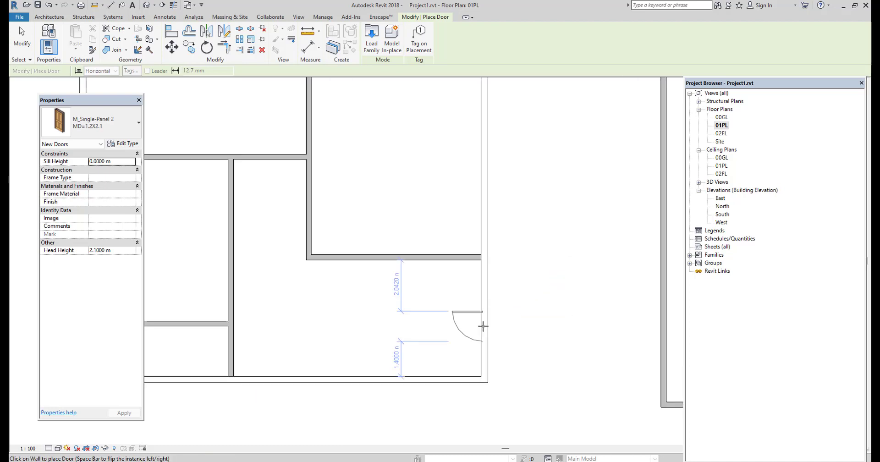
left_click(480, 327)
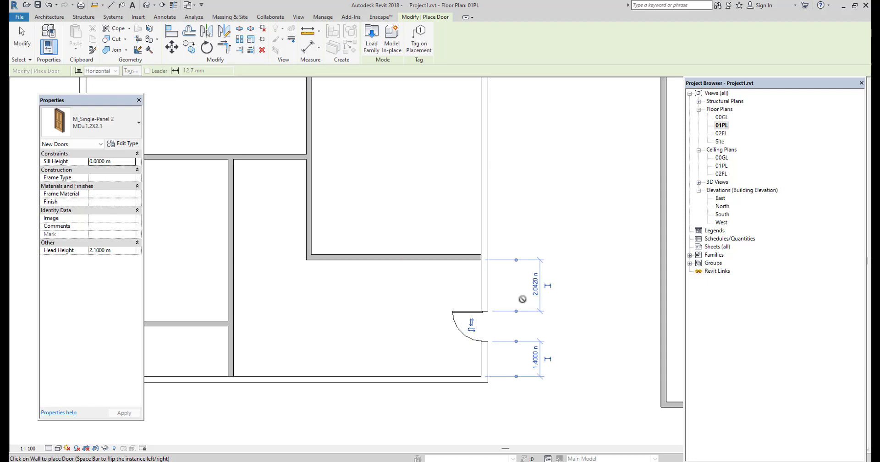
right_click(553, 208)
right_click(558, 207)
left_click(578, 213)
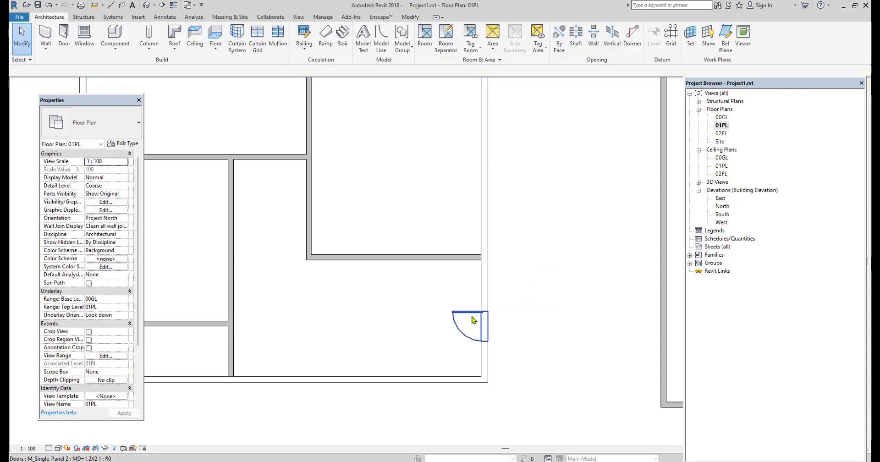
- Nudge the entrance door along the east wall until it sits 0.2 m from the south wall
left_click(473, 320)
key("Up")
key("Up")
key("Up")
key("Up")
key("Up")
key("Up")
key("Up")
key("Up")
key("Up")
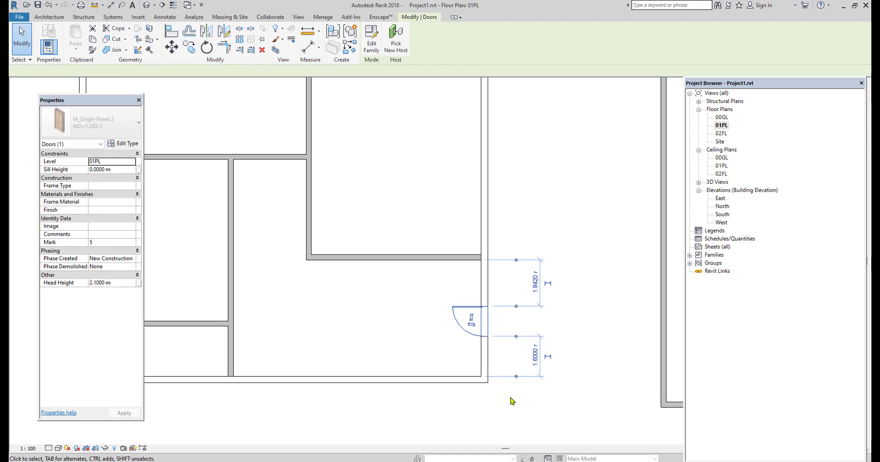
key("Down")
key("Down")
key("Down")
key("Down")
key("Down")
key("Down")
key("Down")
key("Down")
key("Down")
key("Down")
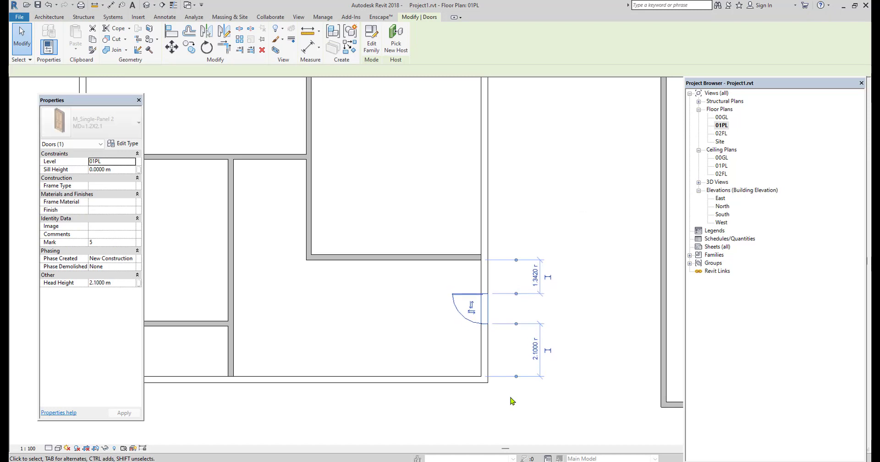
key("Down")
key("Down")
key("Down")
key("Down")
key("Down")
key("Down")
key("Down")
key("Down")
key("Down")
key("Down")
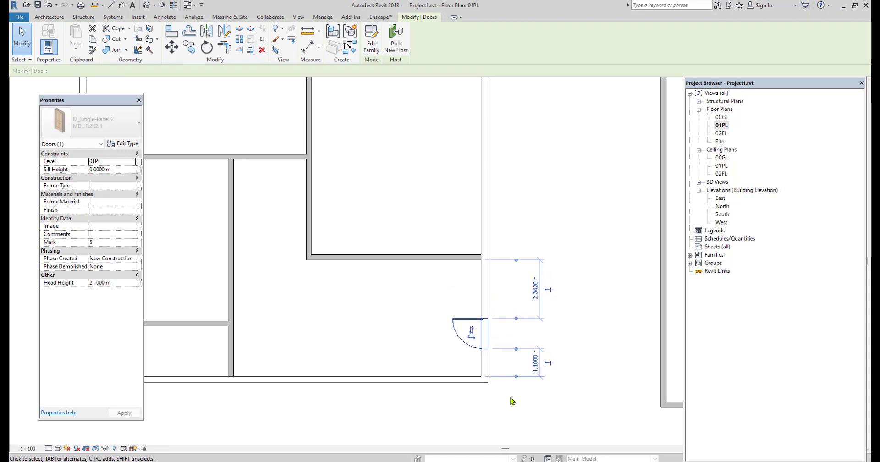
key("Down")
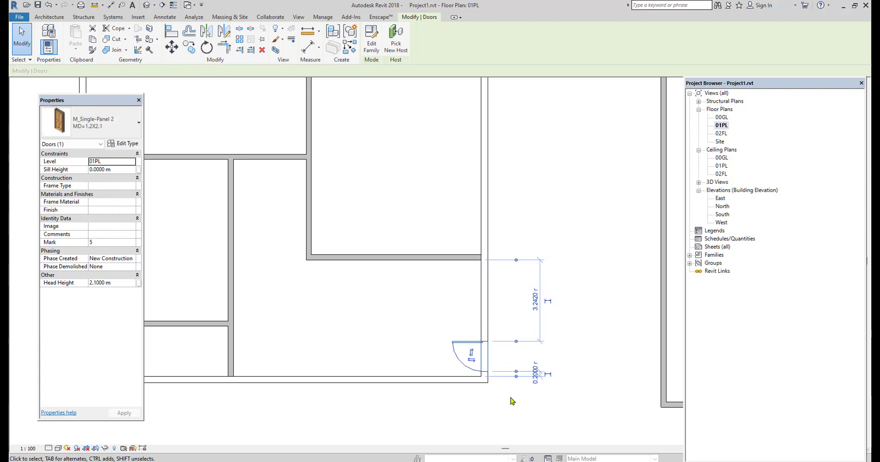
left_click(512, 400)
- Flip the entrance door's hinge side so the leaf opens into the room against the south wall
middle_click_drag(513, 400, 523, 292)
scroll(475, 257, "up", 2)
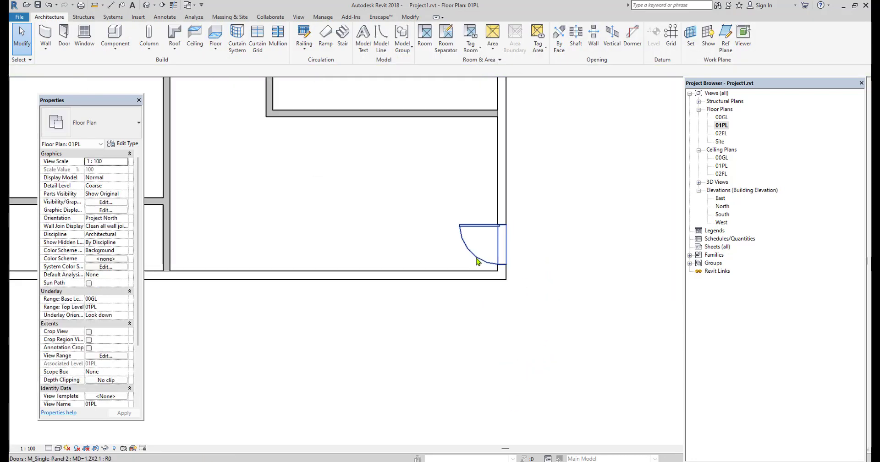
middle_click_drag(483, 271, 483, 271)
left_click(484, 270)
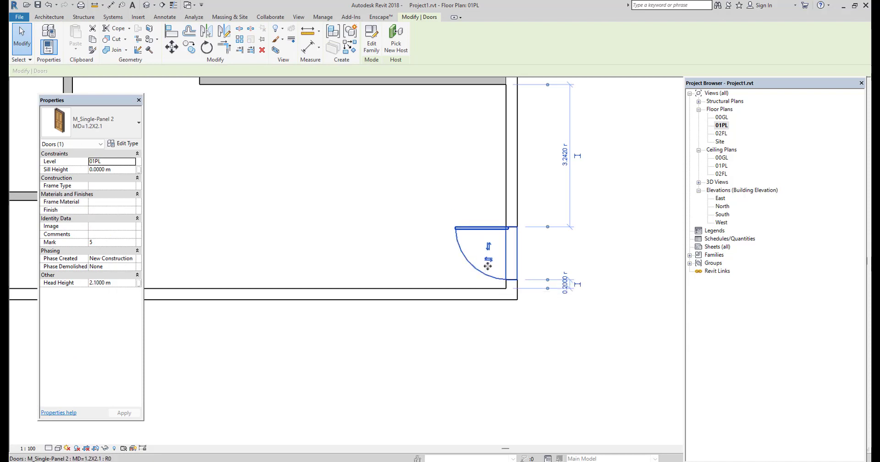
scroll(486, 235, "up", 2)
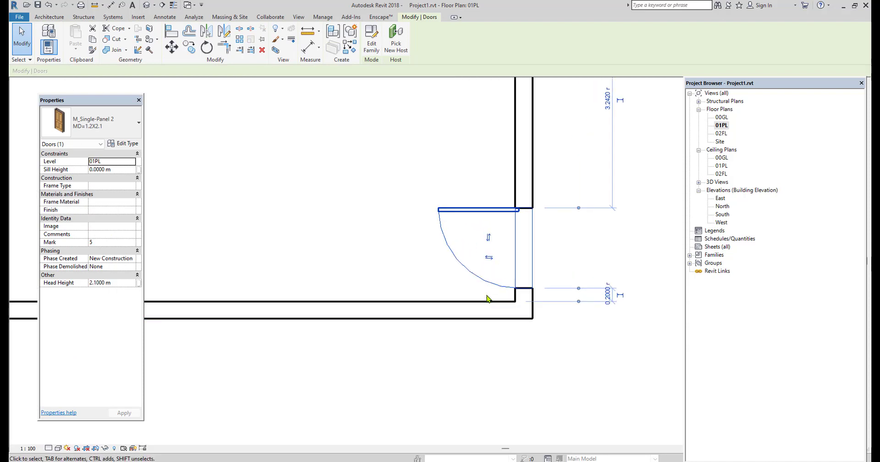
left_click(488, 241)
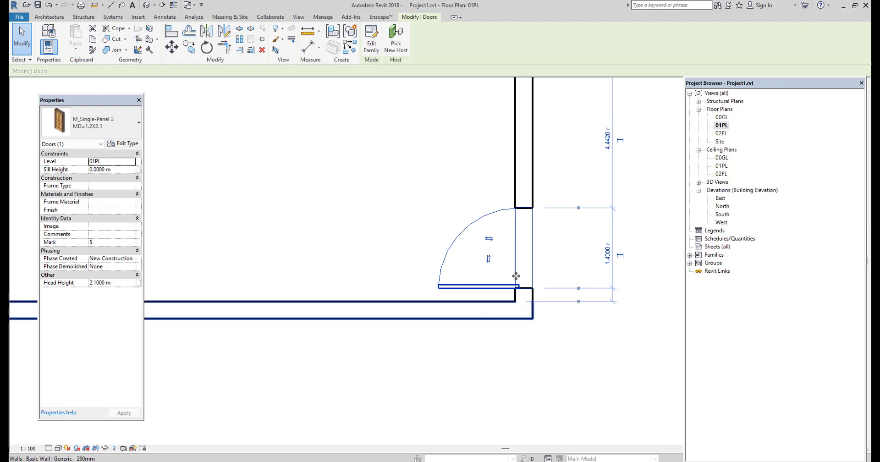
mouse_move(493, 245)
left_mouse_down()
mouse_move(544, 244)
mouse_move(493, 252)
left_mouse_up()
scroll(428, 384, "down", 3)
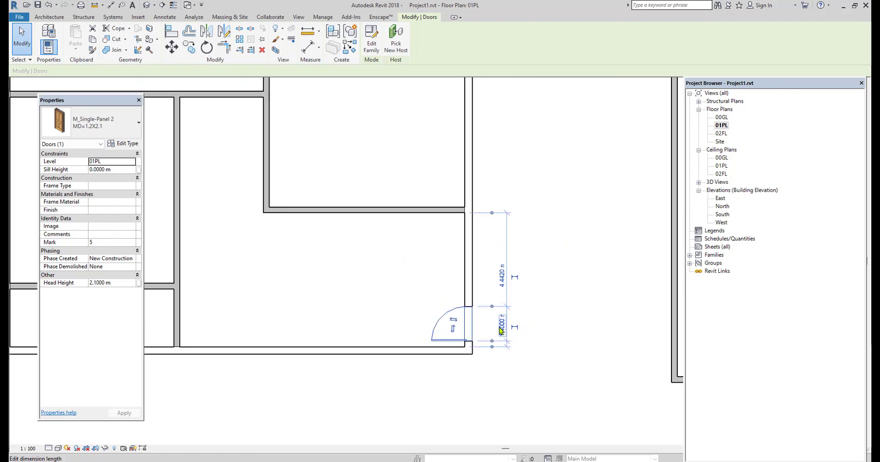
left_click(554, 359)
- Start placing another door and duplicate the M_Single-Flush 0762 x 2134mm type under the name D=1X2.1
scroll(463, 354, "up", 3)
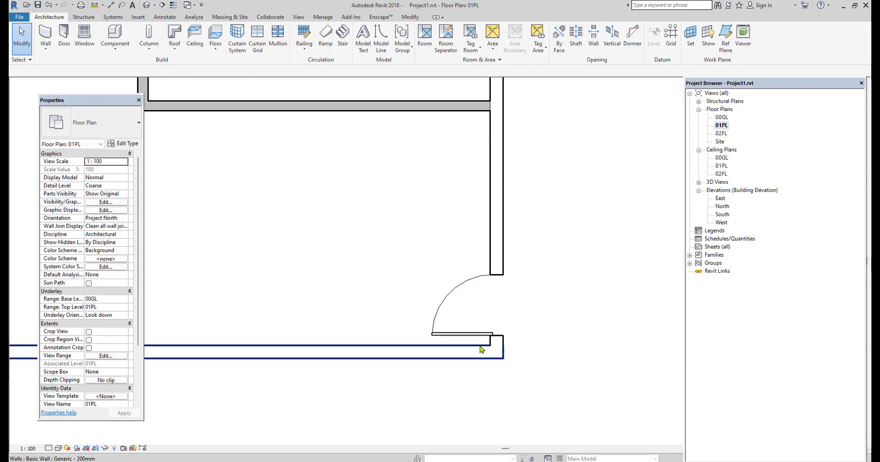
scroll(511, 358, "down", 1)
scroll(510, 358, "down", 1)
scroll(522, 365, "down", 1)
middle_click_drag(532, 372, 486, 364)
scroll(431, 351, "up", 1)
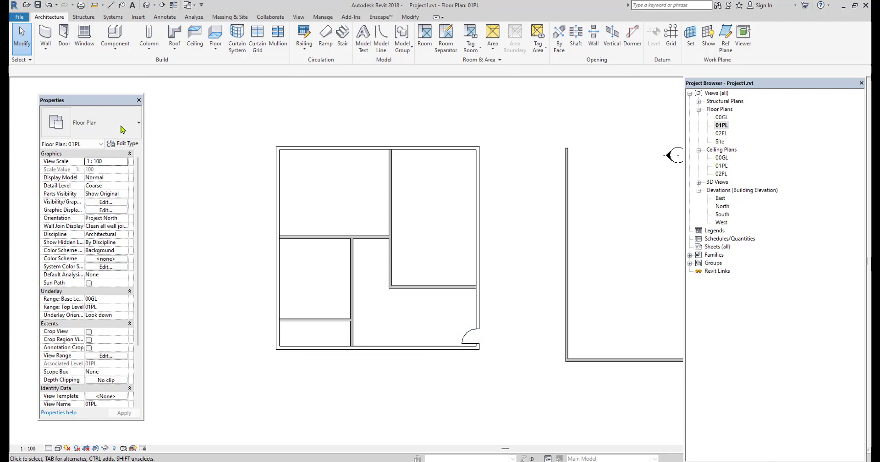
left_click(64, 39)
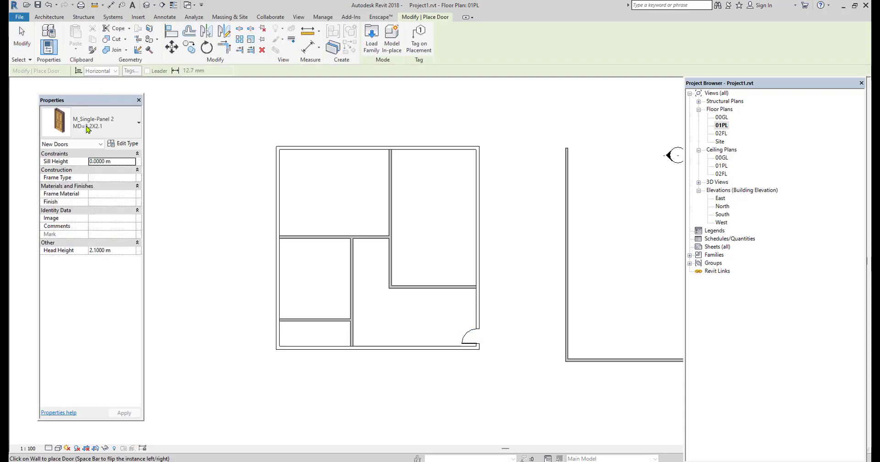
left_click(91, 122)
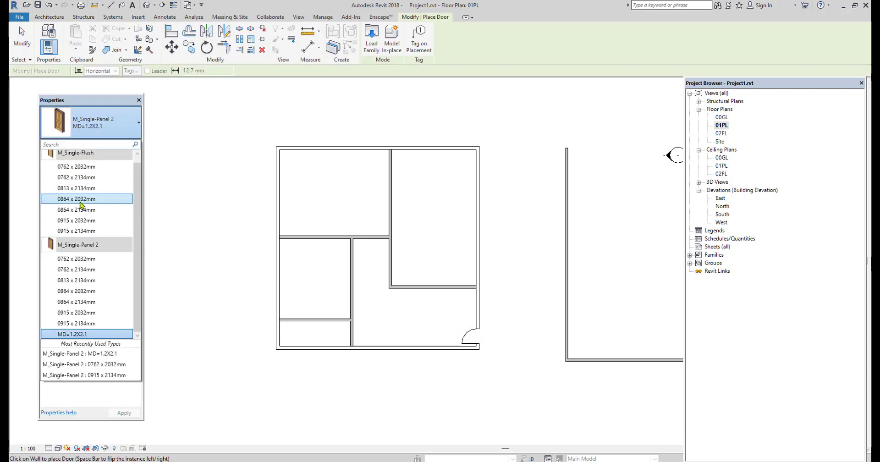
left_click(77, 177)
left_click(129, 145)
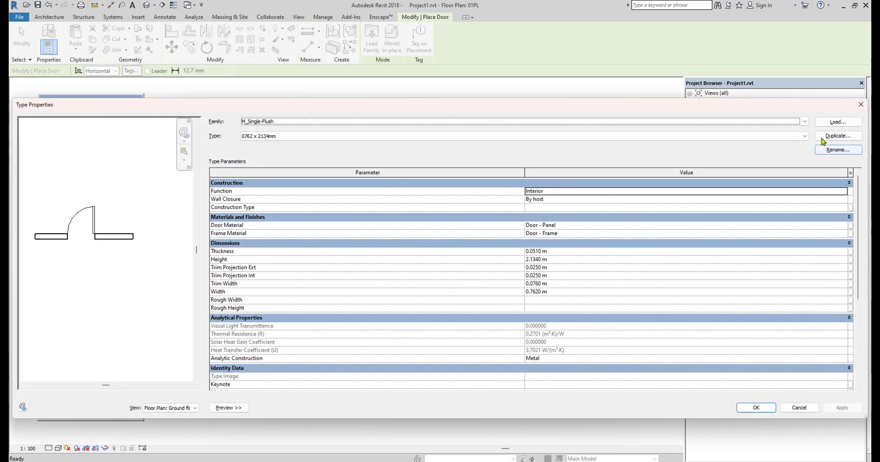
left_click(837, 136)
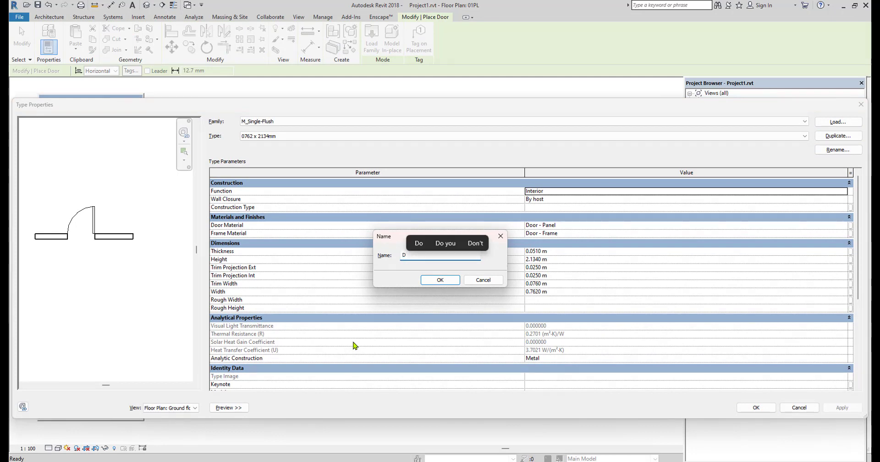
type("D=1X2.1")
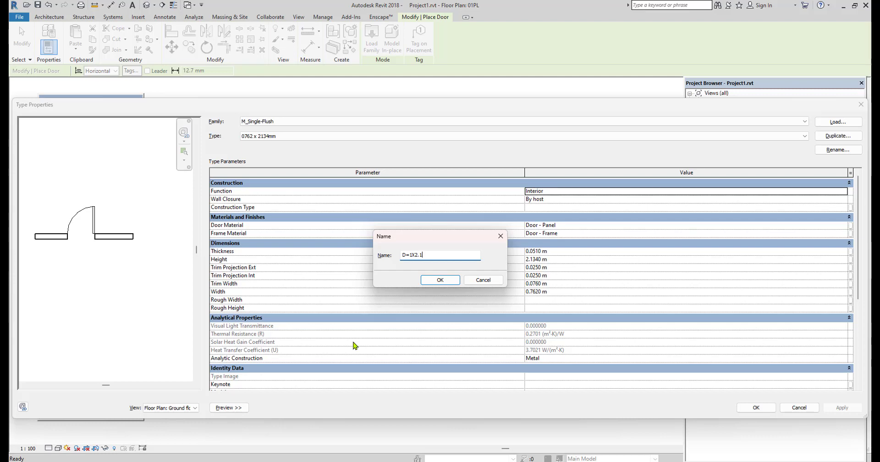
left_click(451, 284)
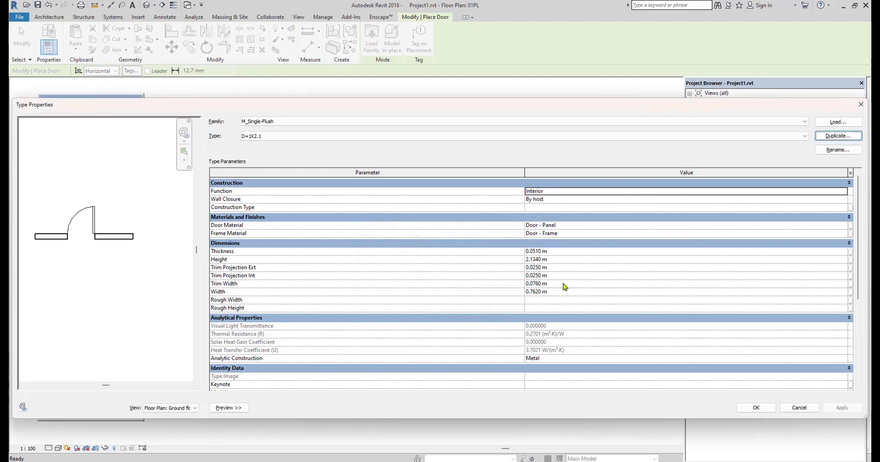
- Set the D=1X2.1 door type's trim width to 1 m and height to 2.1 m
left_click(563, 283)
type("1")
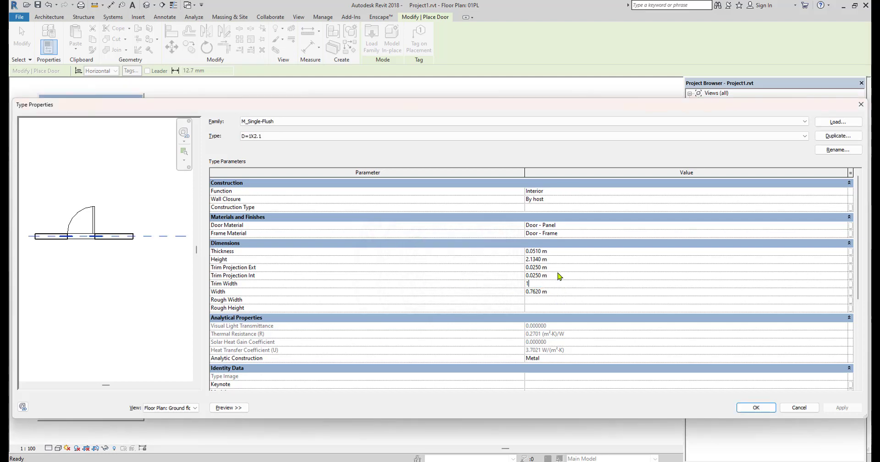
left_click(561, 260)
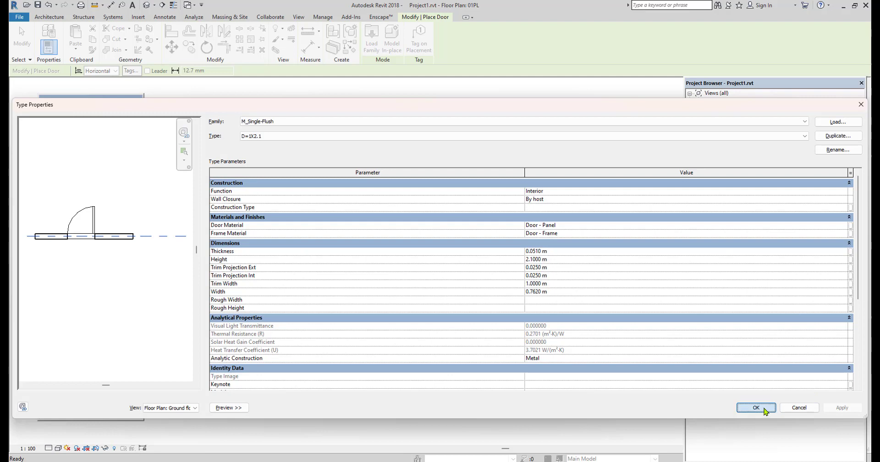
left_click(755, 407)
- Place one D=1X2.1 door in the large east room's south wall and another in the middle west room's east wall
scroll(381, 328, "up", 2)
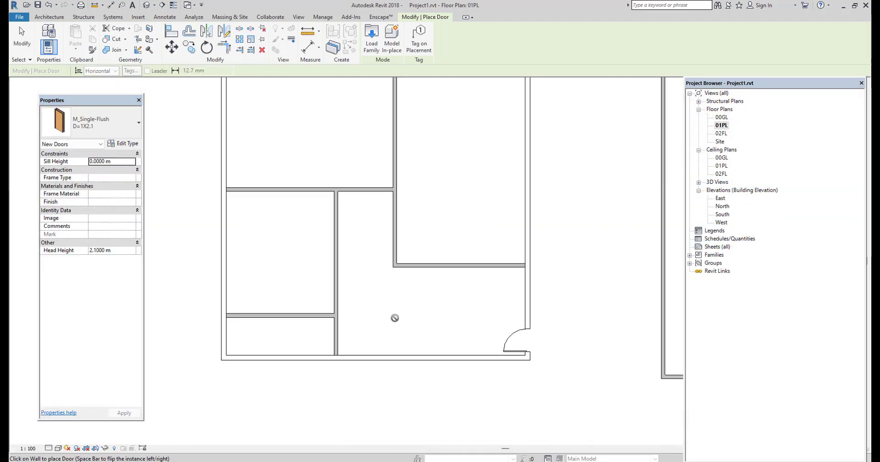
left_click(410, 262)
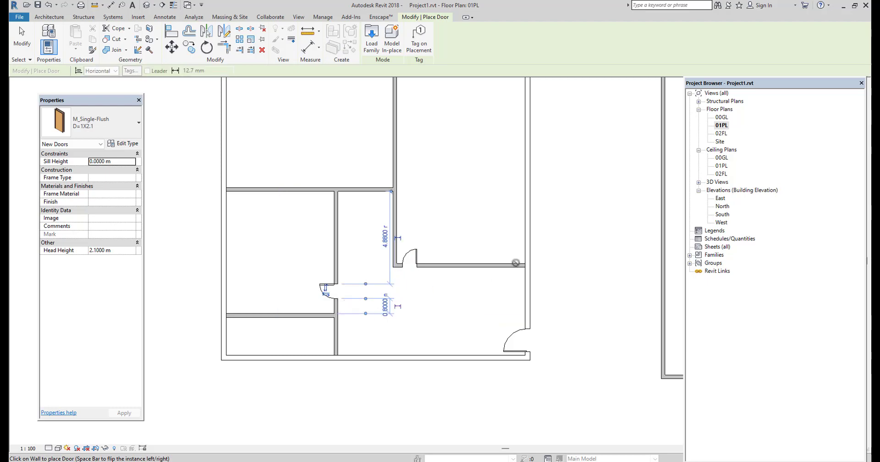
right_click(595, 227)
left_click(613, 233)
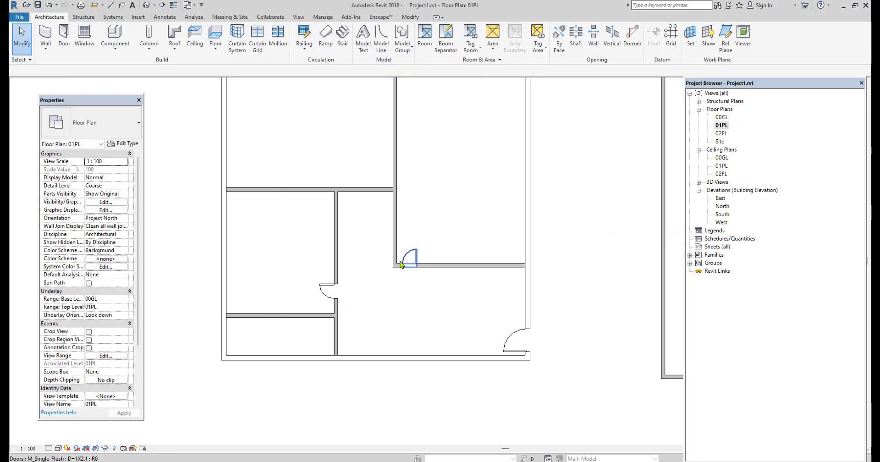
- Flip the hinge sides of the two D=1X2.1 doors so each leaf hangs on the jamb nearest its room's corner
scroll(414, 263, "up", 2)
left_click(421, 261)
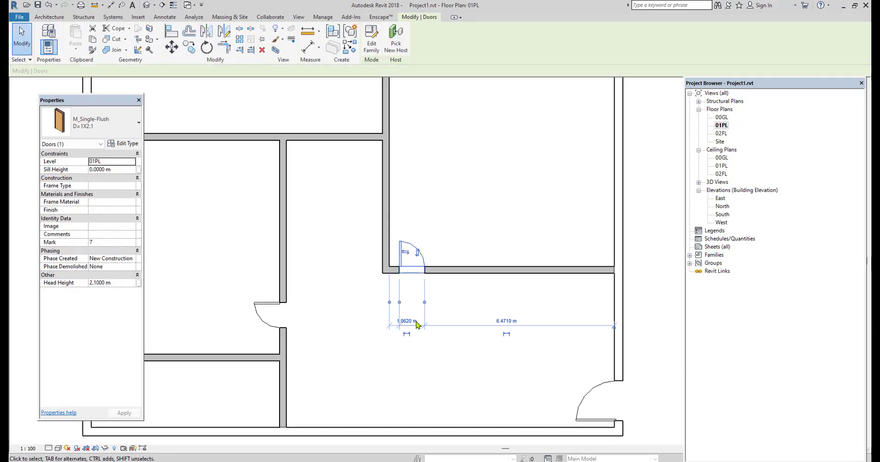
left_click(345, 355)
left_click(265, 311)
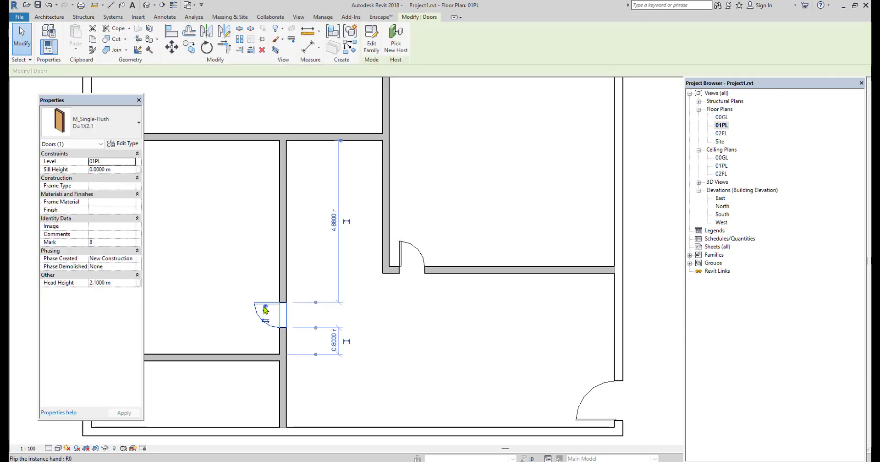
left_click(291, 353)
middle_click_drag(291, 353, 386, 338)
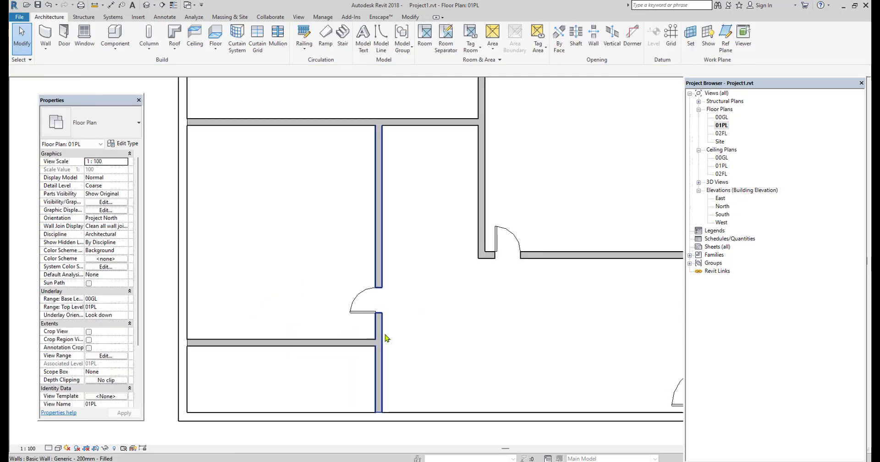
- Nudge the middle west room's door south along its wall until it sits 0.08 m from the partition below
left_click(362, 316)
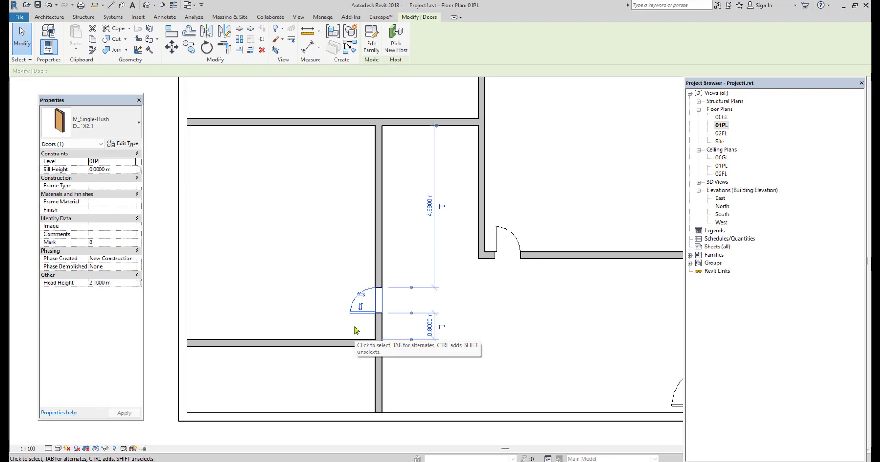
key("Down")
key("Down")
key("Down")
key("Down")
key("Down")
key("Down")
key("Down")
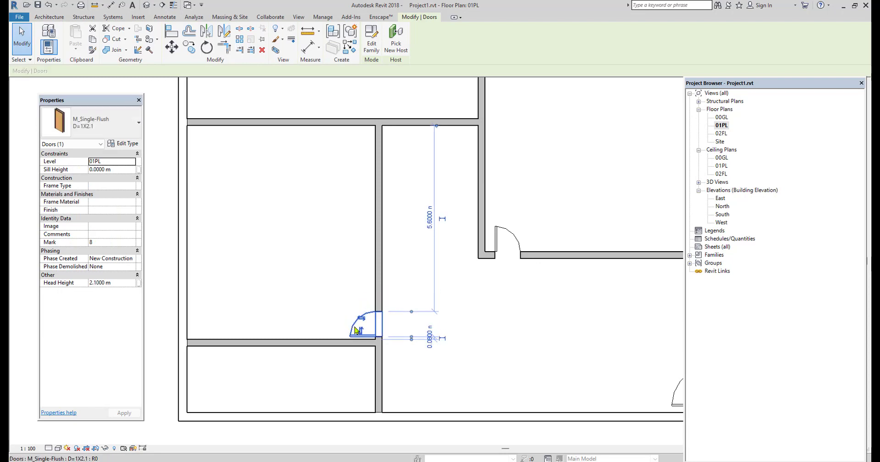
left_click(491, 302)
scroll(432, 295, "down", 5)
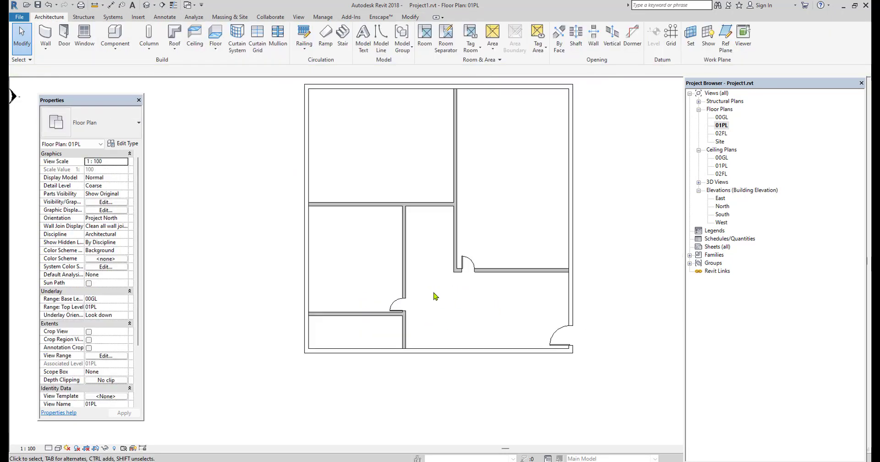
- Start placing another door, duplicate the D=1X2.1 type as D1=0.9X2.1 and set its width to 0.9 m
middle_click_drag(407, 328, 400, 330)
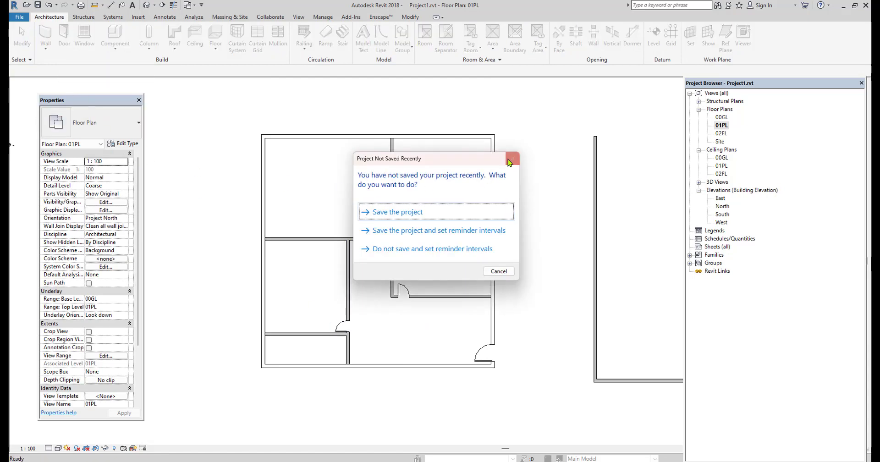
key("Return")
left_click(124, 143)
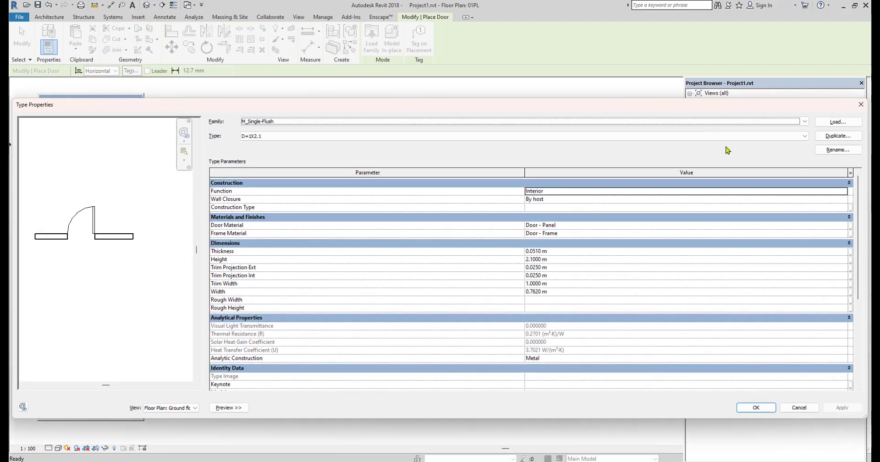
left_click(836, 135)
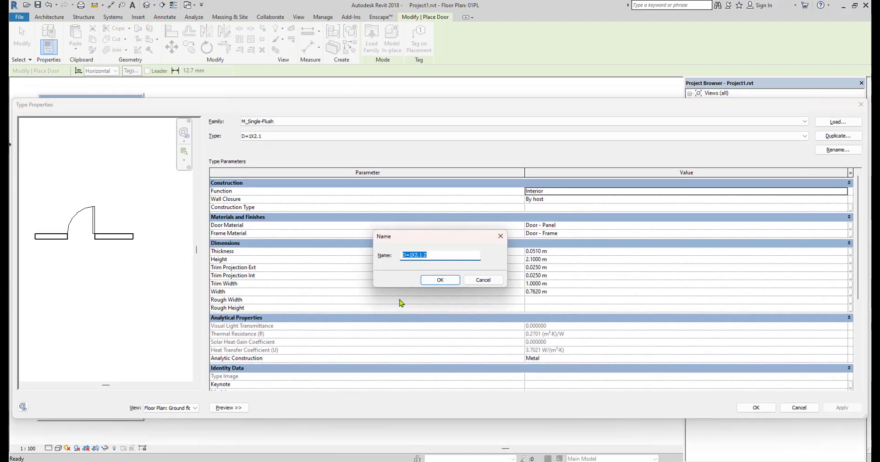
type("D1")
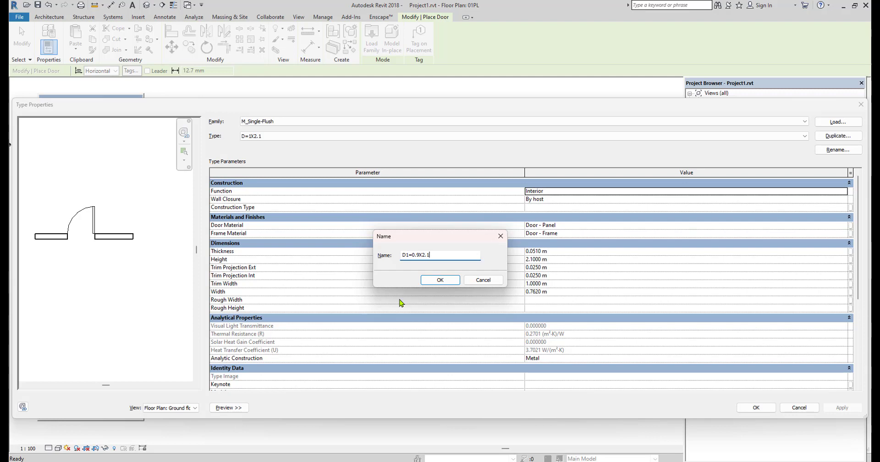
left_click(440, 280)
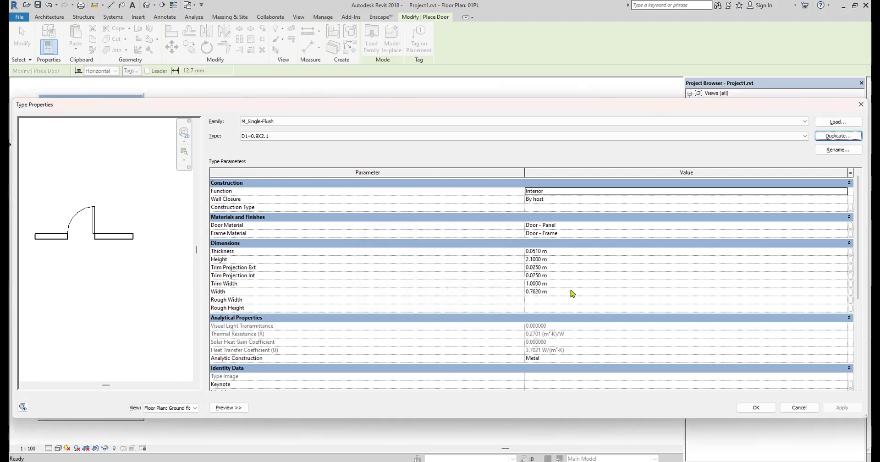
left_click(572, 292)
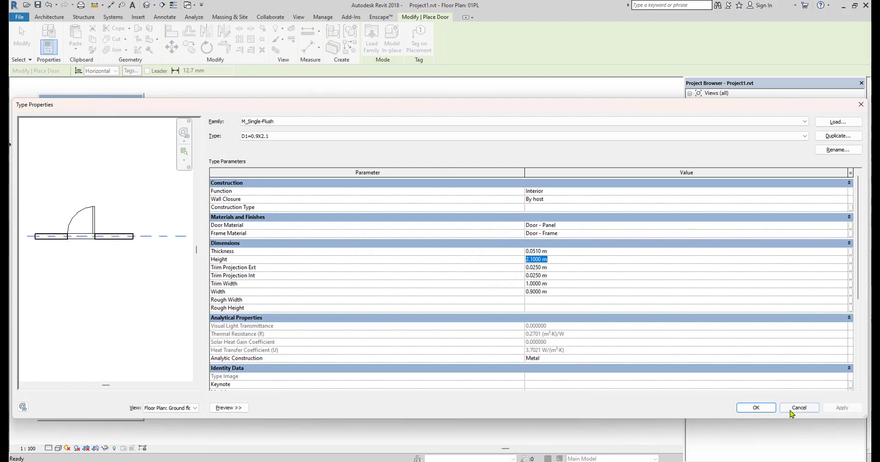
left_click(757, 408)
- Place a D1=0.9X2.1 door in the east wall of the small southwest room and end the door placement
scroll(349, 354, "up", 2)
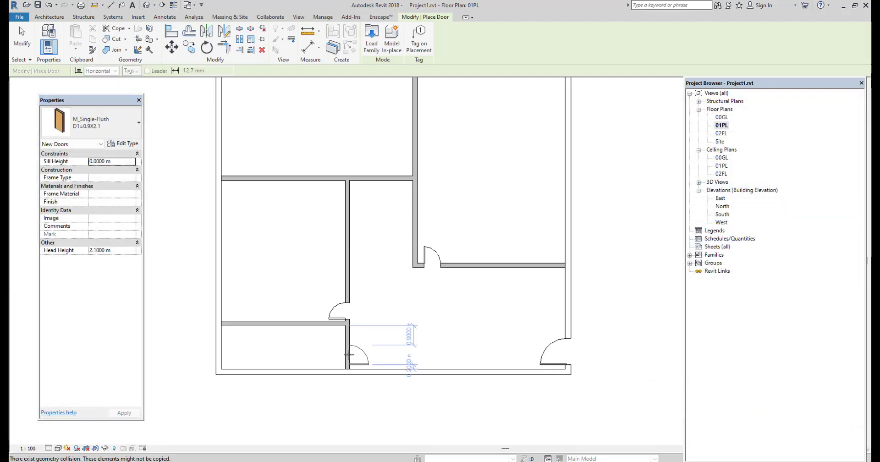
scroll(348, 351, "up", 1)
left_click(347, 348)
right_click(412, 327)
left_click(428, 330)
right_click(429, 328)
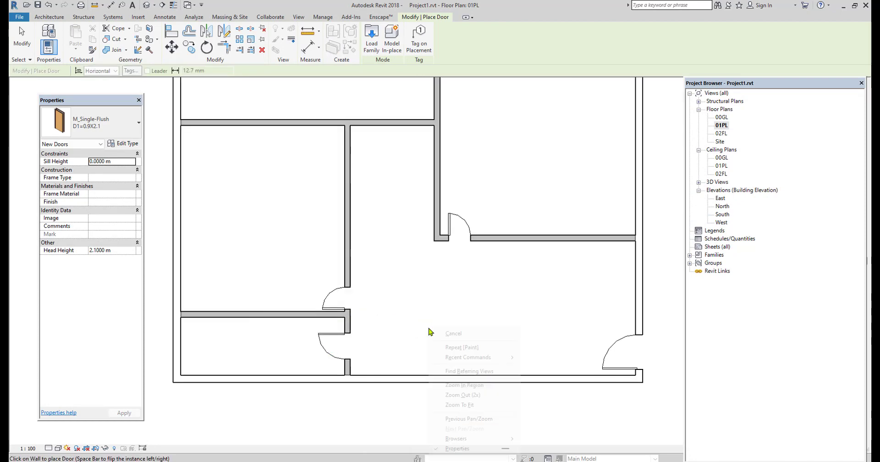
left_click(453, 333)
- Nudge the small southwest room's door south until it sits 0.13 m from the south exterior wall
left_click(338, 356)
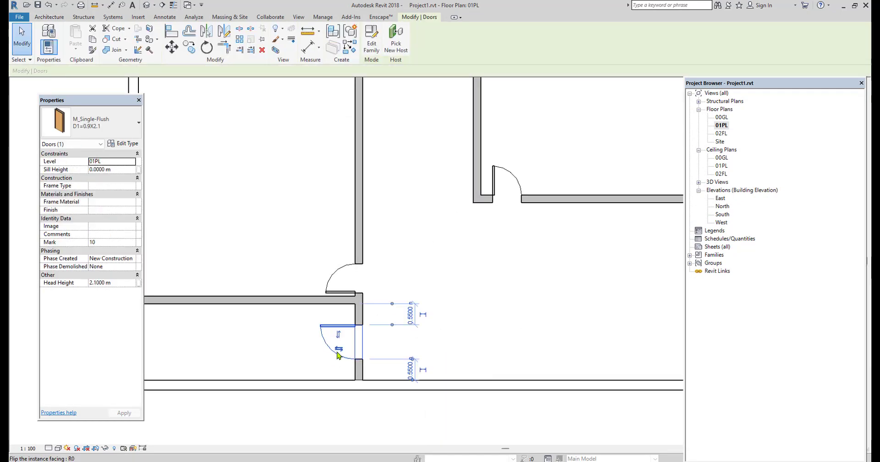
key("Down")
key("Down")
key("Down")
key("Down")
key("Down")
key("Down")
key("Down")
key("Down")
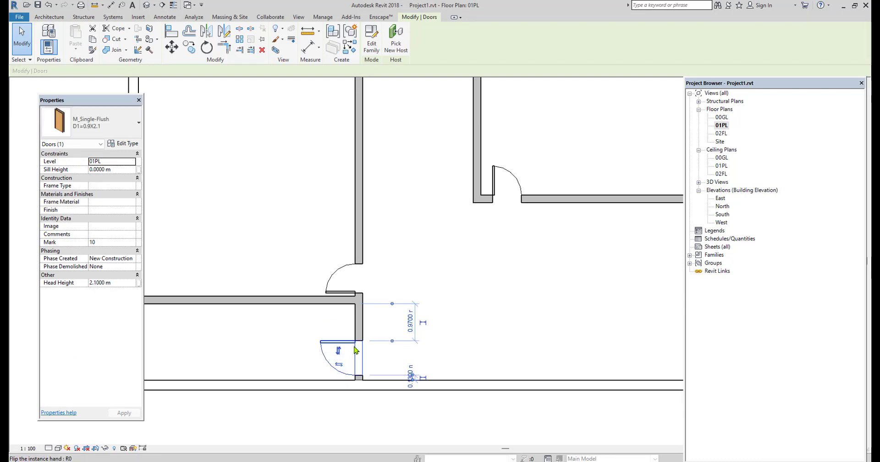
- Flip the small southwest room door's hinge side so the leaf hangs next to the south exterior wall
left_click(461, 356)
left_click(345, 350)
left_click(402, 416)
scroll(366, 357, "down", 2)
scroll(379, 269, "down", 2)
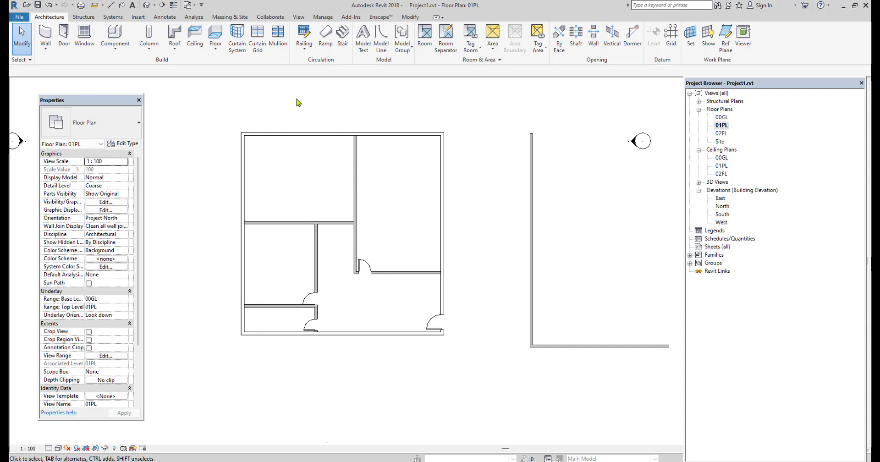
- Open the default 3D view and examine the doors in the interior and exterior walls
left_click(147, 6)
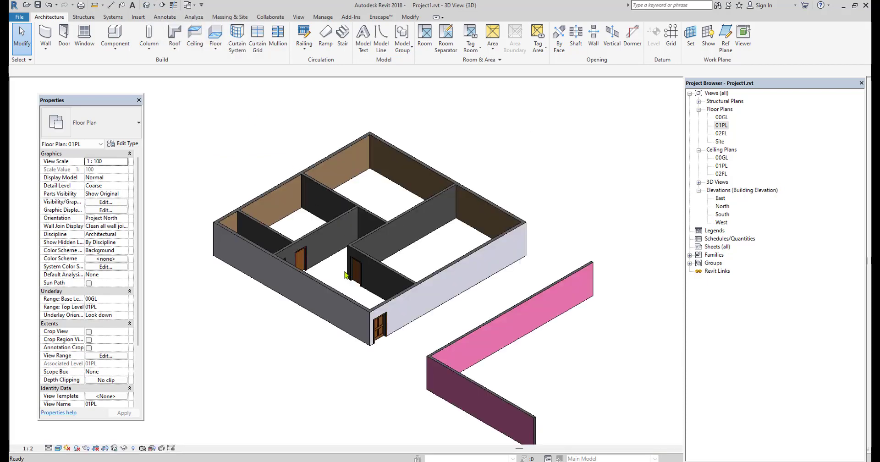
scroll(362, 279, "up", 5)
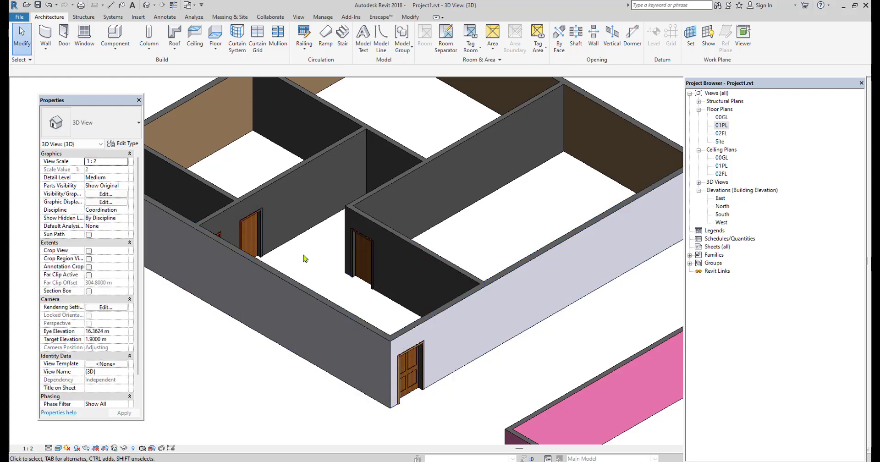
scroll(302, 258, "down", 3)
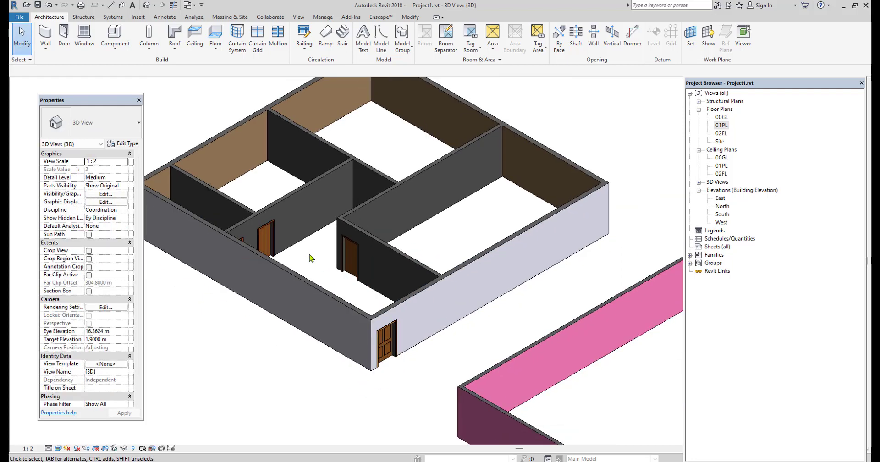
middle_click_drag(335, 267, 288, 268, "shift")
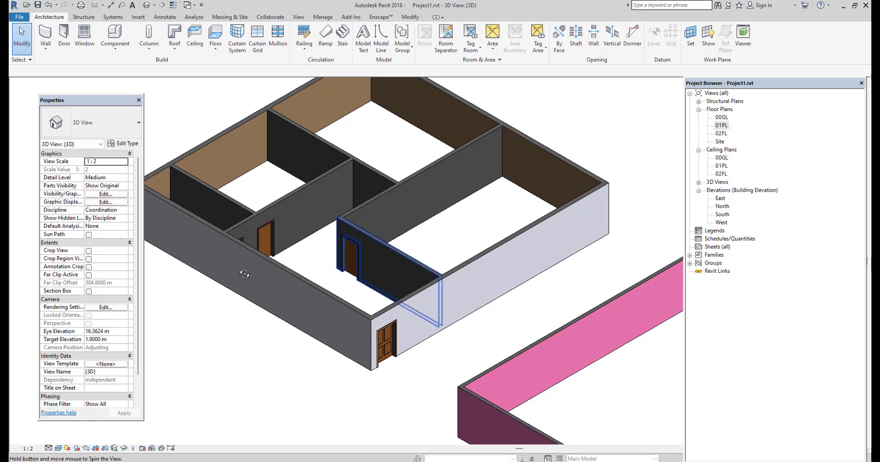
middle_click_drag(352, 256, 284, 284, "shift")
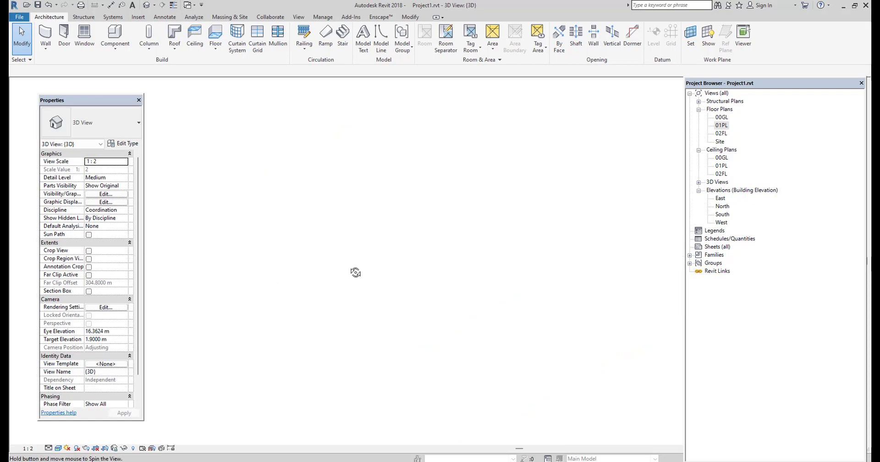
middle_click_drag(355, 272, 368, 273, "shift")
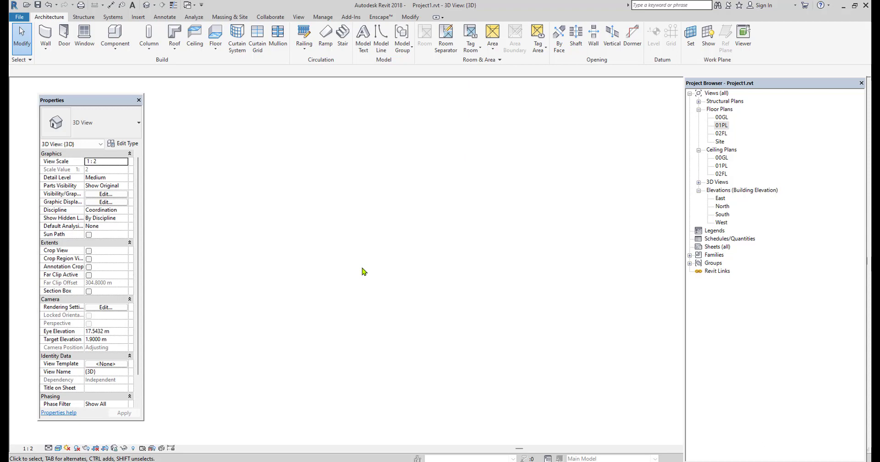
- Fit the whole model in the 3D view and examine the house's interior doors up close from another angle
right_click(388, 215)
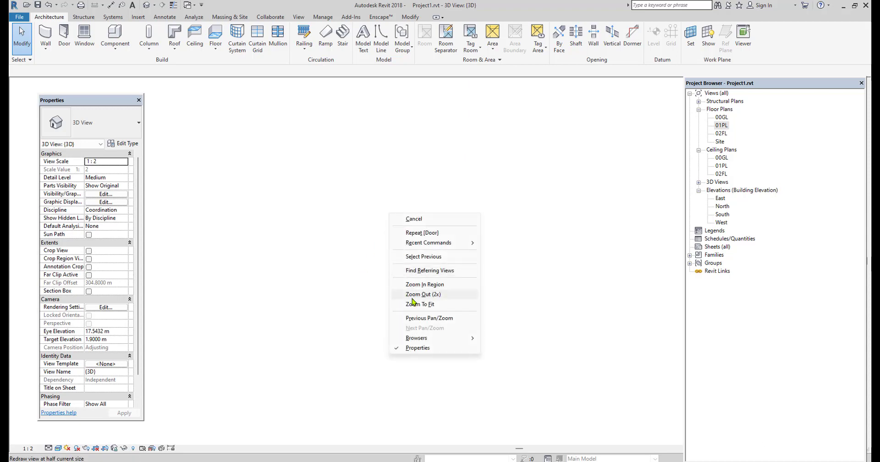
left_click(418, 304)
right_click(361, 212)
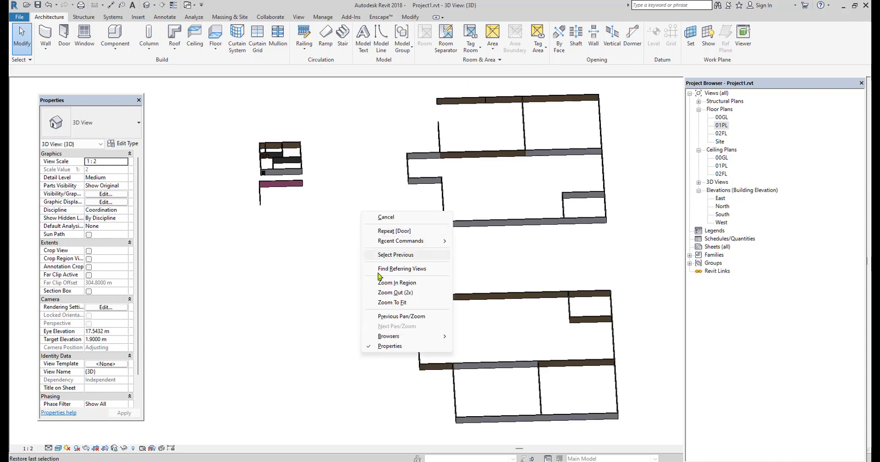
left_click(389, 303)
middle_click_drag(327, 280, 406, 275, "shift")
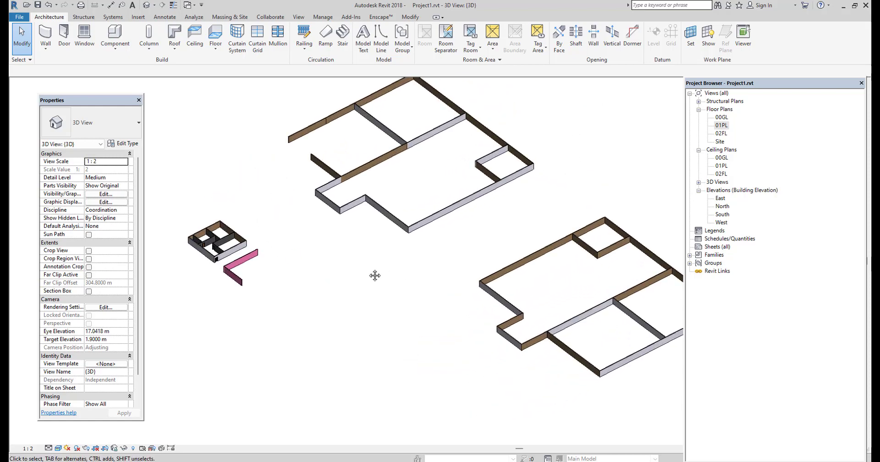
scroll(268, 281, "up", 5)
scroll(335, 259, "up", 2)
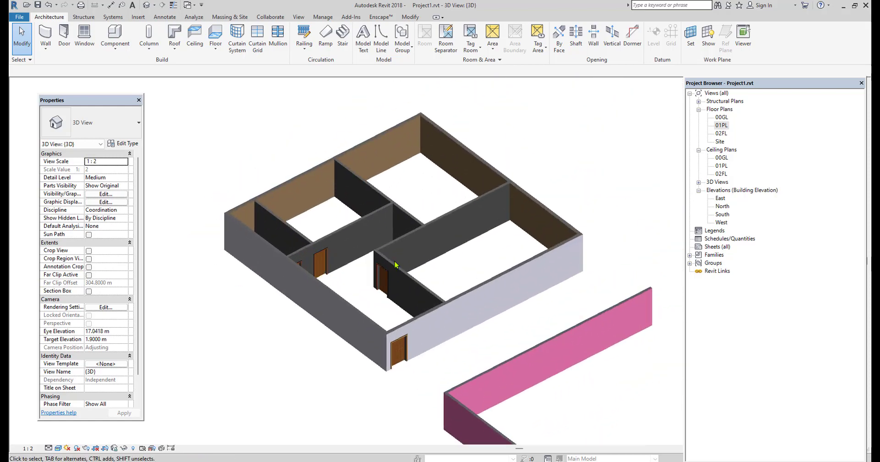
middle_click_drag(392, 367, 304, 450)
middle_click_drag(406, 225, 323, 316)
scroll(309, 239, "up", 4)
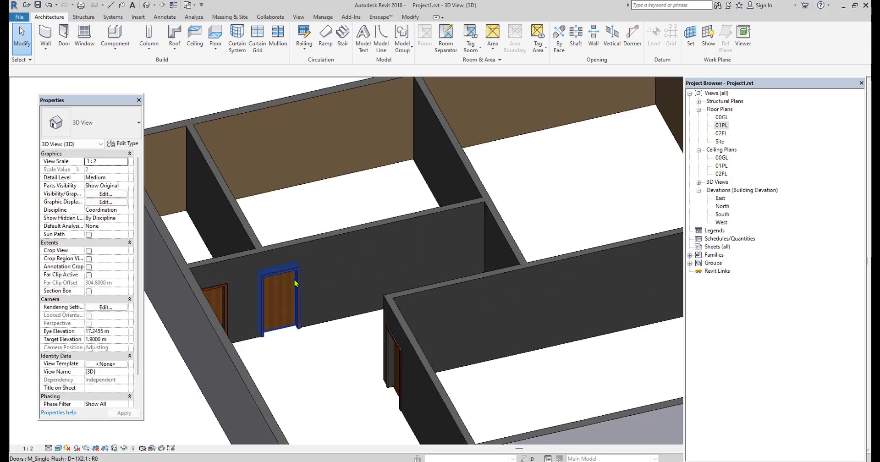
- Open the 01PL floor plan, start the Window tool and review the available M_Fixed window sizes
double_click(722, 126)
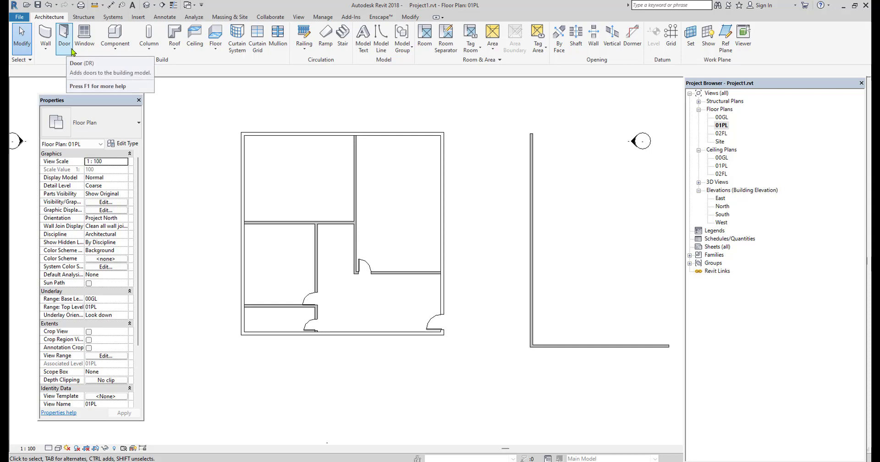
left_click(84, 39)
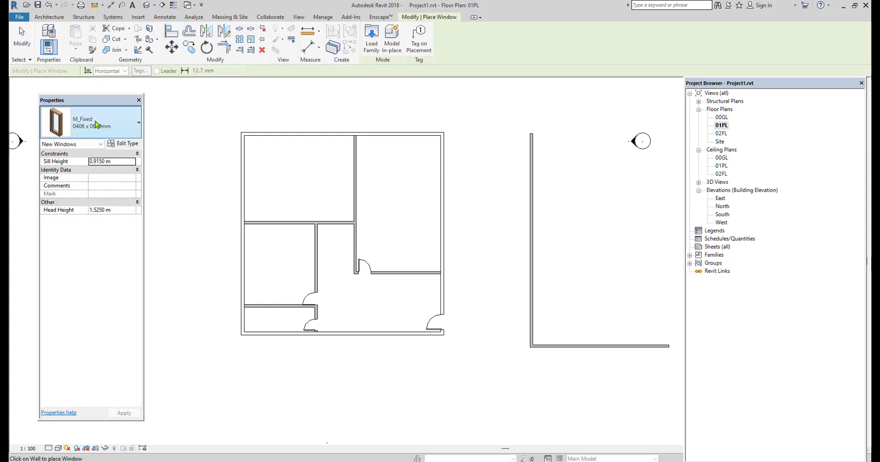
left_click(96, 125)
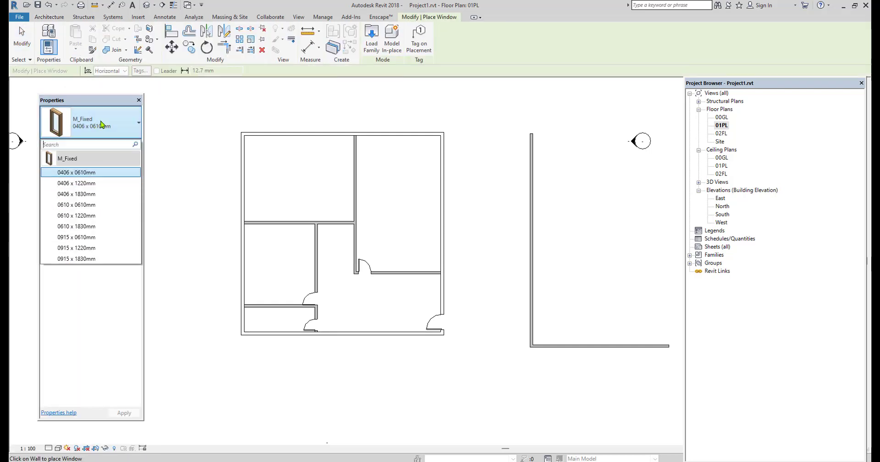
left_click(102, 124)
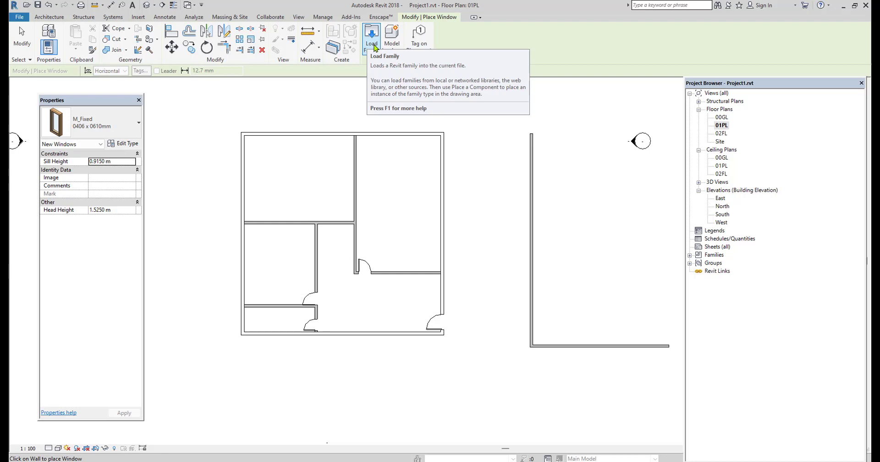
- Load the M_Casement Dbl with Trim window family from the Windows folder of REVIT PROJETCS on the D: drive
left_click(372, 39)
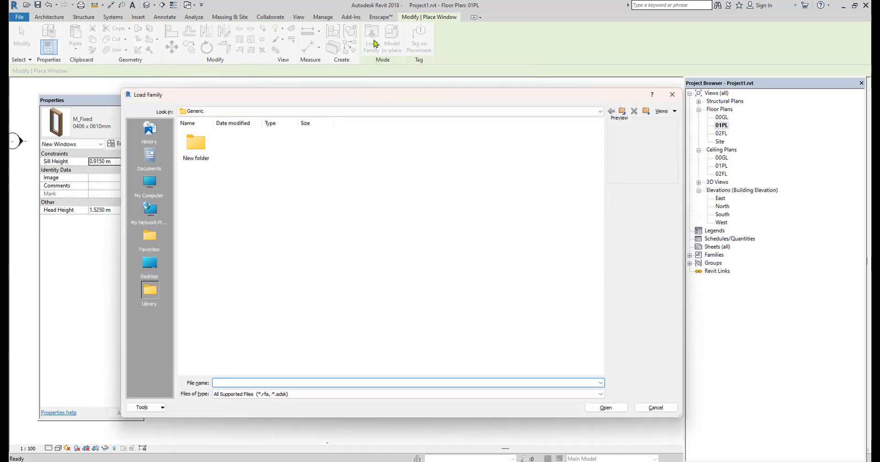
left_click(150, 184)
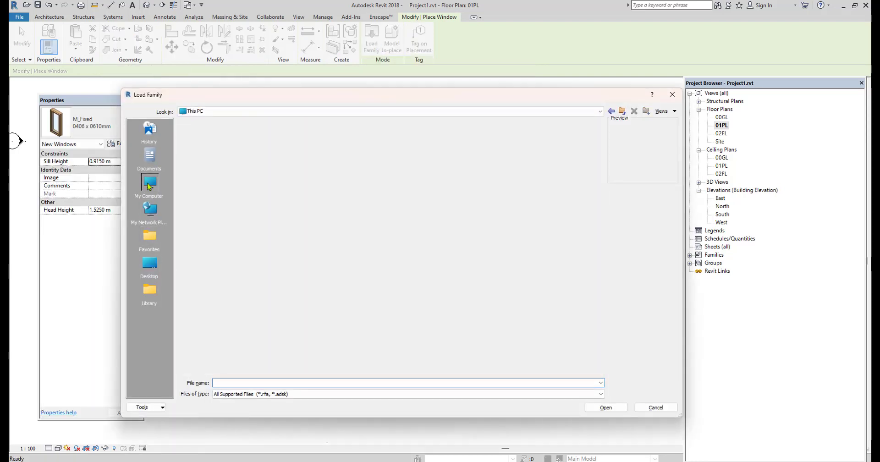
double_click(265, 156)
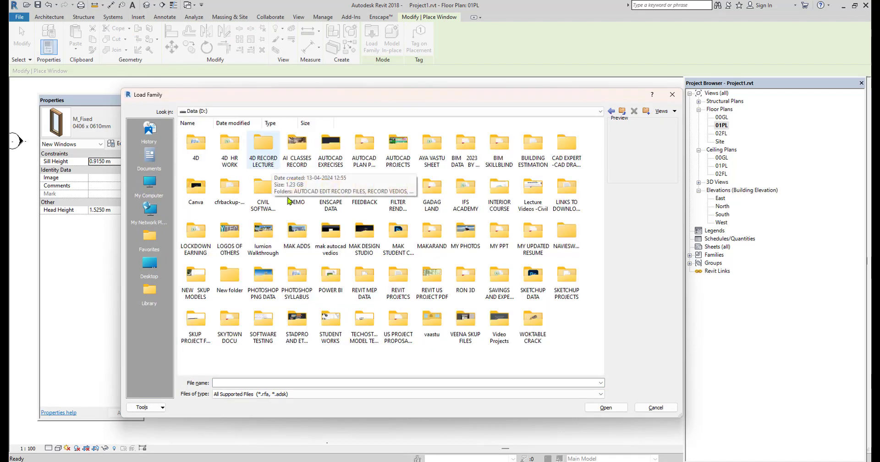
double_click(400, 278)
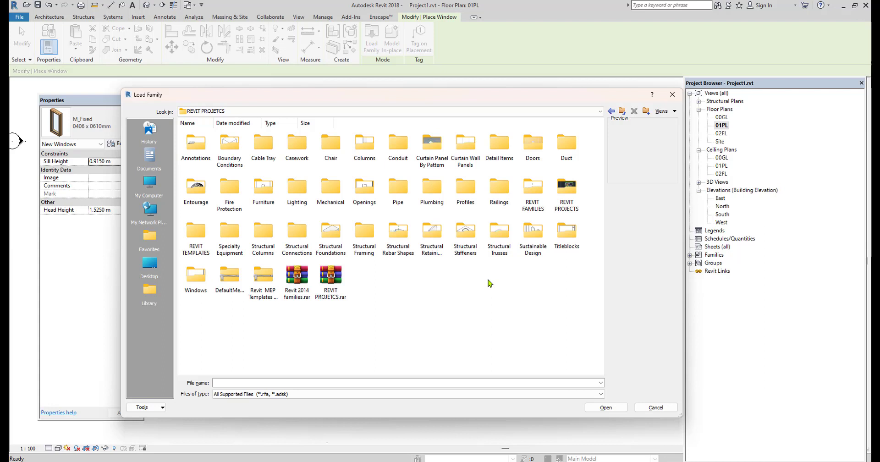
double_click(197, 277)
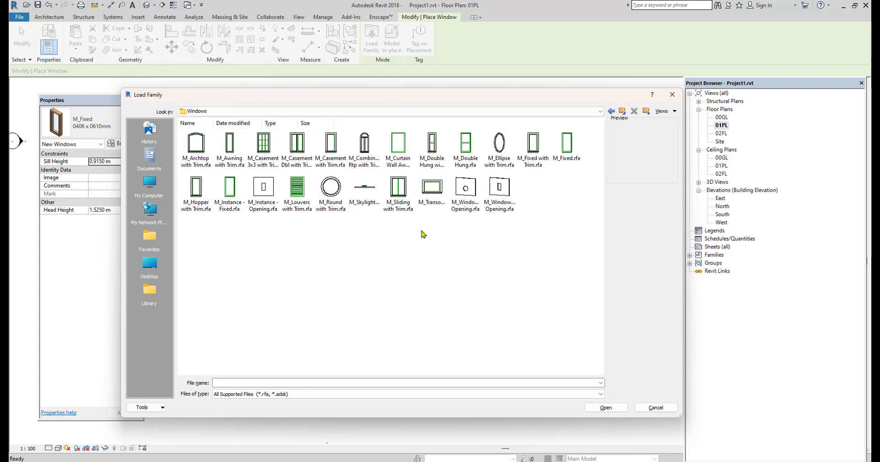
left_click(298, 147)
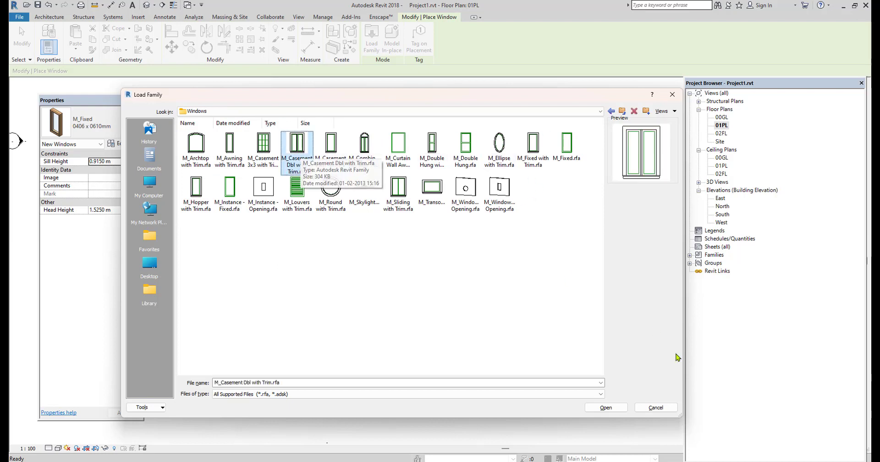
left_click(605, 407)
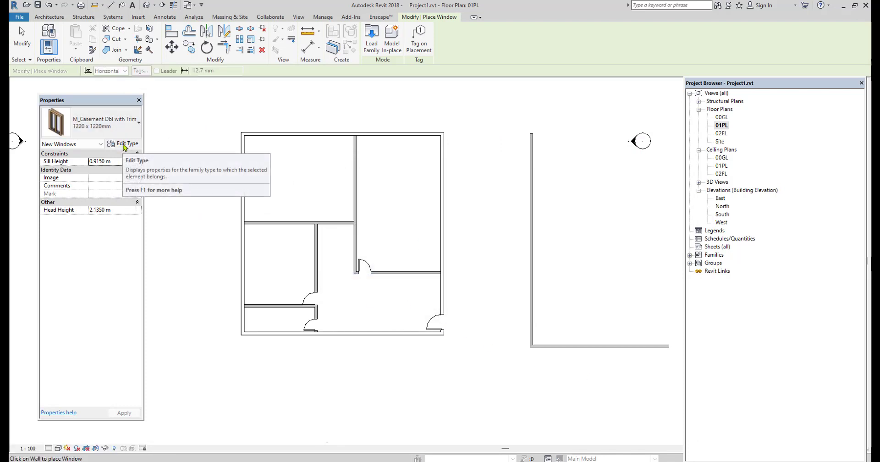
- Duplicate the 1220 x 1220mm double casement window type under the name W=1.5X1.2
left_click(124, 145)
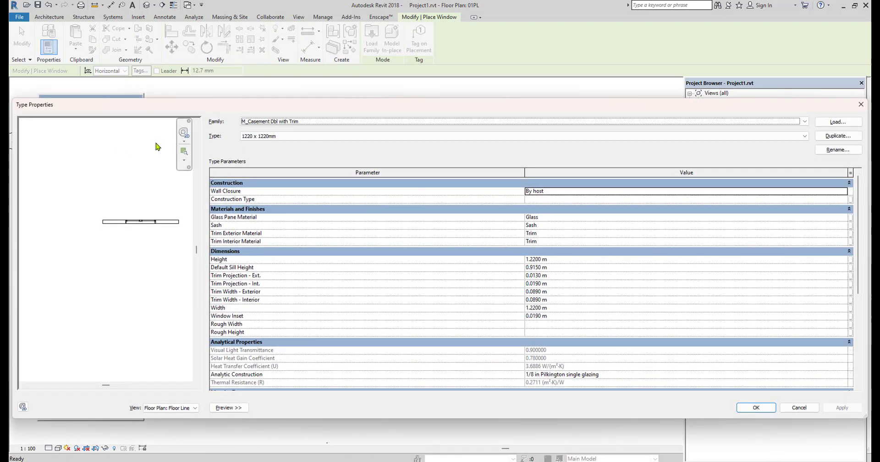
left_click(838, 136)
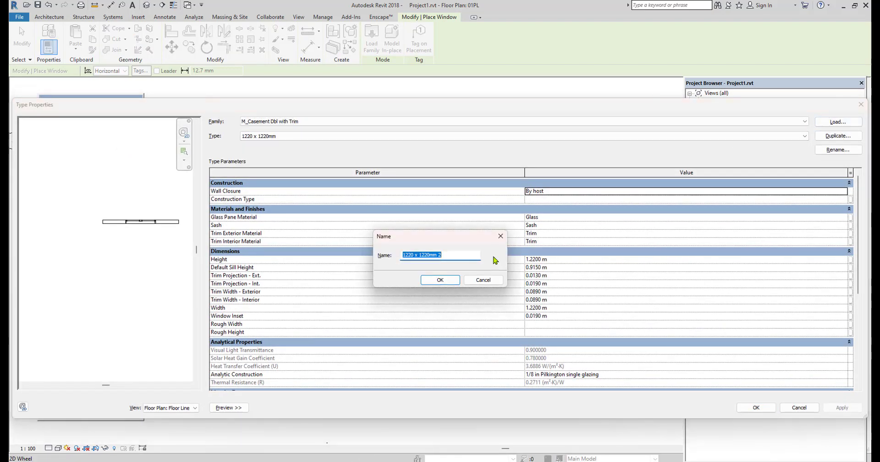
type("W")
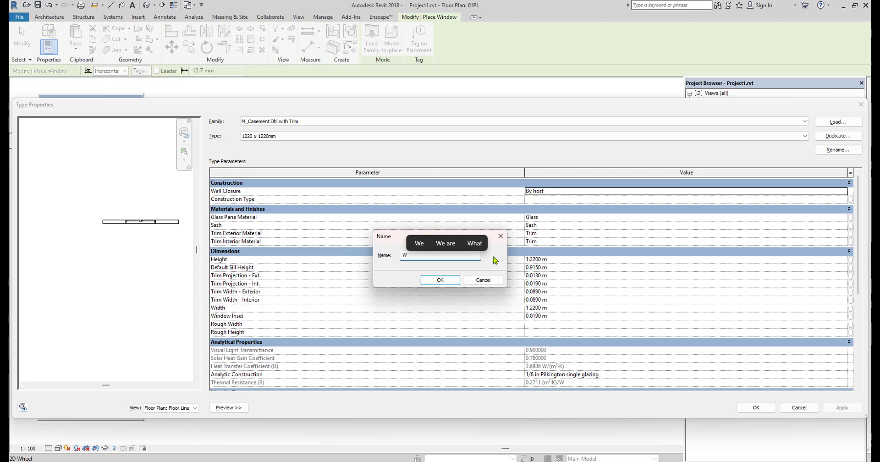
type("=1.5")
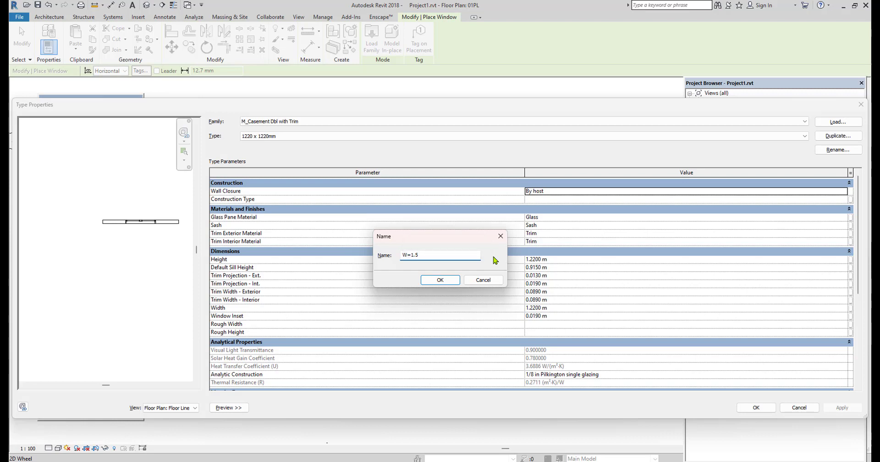
type("X1.2")
left_click(440, 280)
- Set the new casement window type's height to 1.2 m and its width to 1.5 m
left_click(566, 259)
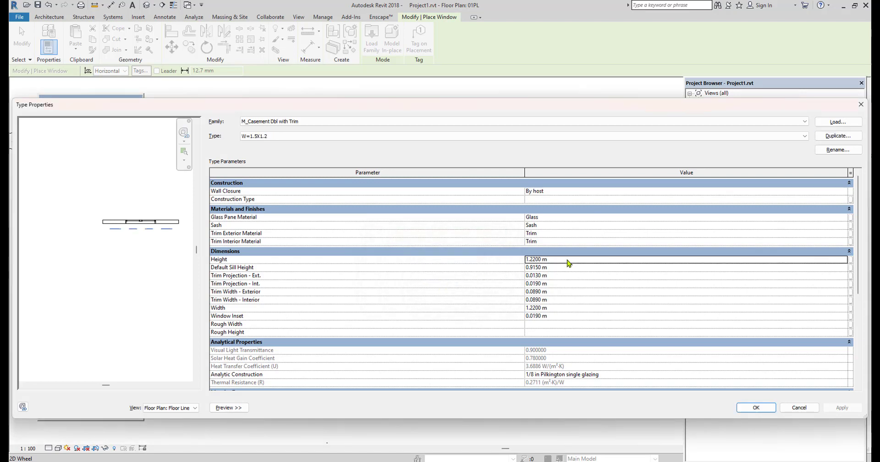
type("1.2")
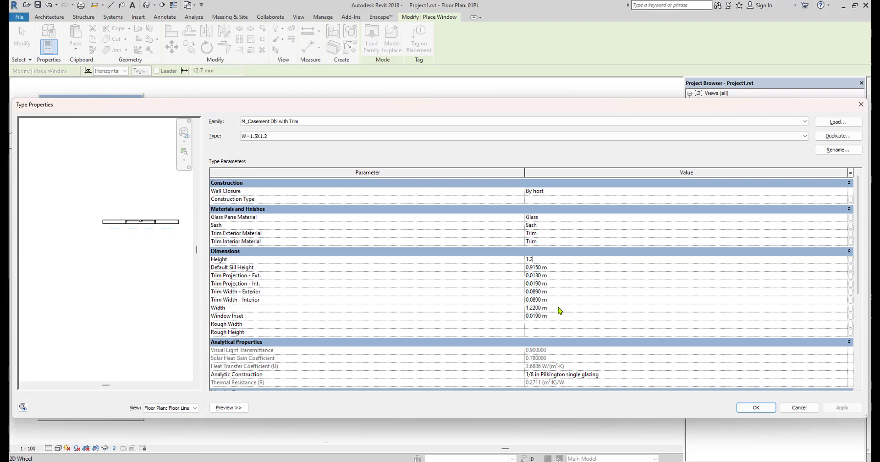
left_click(559, 308)
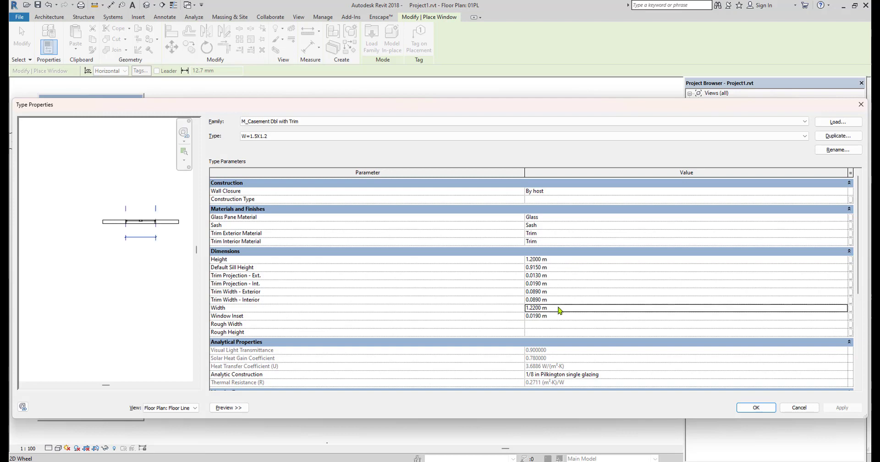
type("1.5")
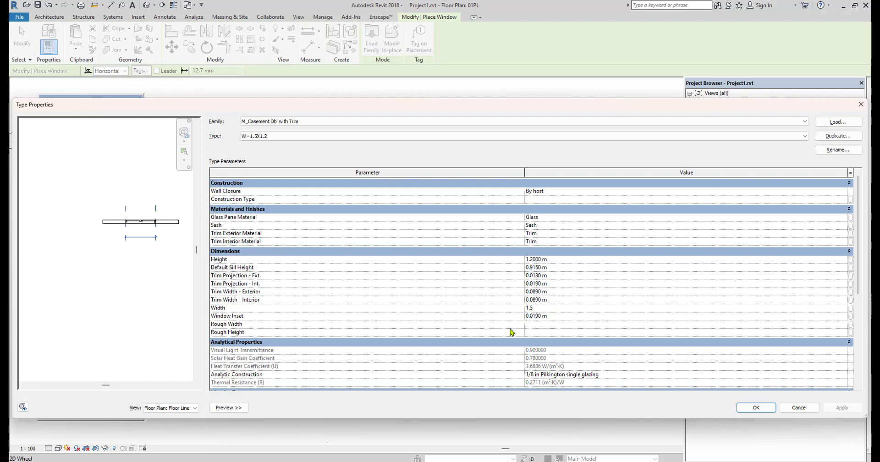
left_click(760, 407)
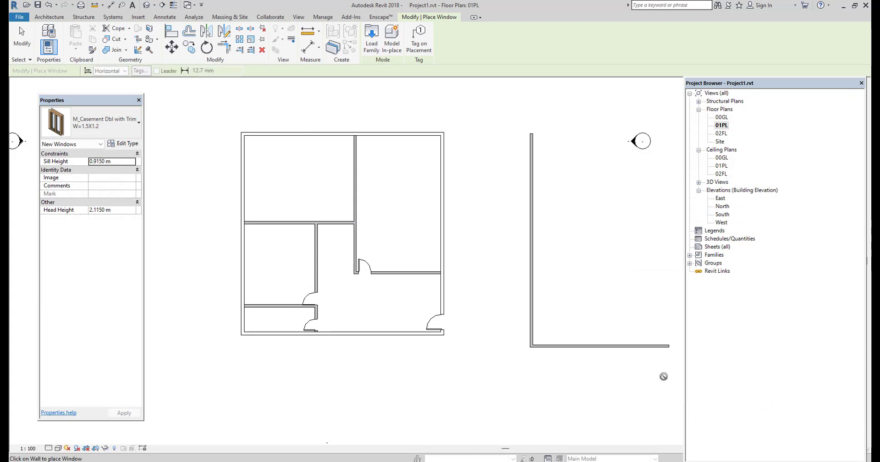
- Place two W=1.5X1.2 windows about 1.96 m apart in the south exterior wall, east of the small southwest room
scroll(382, 323, "up", 2)
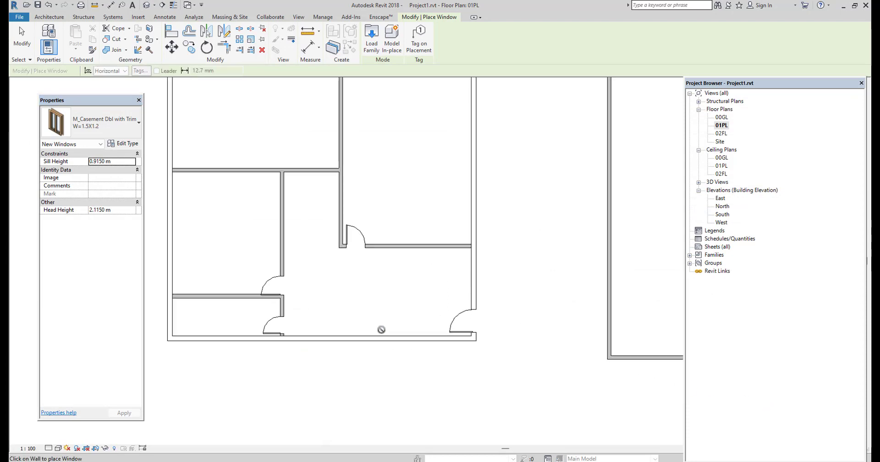
left_click(378, 337)
scroll(313, 334, "up", 1)
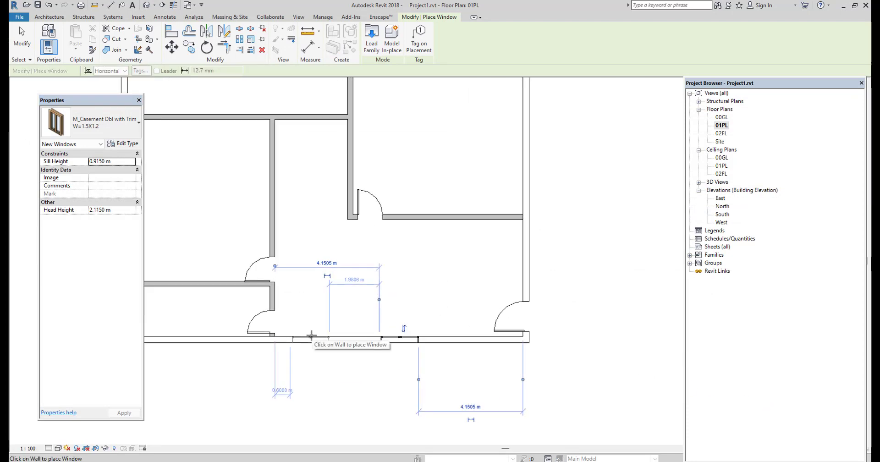
left_click(311, 337)
right_click(591, 297)
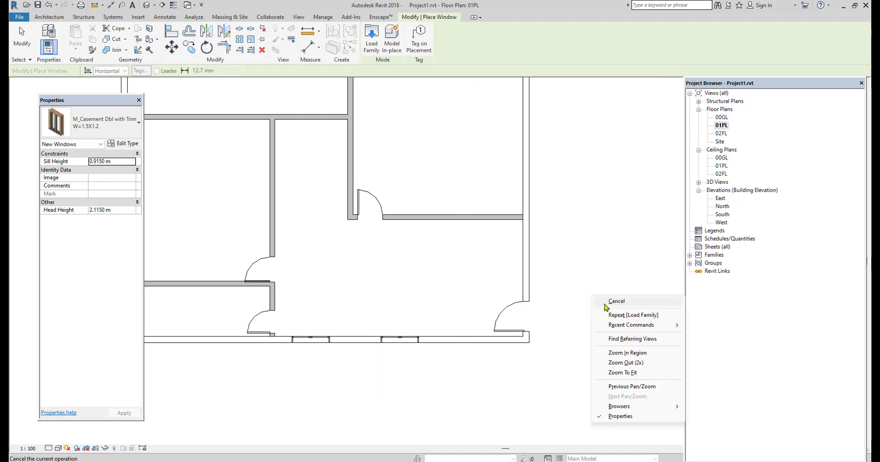
left_click(601, 296)
- Nudge the eastern of the two south windows east until it sits about 3.61 m from the east exterior wall
scroll(425, 353, "up", 3)
left_click(448, 340)
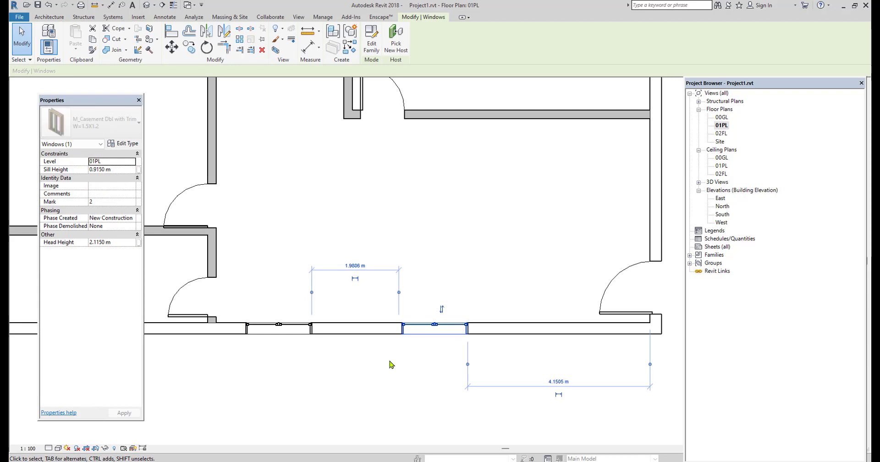
key("Right")
key("Right")
key("Right")
key("Right")
key("Right")
key("Right")
key("Right")
key("Right")
key("Right")
key("Right")
key("Right")
key("Right")
key("Right")
key("Right")
key("Right")
key("Right")
key("Right")
key("Right")
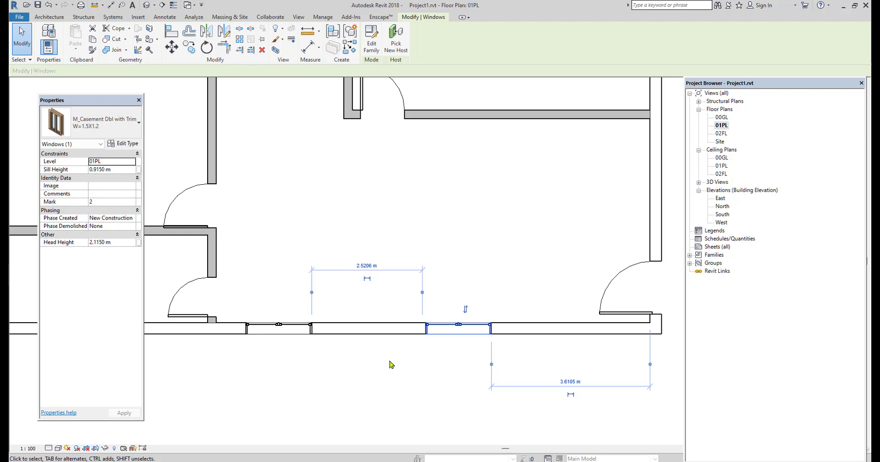
key("Escape")
- Start placing another window and load the M_Louvers with Trim family from the Windows folder of REVIT PROJETCS
scroll(417, 277, "down", 5)
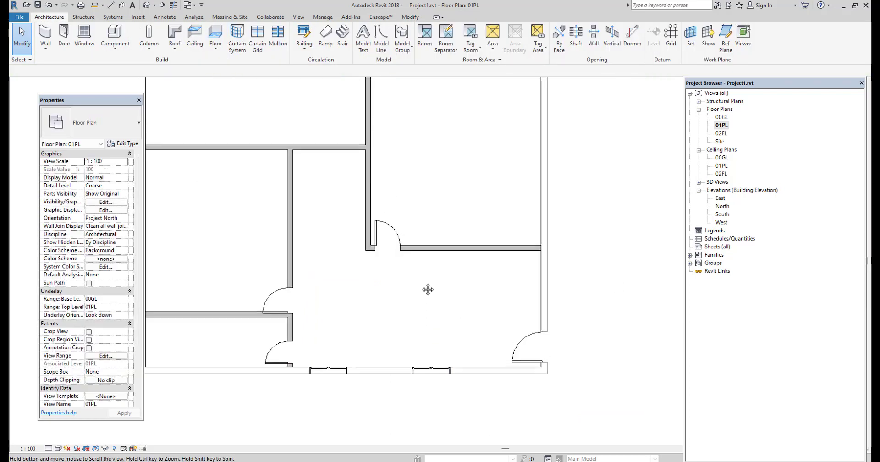
left_click(85, 39)
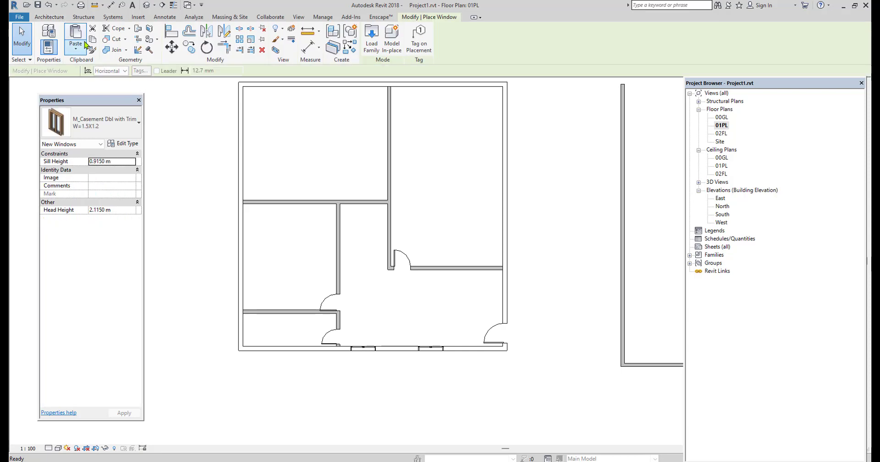
left_click(372, 48)
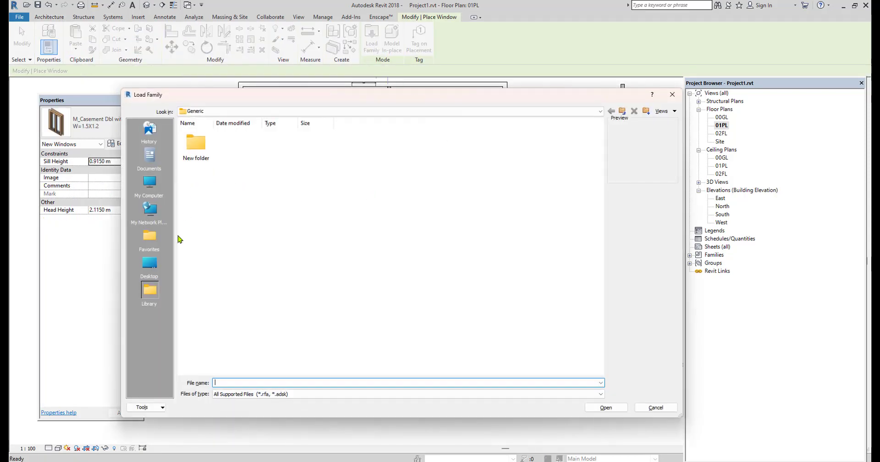
left_click(149, 183)
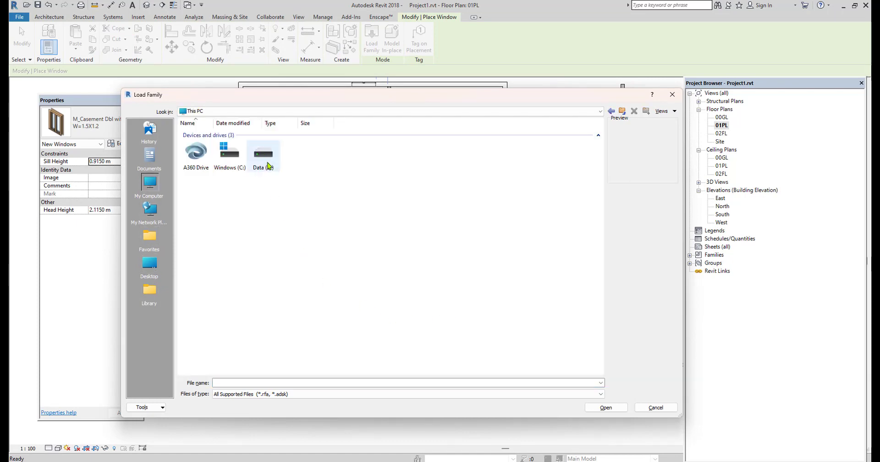
double_click(268, 166)
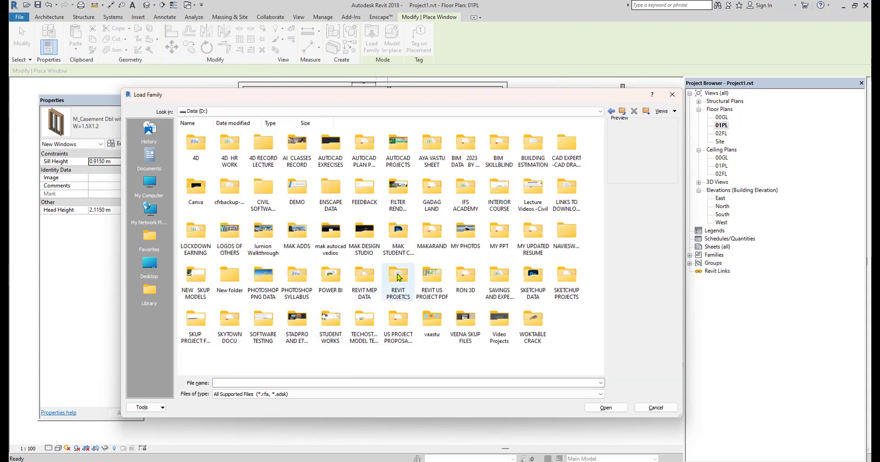
double_click(398, 277)
left_click(204, 279)
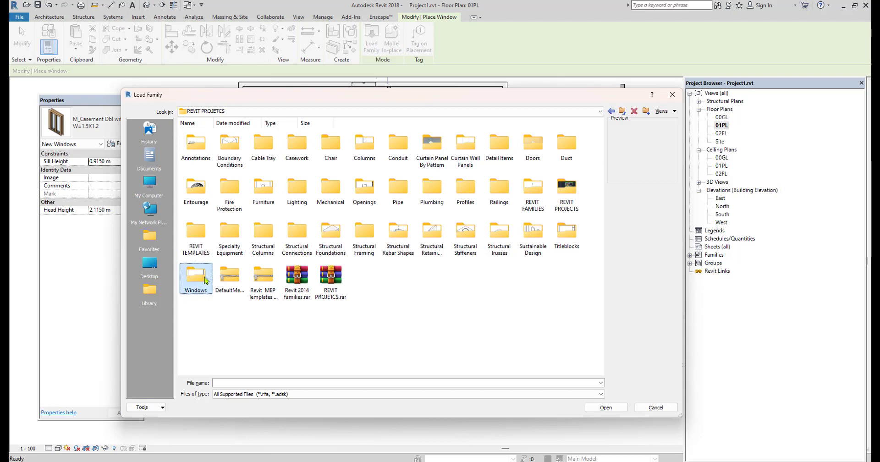
double_click(204, 280)
left_click(302, 193)
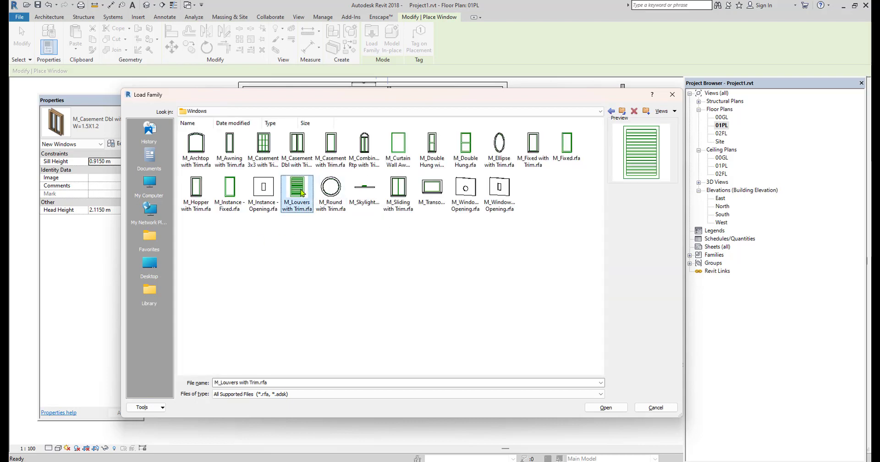
left_click(606, 408)
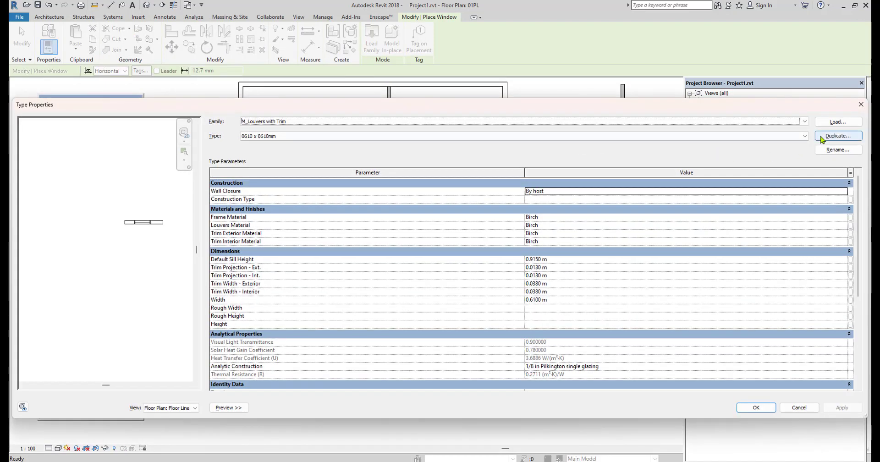
- Duplicate the M_Louvers with Trim type 0610 x 0610mm under the name V=0.6X0.75
left_click(821, 136)
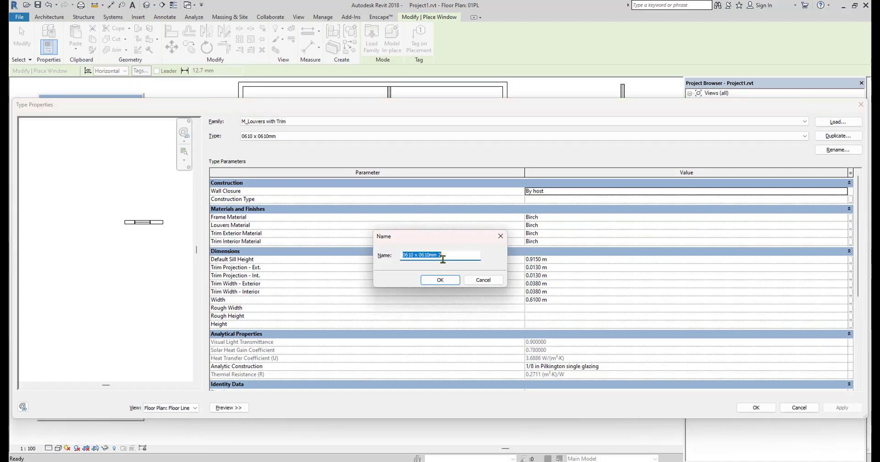
type("V=0.6")
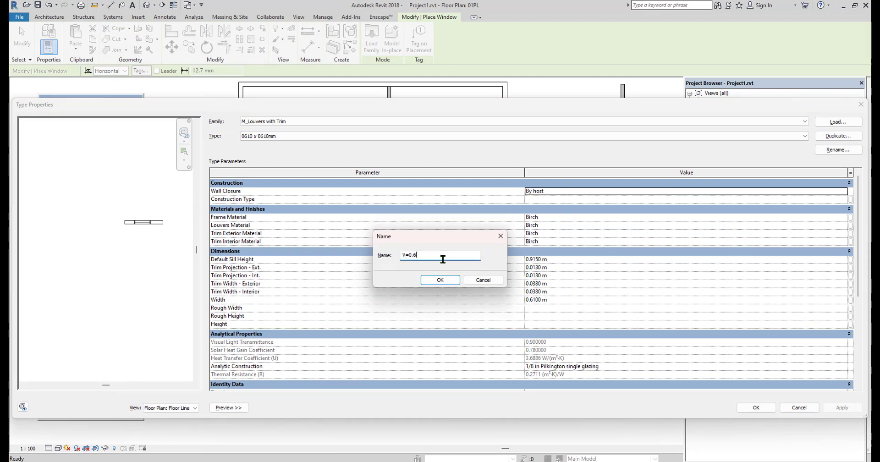
type("X0.75")
left_click(440, 280)
- Set the new louver type's width to 0.6 m and its default sill height to 1.2 m
left_click(553, 300)
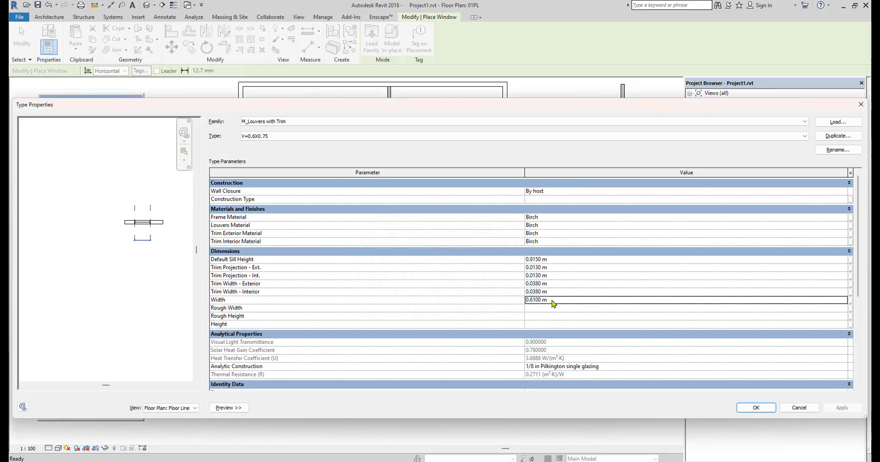
type("0.6")
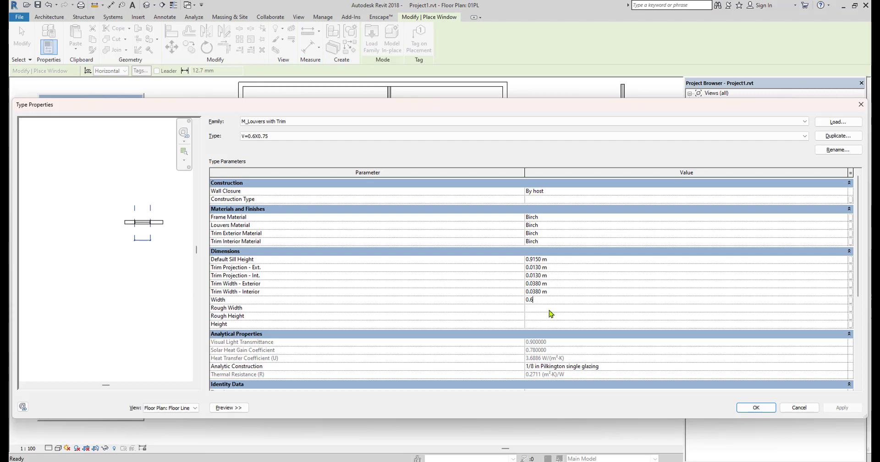
left_click(546, 319)
left_click(565, 261)
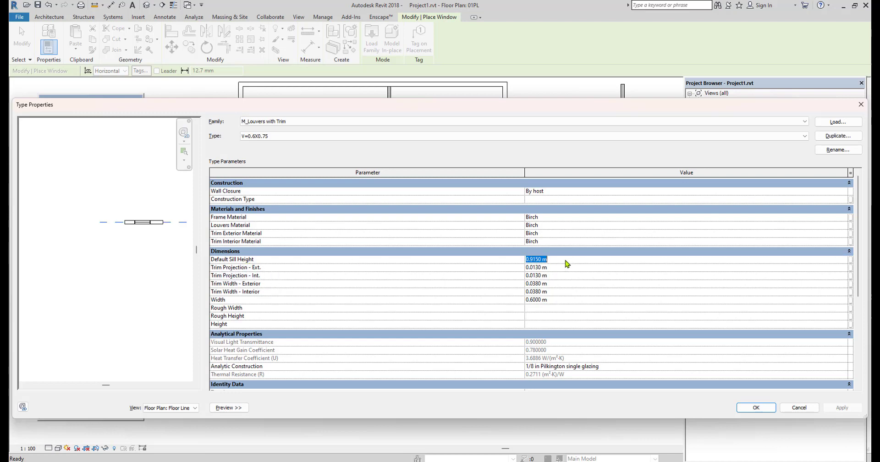
type("1.2")
left_click(756, 407)
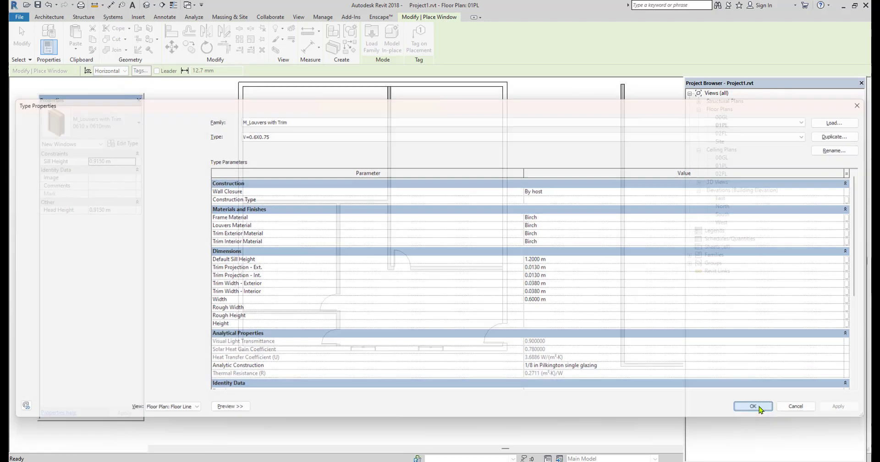
- Place one V=0.6X0.75 louver in the small southwest room's west wall, about 0.69 m from each adjoining wall, and end window placement
scroll(237, 332, "up", 4)
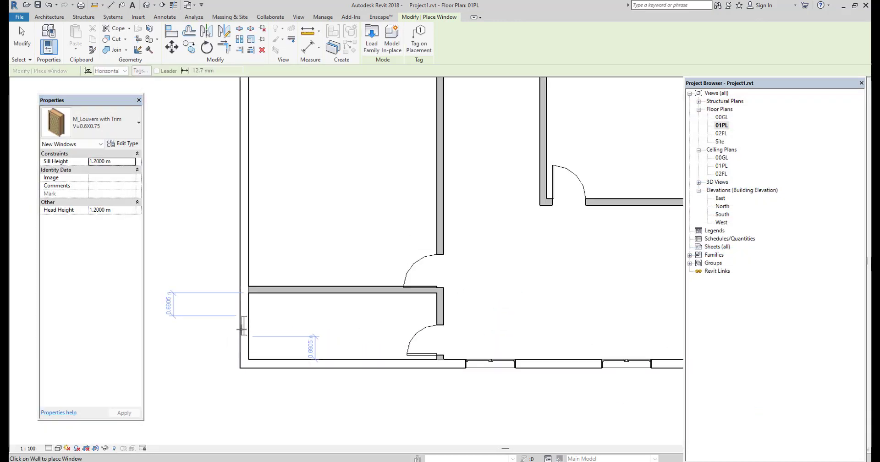
left_click(243, 329)
right_click(217, 209)
left_click(228, 217)
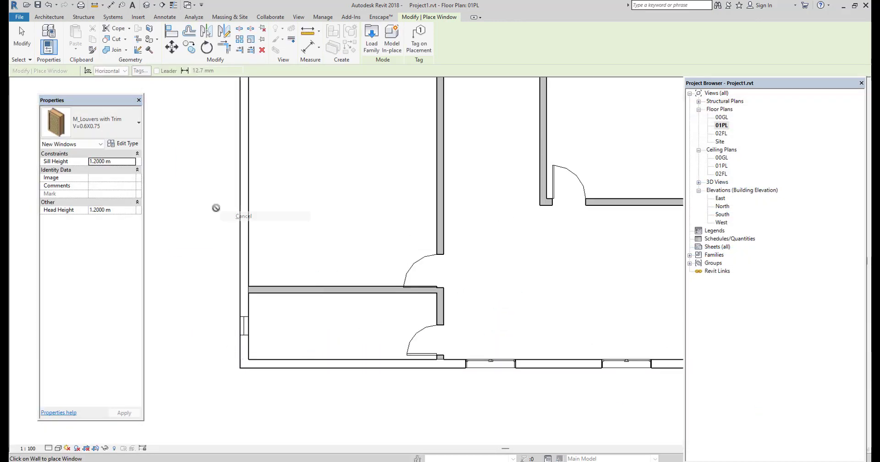
right_click(217, 209)
left_click(238, 215)
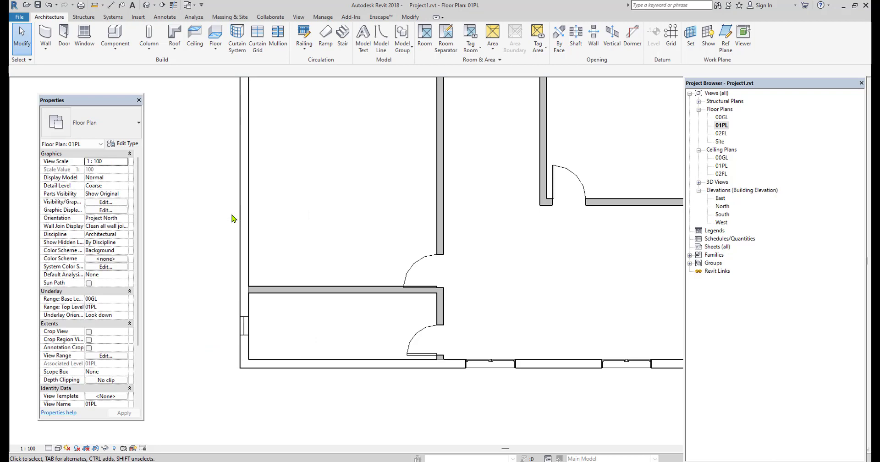
- Open the 3D view and examine the casement windows in the south exterior wall from outside
left_click(147, 5)
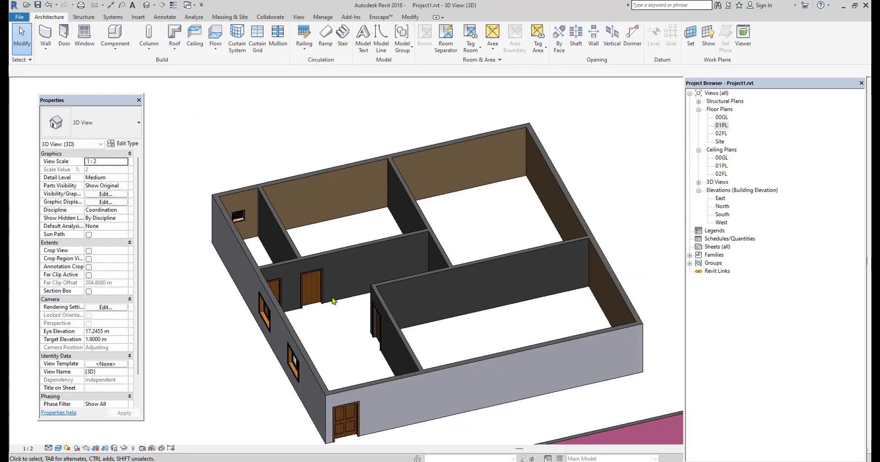
scroll(332, 344, "down", 5)
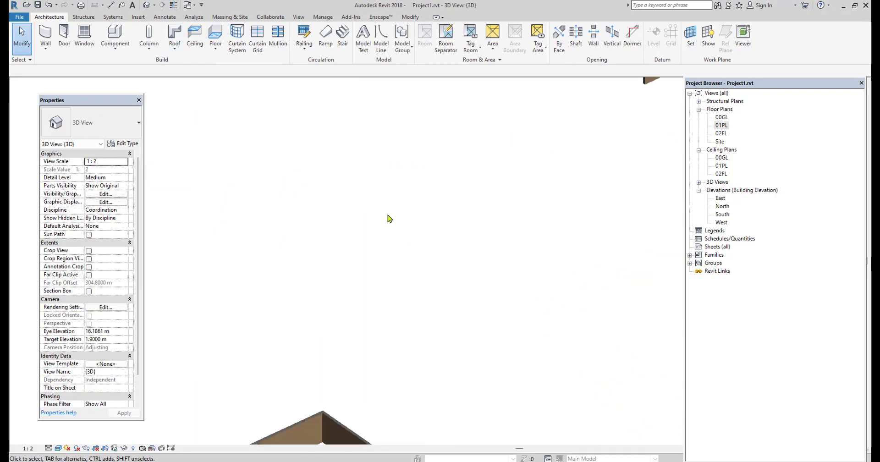
scroll(367, 303, "up", 8)
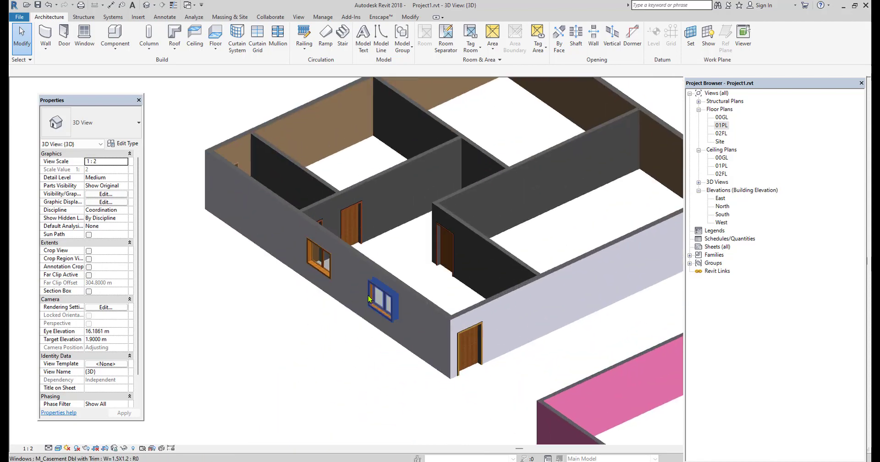
scroll(384, 316, "up", 6)
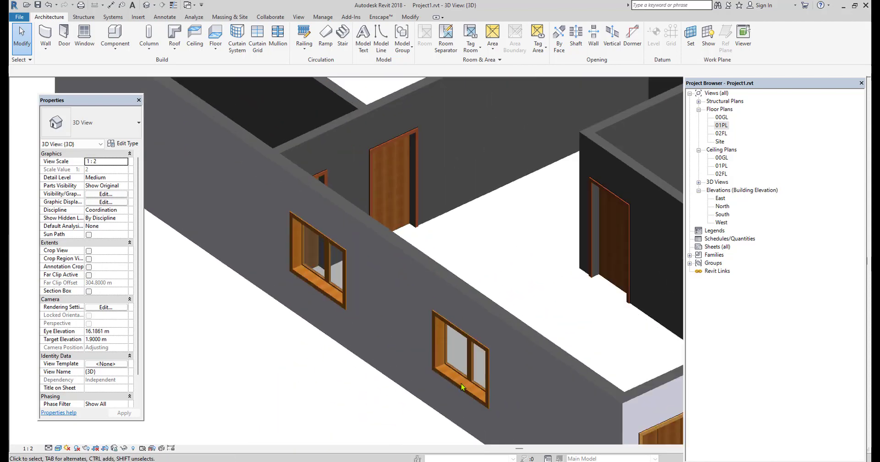
middle_click_drag(460, 374, 424, 340)
scroll(437, 346, "up", 4)
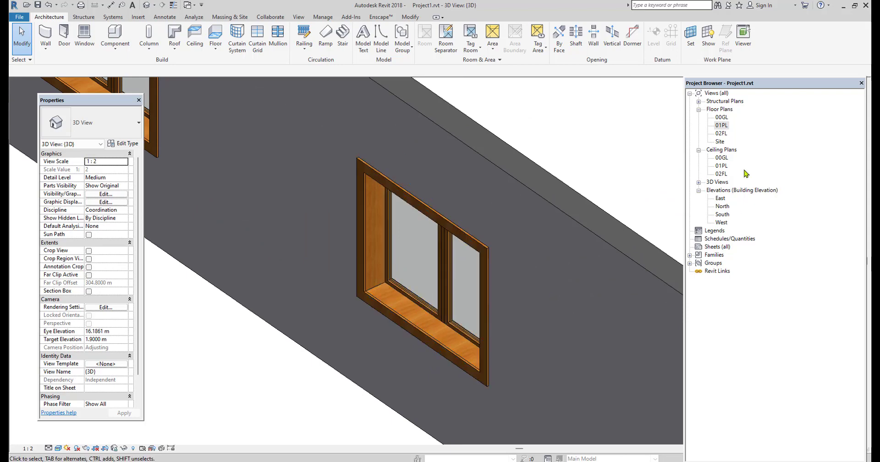
- Return to the 01PL floor plan and flip the facing of the eastern casement window in the south exterior wall
double_click(720, 126)
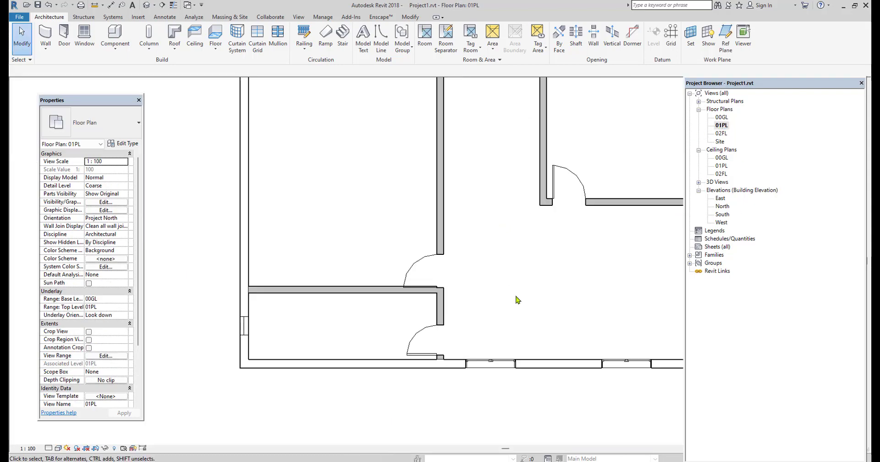
middle_click_drag(517, 299, 334, 293)
left_click(428, 347)
scroll(431, 347, "up", 3)
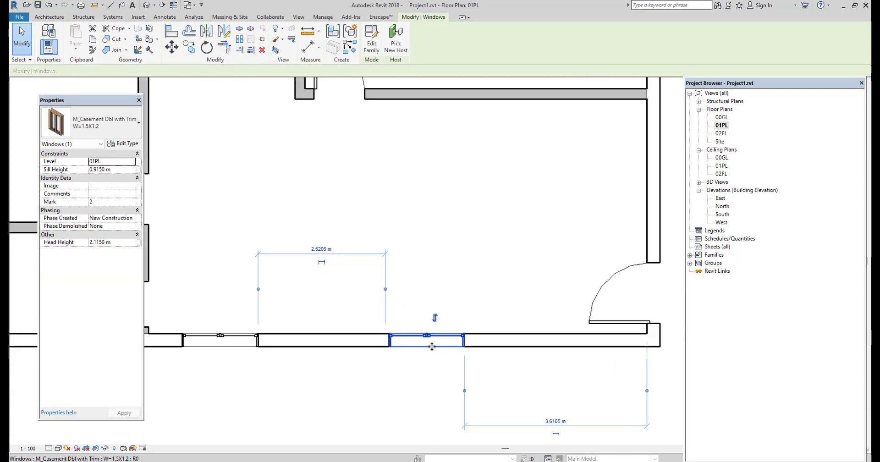
scroll(432, 346, "up", 1)
left_click(438, 315)
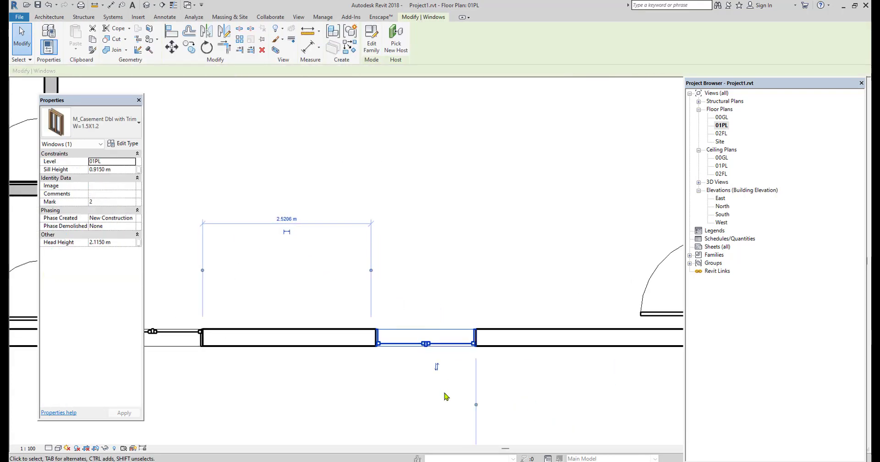
left_click(444, 396)
scroll(460, 393, "down", 2)
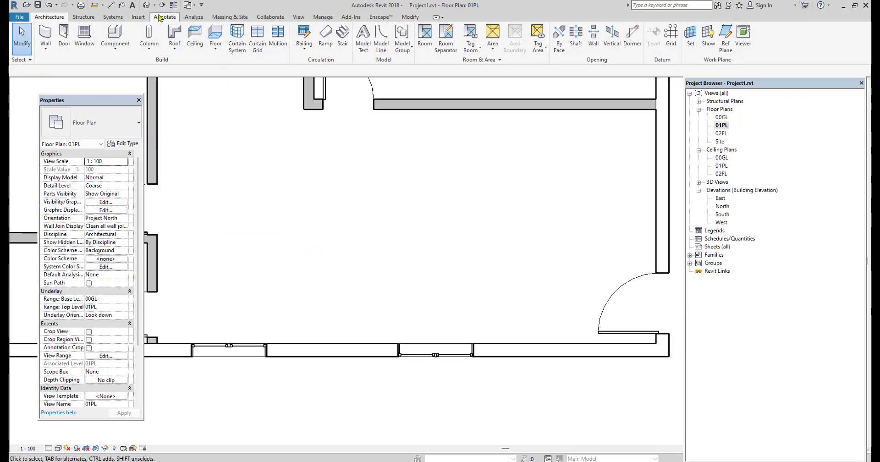
- Examine the flipped eastern window from outside in the 3D view and compare it with the western one
left_click(146, 5)
scroll(336, 351, "down", 2)
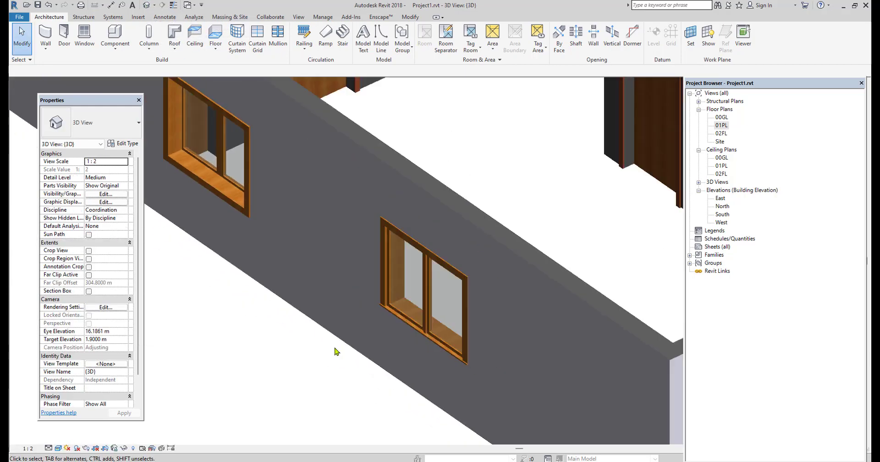
scroll(426, 325, "up", 3)
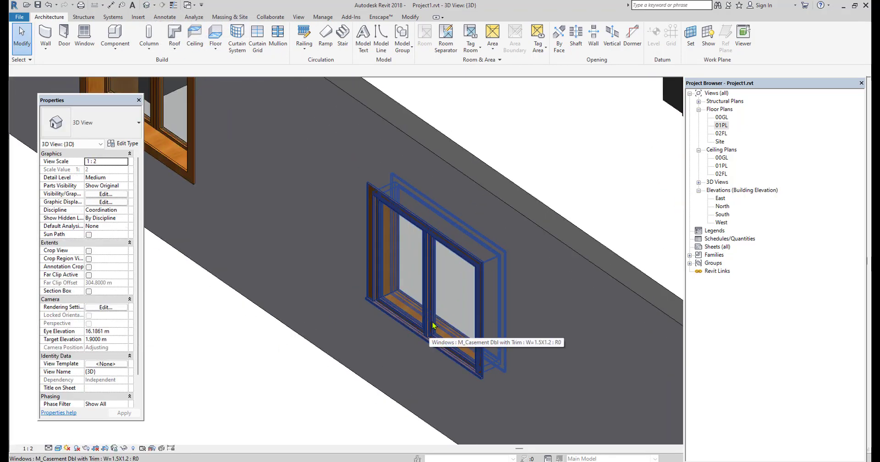
scroll(430, 323, "down", 5)
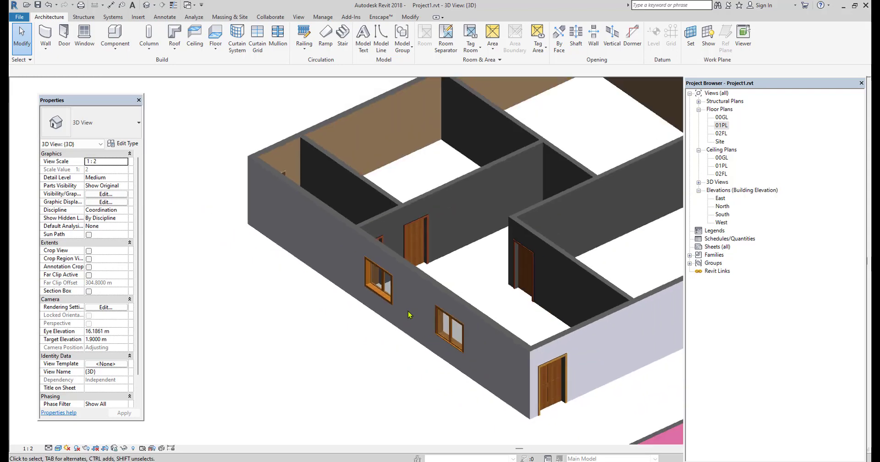
scroll(408, 311, "down", 1)
middle_click_drag(318, 326, 379, 138, "shift")
scroll(381, 158, "down", 2)
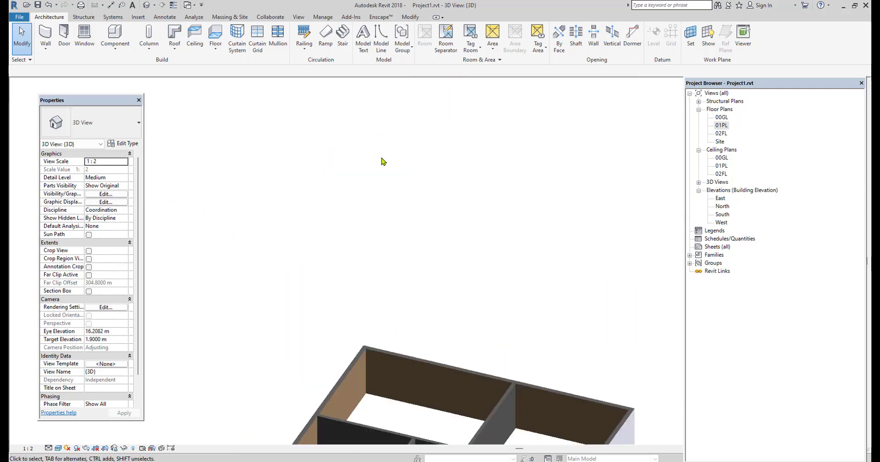
scroll(398, 181, "down", 2)
middle_click_drag(429, 252, 412, 164)
scroll(381, 311, "up", 5)
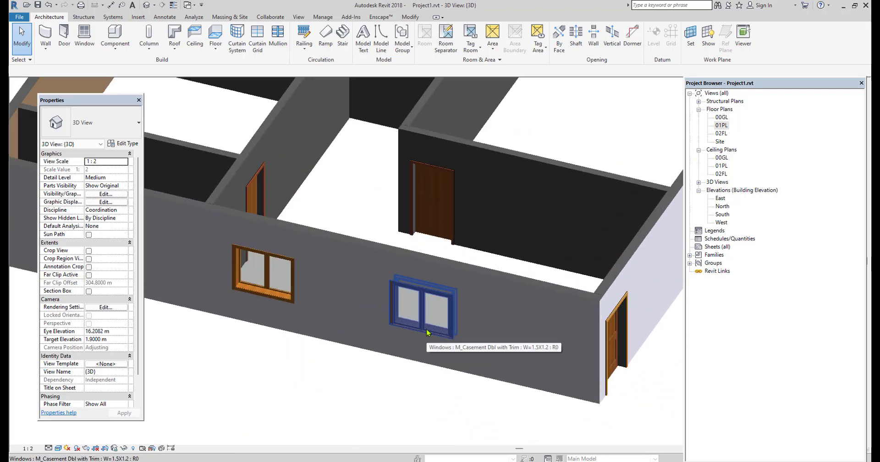
- Set the sill height of the eastern casement window in the south exterior wall to 0.9 m
left_click(427, 332)
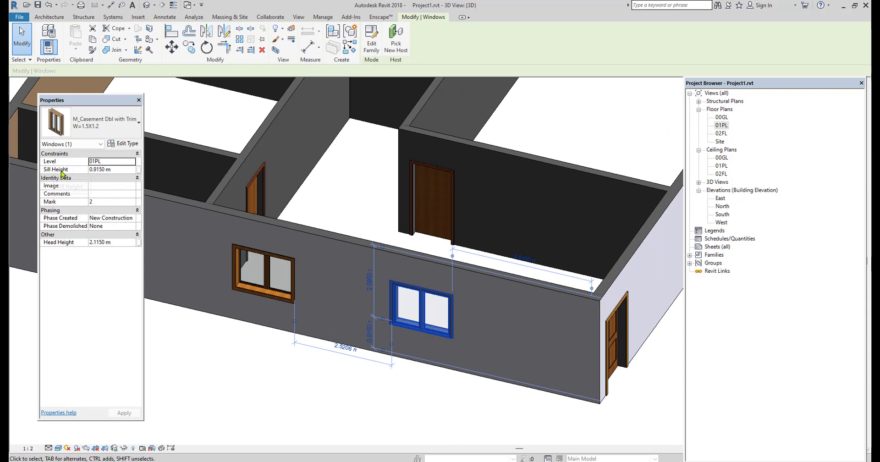
left_click(126, 172)
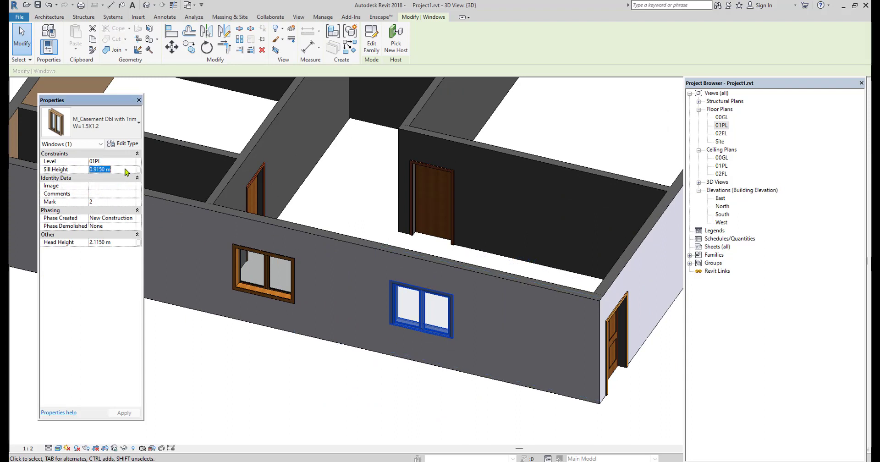
type("0.9")
key("Return")
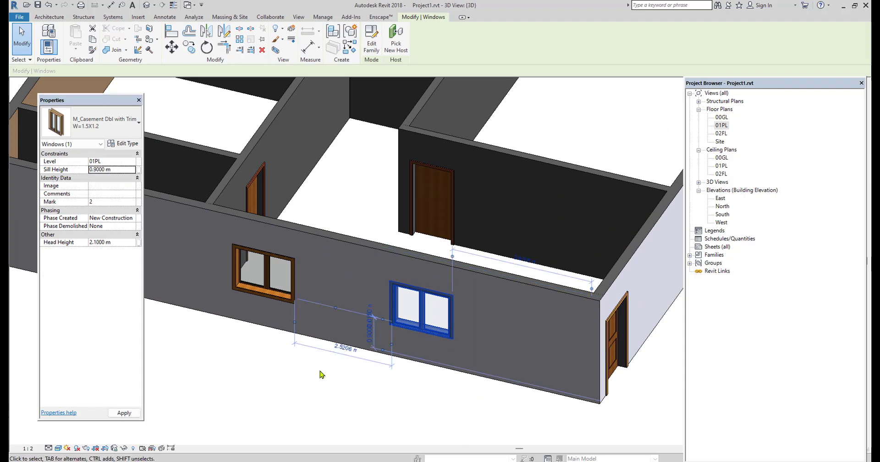
key("Escape")
scroll(455, 368, "down", 5)
scroll(455, 367, "up", 3)
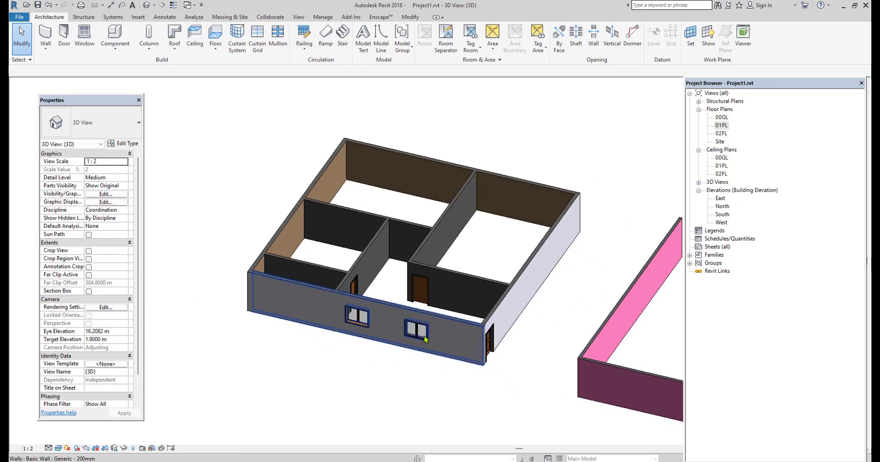